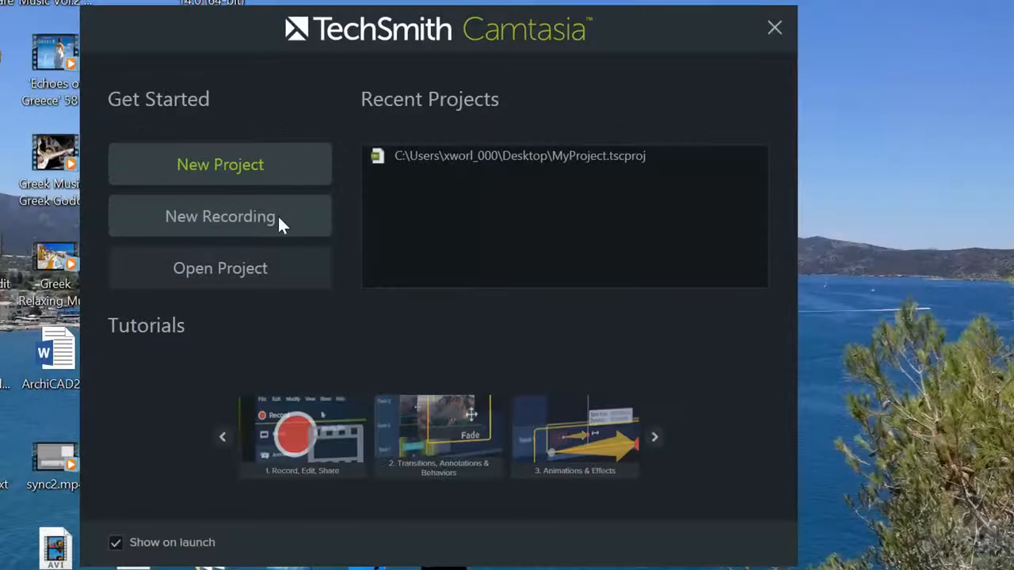
- Try out the start options: a new recording, the recorder's help, and opening the existing MyProject file
{"action": "left_click", "coordinate": [279, 224]}
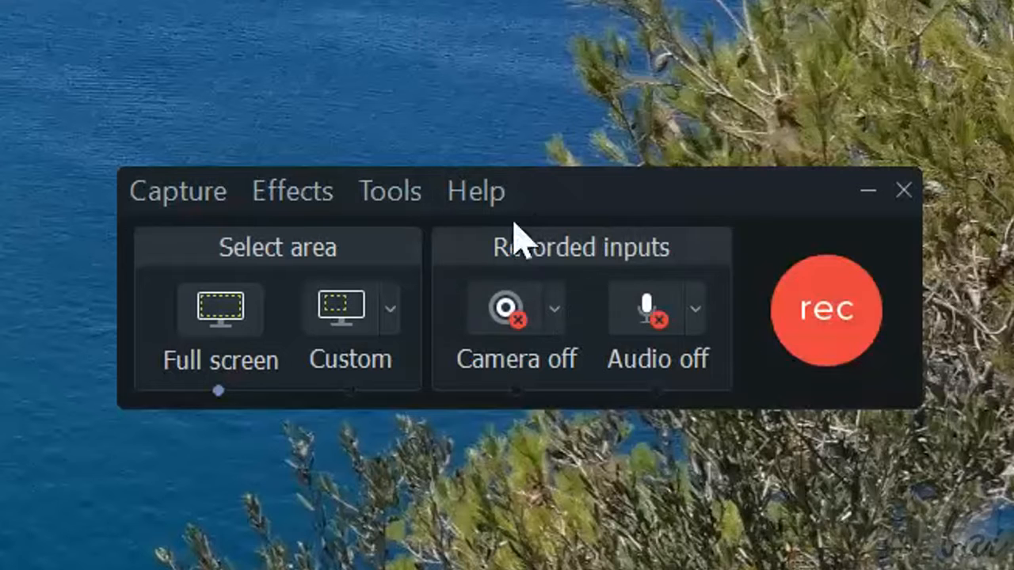
{"action": "left_click", "coordinate": [478, 194]}
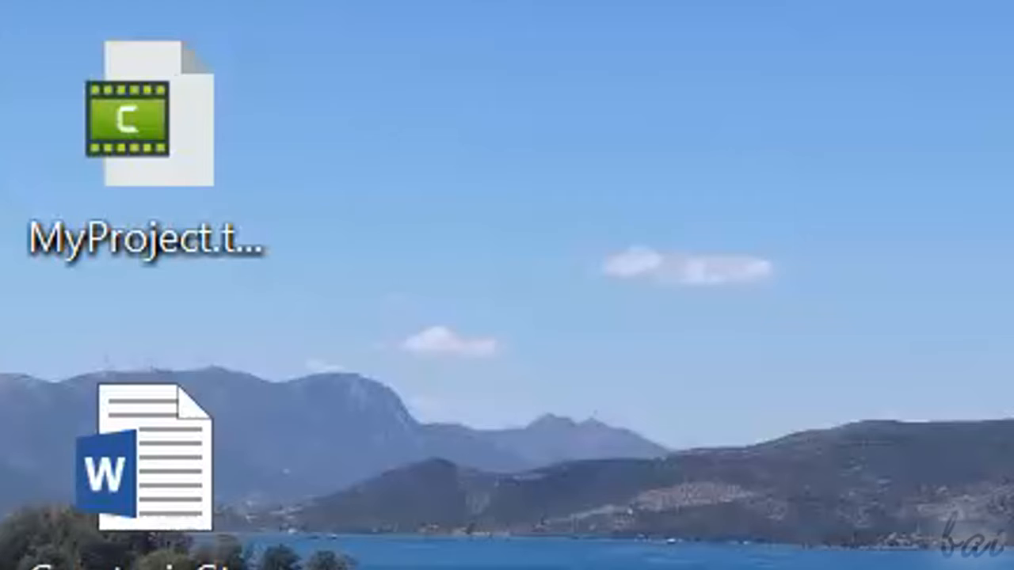
{"action": "double_click", "coordinate": [248, 177]}
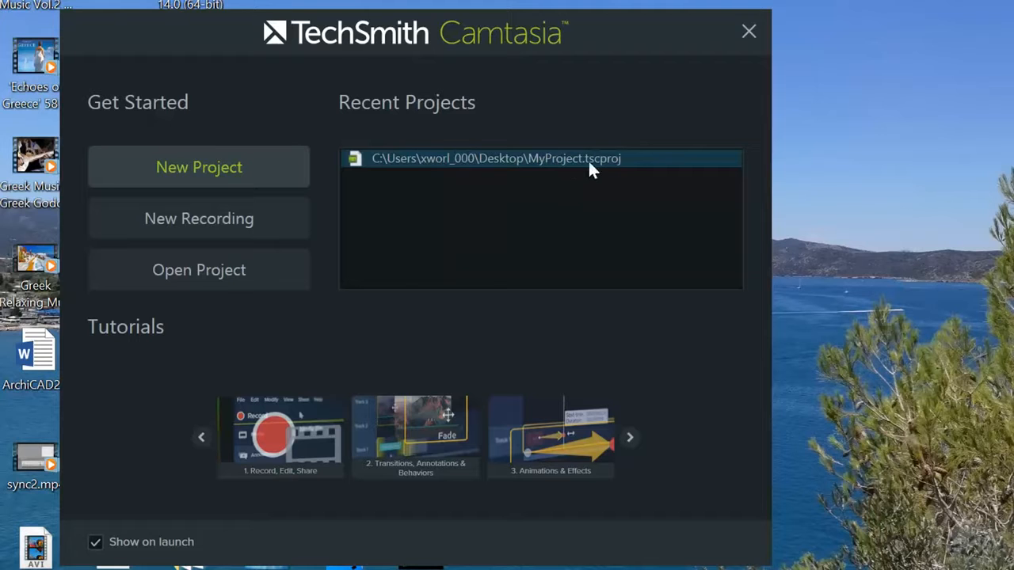
{"action": "left_click", "coordinate": [212, 273]}
{"action": "scroll", "coordinate": [673, 182], "scroll_direction": "down", "scroll_amount": 2}
{"action": "double_click", "coordinate": [652, 355]}
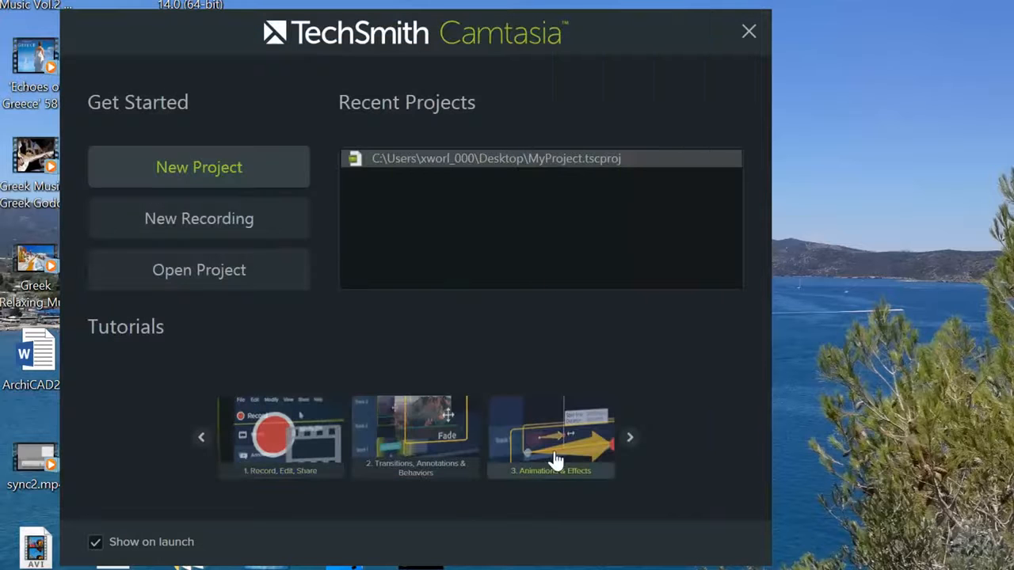
- Browse through the tutorials offered on the start screen until the first one comes around again
{"action": "left_click", "coordinate": [632, 444]}
{"action": "left_click", "coordinate": [632, 444]}
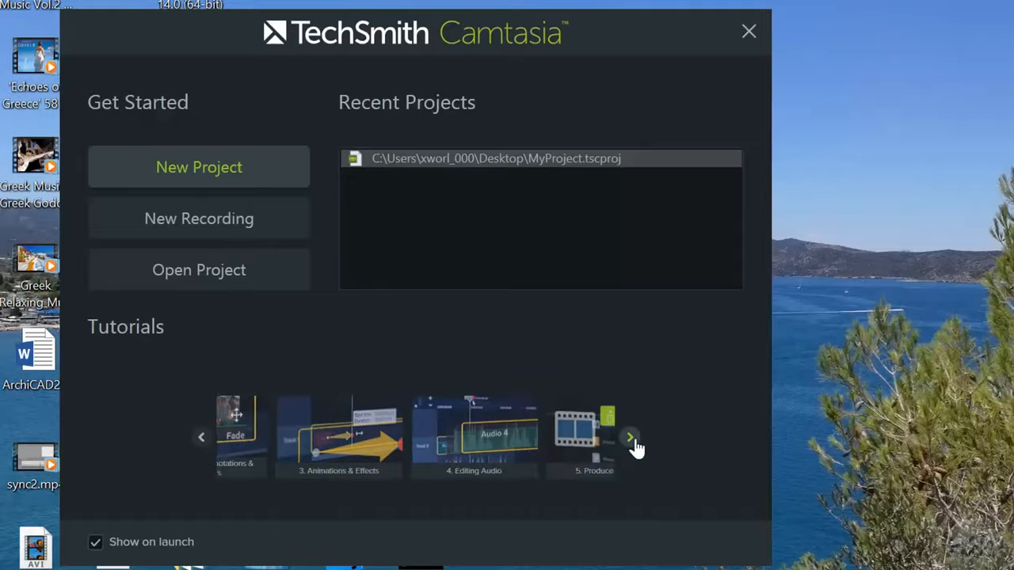
{"action": "left_click", "coordinate": [632, 441]}
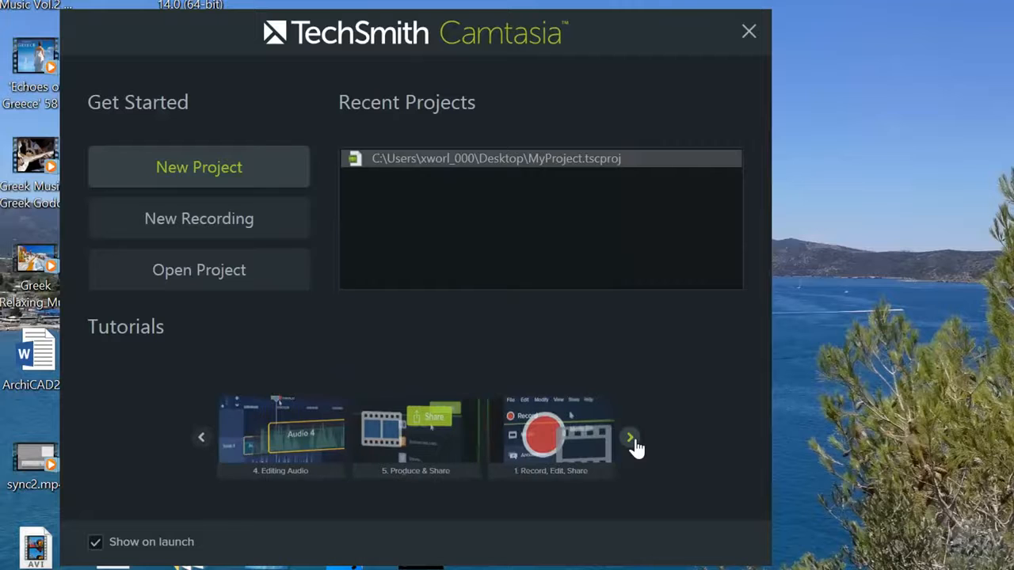
{"action": "left_click", "coordinate": [633, 441]}
{"action": "left_click", "coordinate": [632, 441]}
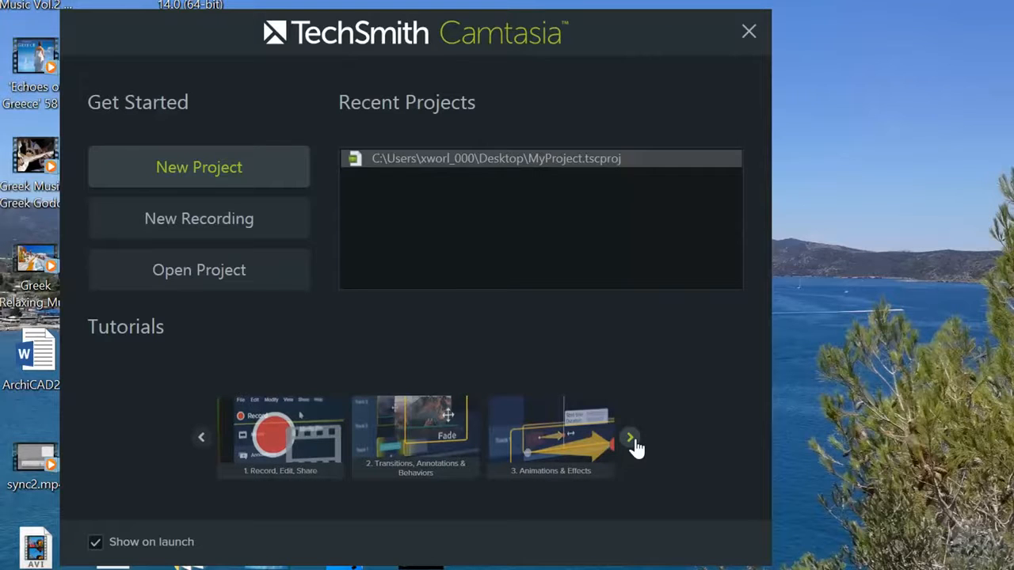
{"action": "left_click", "coordinate": [632, 440]}
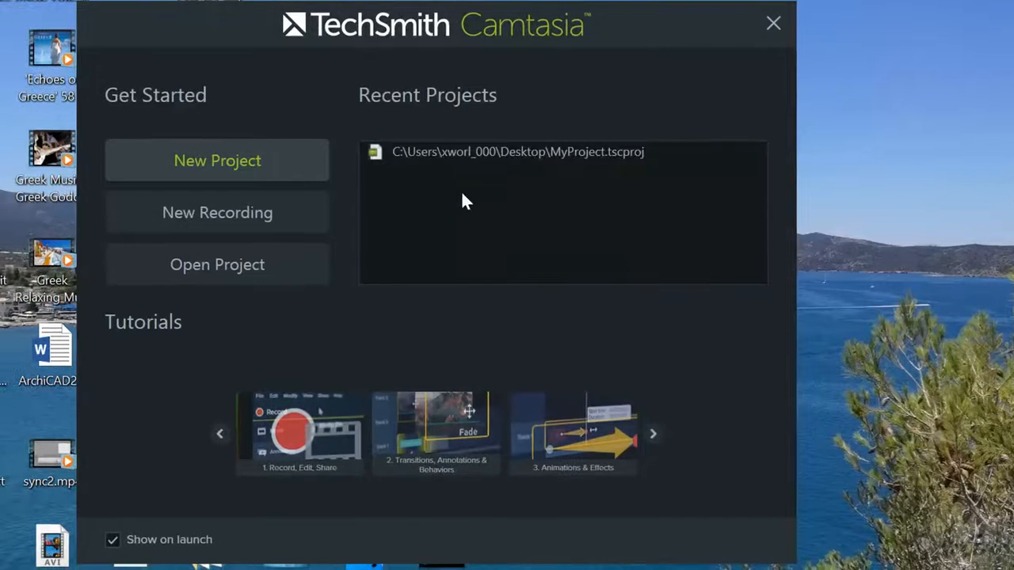
- Create a new project and list the clips in the library's Animated Backgrounds folder
{"action": "left_click", "coordinate": [223, 168]}
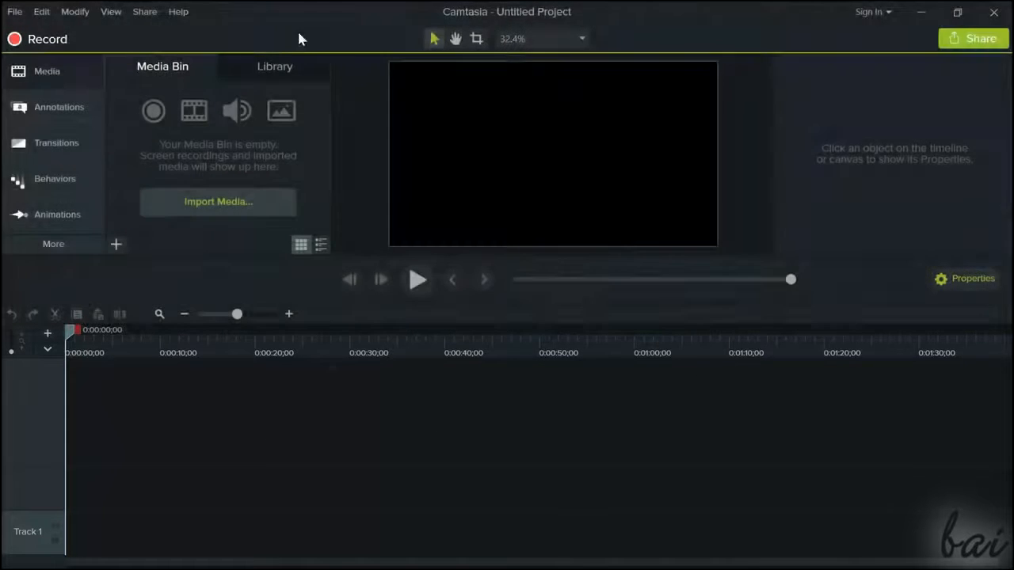
{"action": "left_click", "coordinate": [275, 70]}
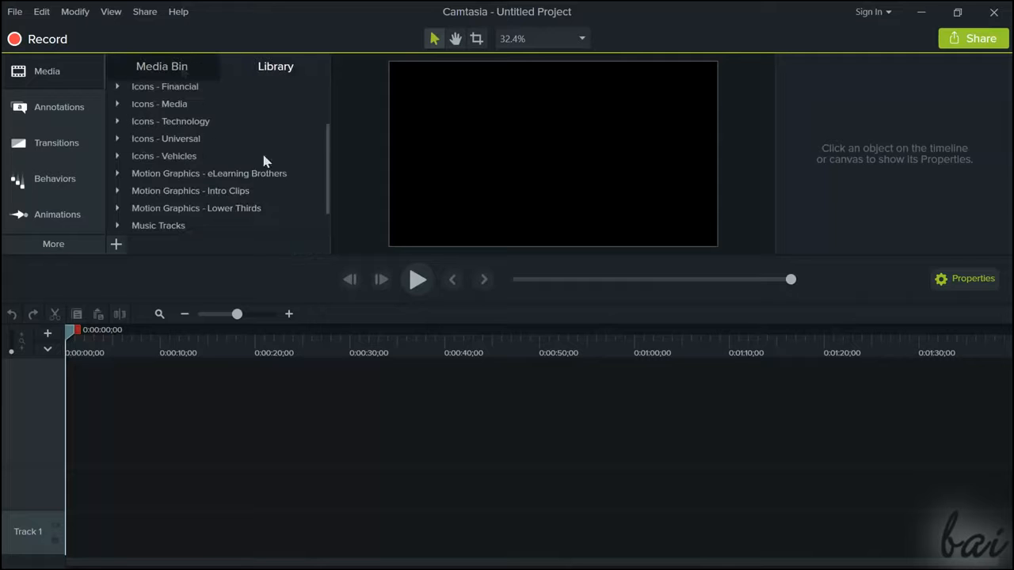
{"action": "left_click_drag", "start_coordinate": [325, 158], "coordinate": [331, 46]}
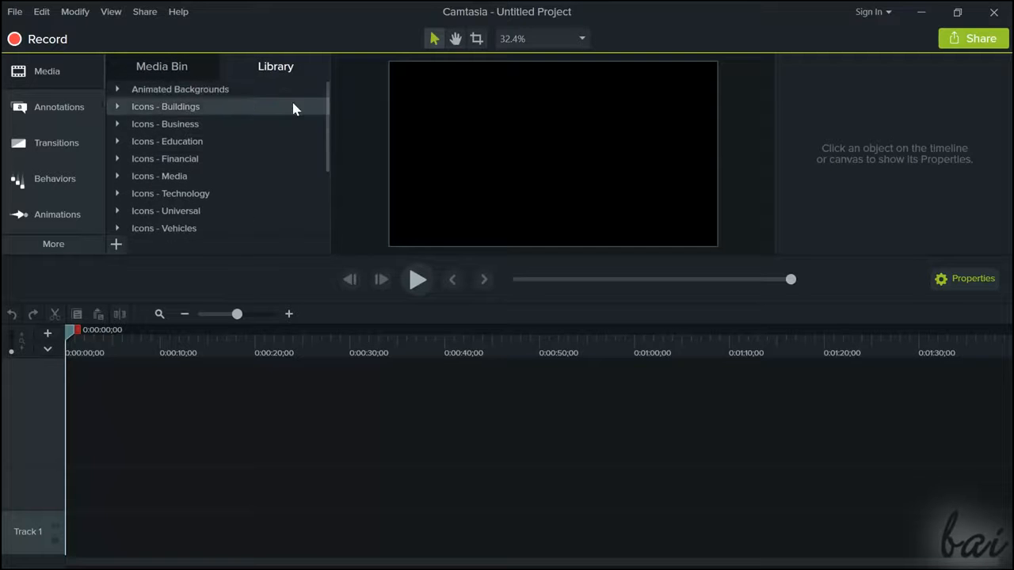
{"action": "left_click", "coordinate": [116, 92]}
{"action": "scroll", "coordinate": [184, 113], "scroll_direction": "down", "scroll_amount": 1}
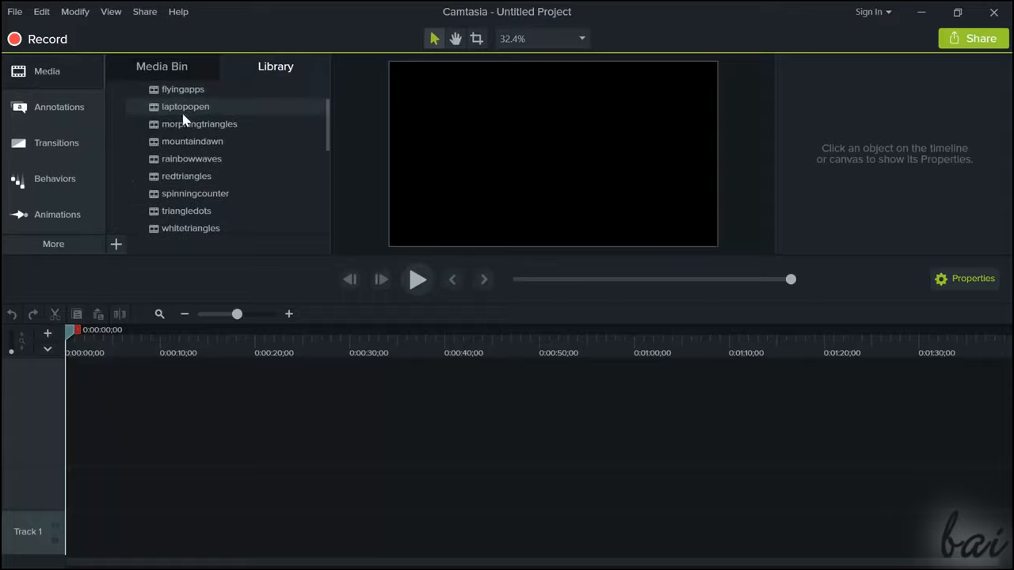
- Try the mountaindawn background on the timeline, reposition the playhead, and delete the clip
{"action": "left_click_drag", "start_coordinate": [226, 143], "coordinate": [166, 444]}
{"action": "left_click_drag", "start_coordinate": [72, 331], "coordinate": [290, 335]}
{"action": "key", "text": "Delete"}
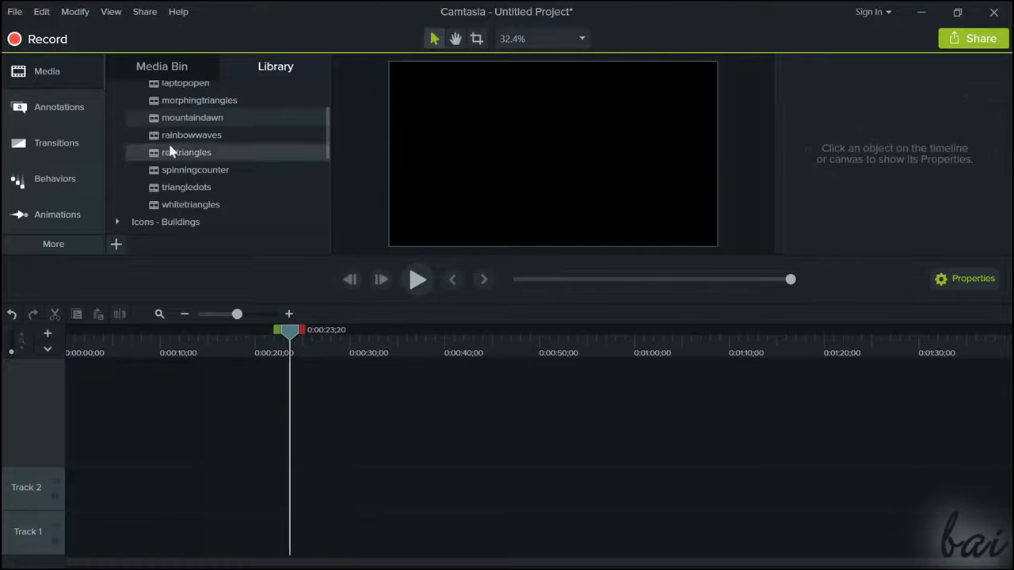
- Place the redtriangles animated background on Track 2 and move the playhead further along the timeline
{"action": "left_click_drag", "start_coordinate": [207, 150], "coordinate": [275, 309]}
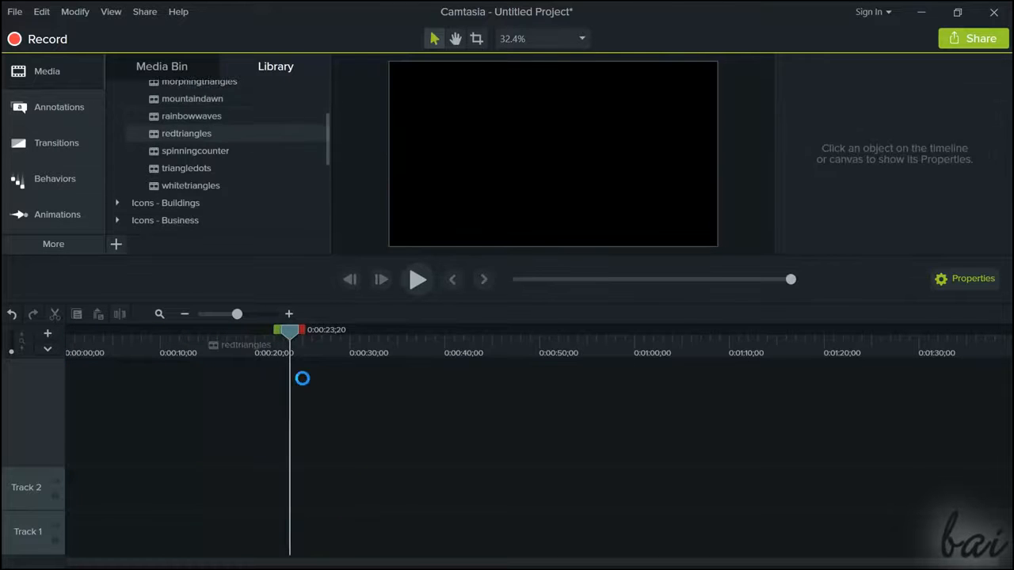
{"action": "left_click_drag", "start_coordinate": [300, 486], "coordinate": [300, 484]}
{"action": "left_click_drag", "start_coordinate": [301, 328], "coordinate": [370, 358]}
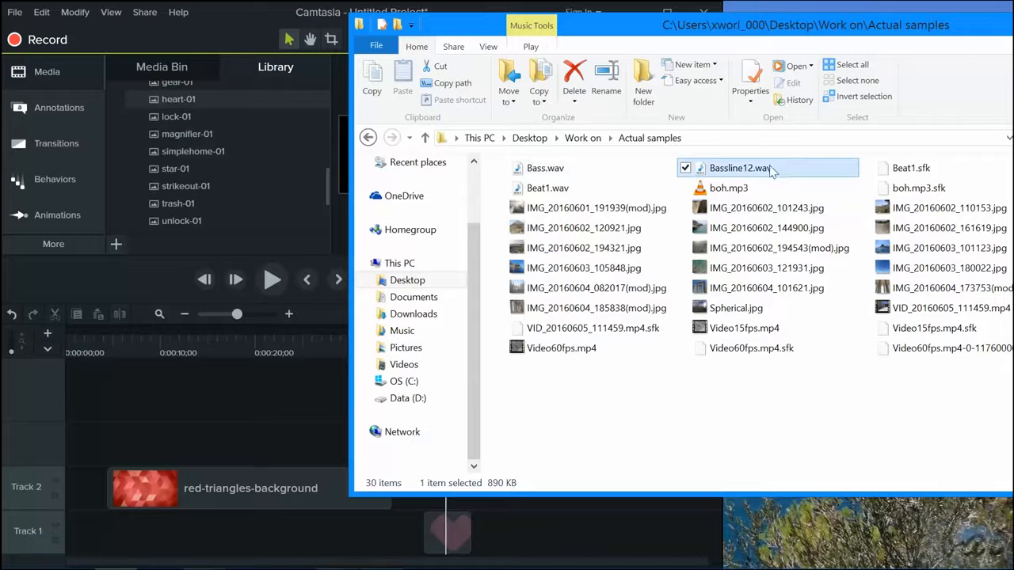
- Add Bassline12.wav and Video15fps.mp4 from the Actual samples folder to Track 3, with the video after the audio
{"action": "left_click_drag", "start_coordinate": [772, 173], "coordinate": [264, 457]}
{"action": "left_click", "coordinate": [780, 331]}
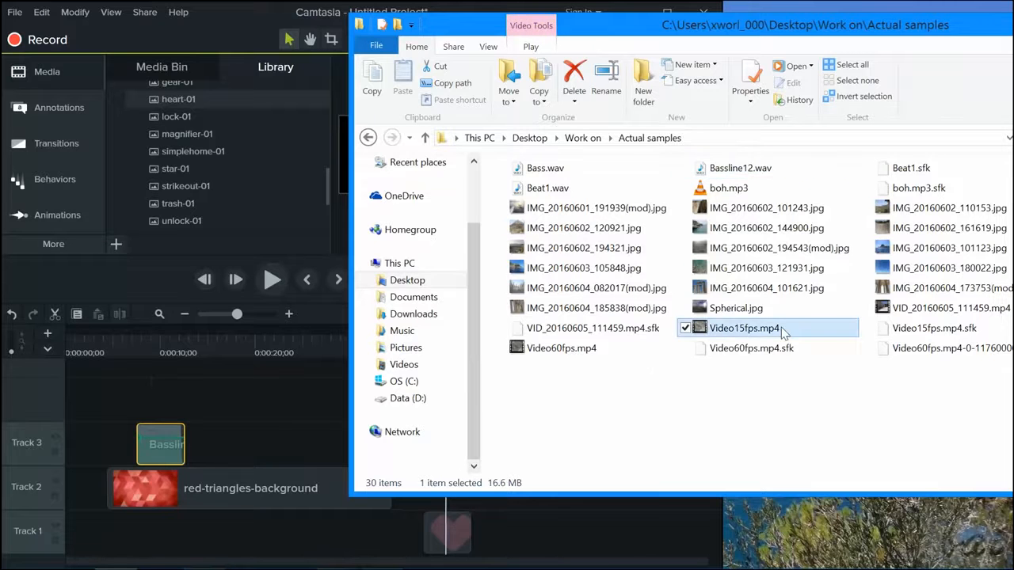
{"action": "left_click_drag", "start_coordinate": [773, 334], "coordinate": [279, 431]}
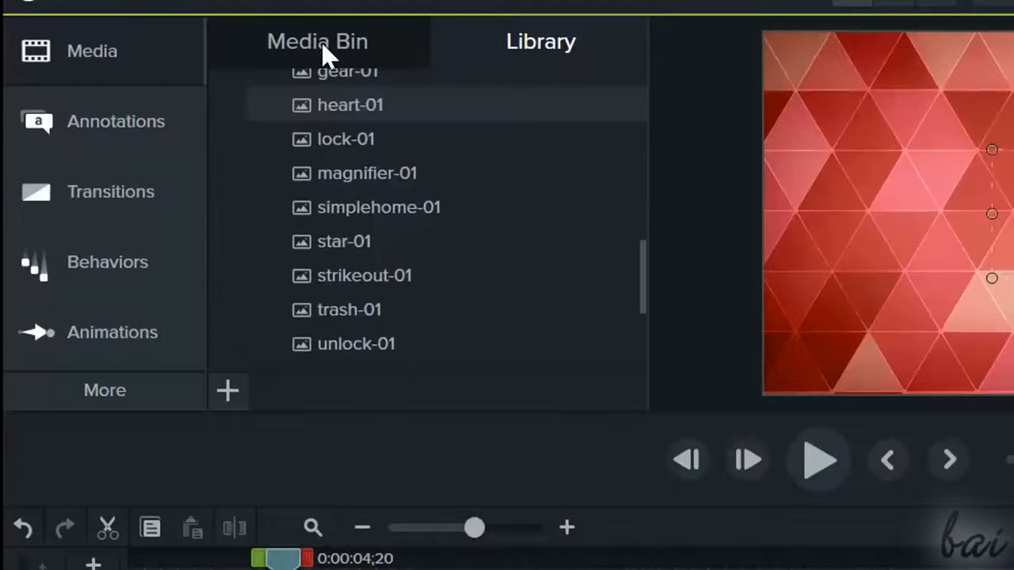
- Examine the media items collected in the project's Media Bin
{"action": "left_click", "coordinate": [324, 55]}
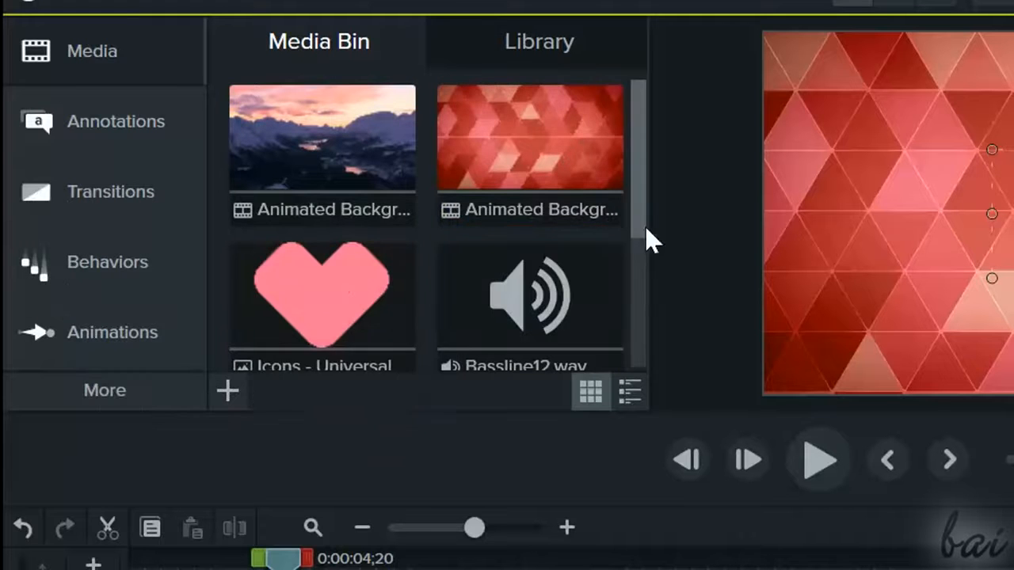
{"action": "scroll", "coordinate": [634, 301], "scroll_direction": "down", "scroll_amount": 2}
{"action": "scroll", "coordinate": [618, 309], "scroll_direction": "down", "scroll_amount": 2}
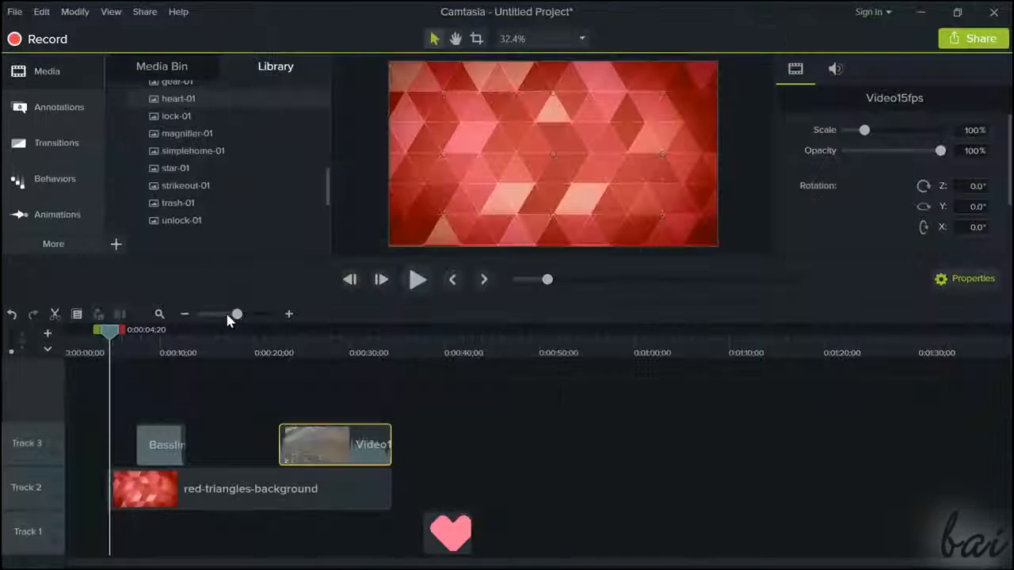
- Enlarge the timeline scale and inspect the video, heart, audio and background clips by selecting each in turn
{"action": "left_click_drag", "start_coordinate": [241, 317], "coordinate": [243, 318]}
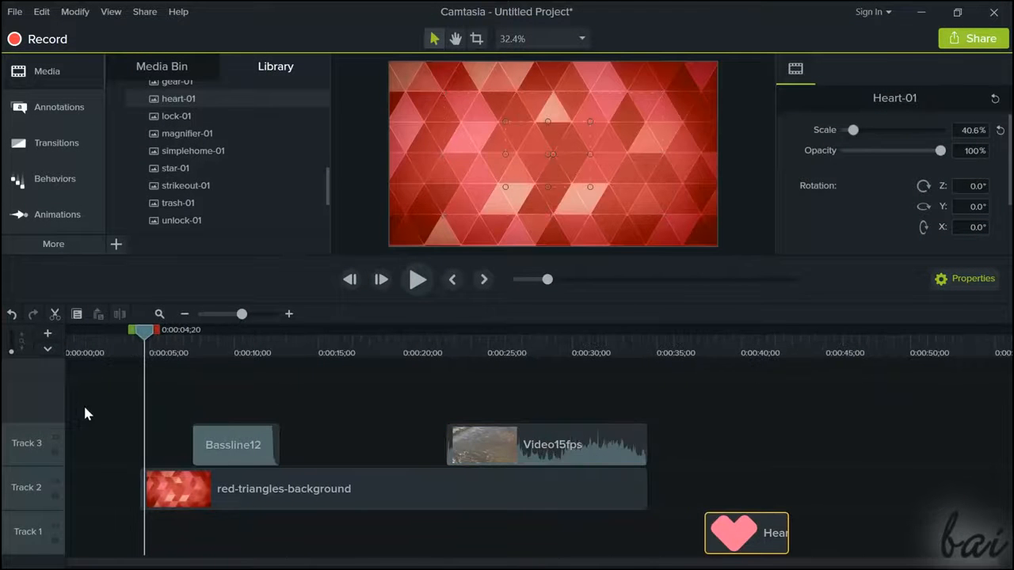
{"action": "left_click", "coordinate": [491, 455]}
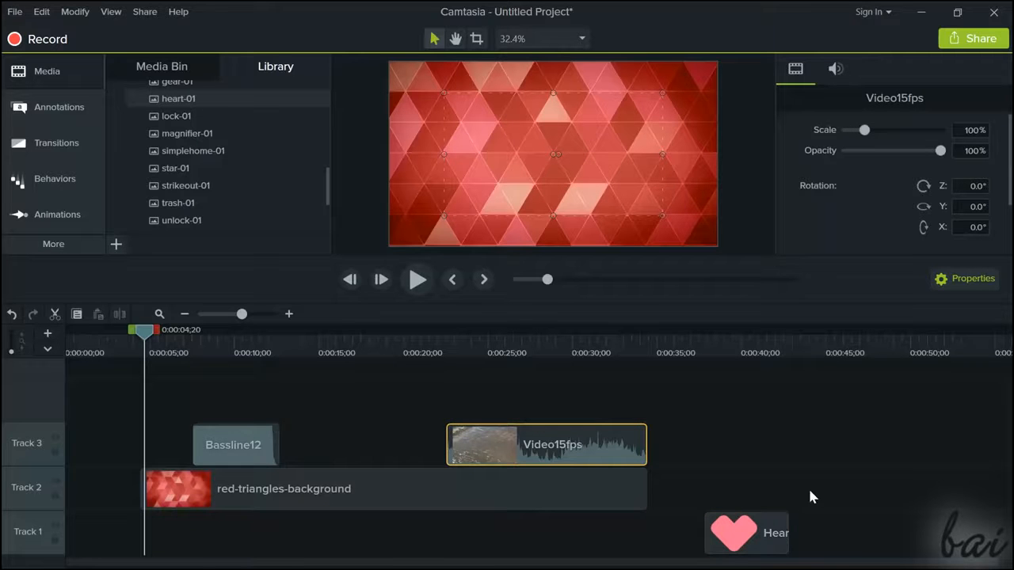
{"action": "left_click", "coordinate": [737, 534]}
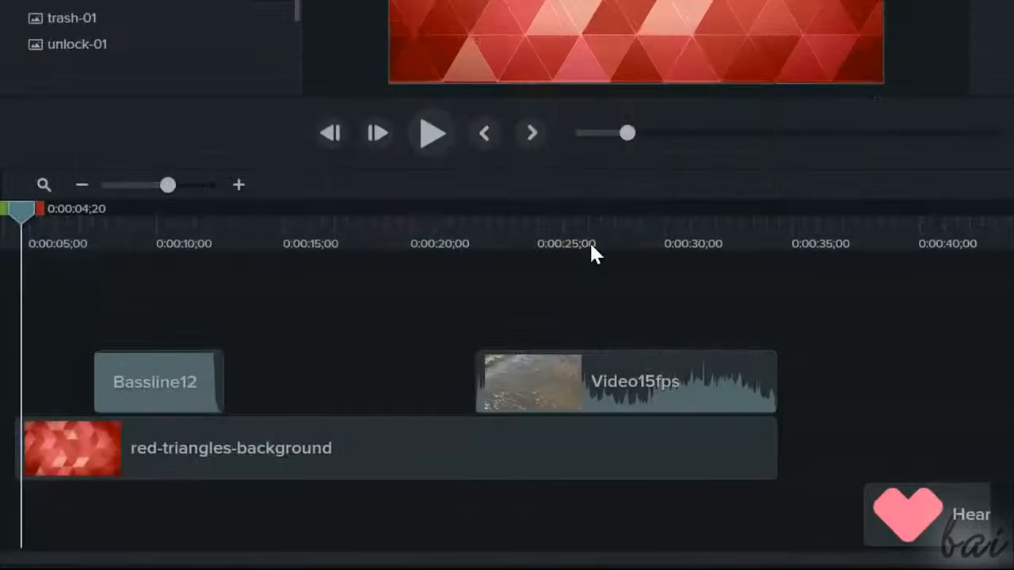
{"action": "left_click", "coordinate": [162, 384]}
{"action": "left_click", "coordinate": [569, 384]}
{"action": "left_click", "coordinate": [600, 448]}
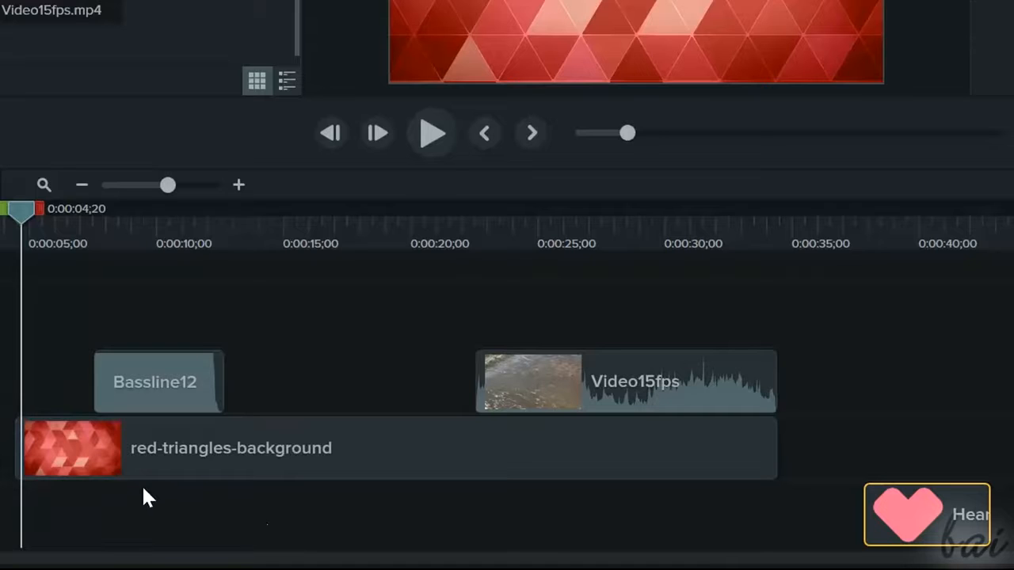
- Lower the Bassline12 clip's volume slightly, and select the Video15fps clip with the playhead moved closer to its start
{"action": "mouse_move", "coordinate": [169, 184]}
{"action": "left_mouse_down"}
{"action": "mouse_move", "coordinate": [195, 193]}
{"action": "mouse_move", "coordinate": [152, 195]}
{"action": "mouse_move", "coordinate": [165, 195]}
{"action": "left_mouse_up"}
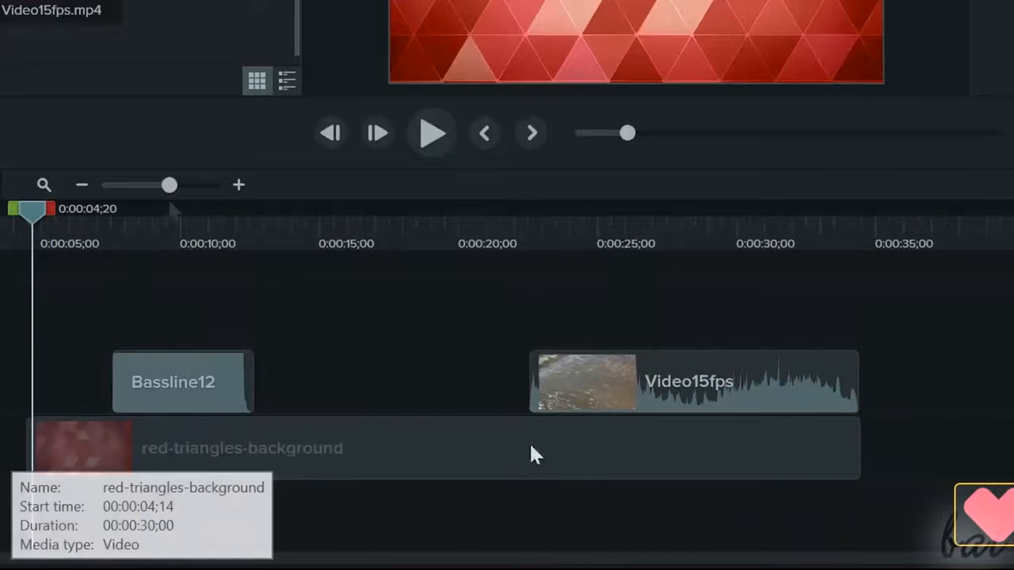
{"action": "left_click", "coordinate": [208, 388]}
{"action": "left_click_drag", "start_coordinate": [199, 369], "coordinate": [199, 379]}
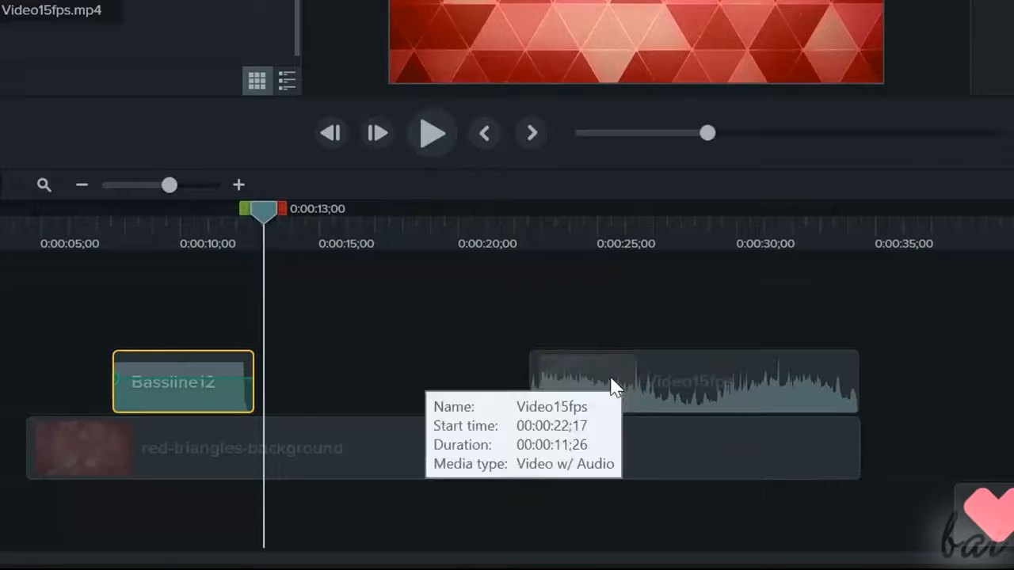
{"action": "left_click", "coordinate": [613, 382]}
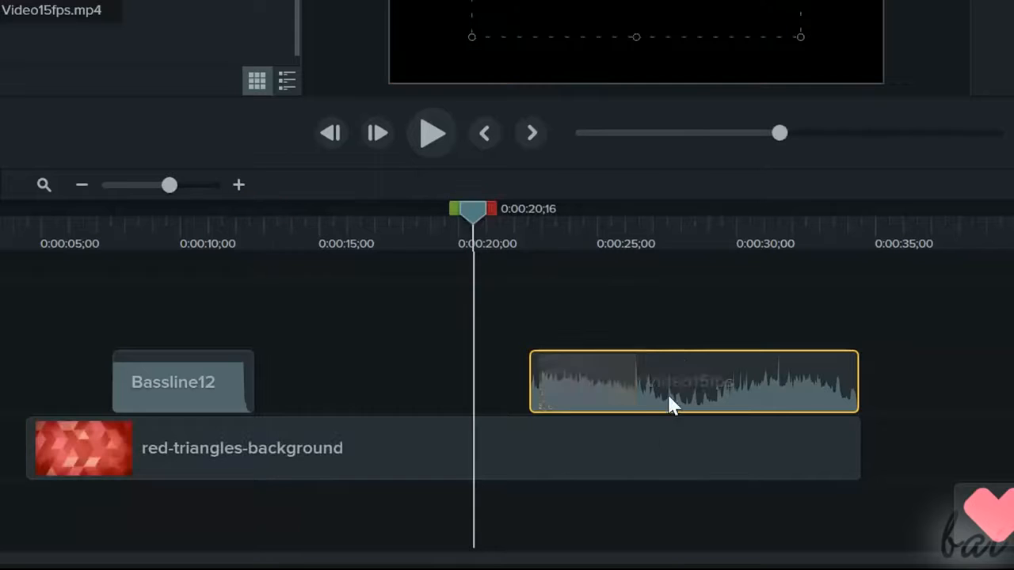
{"action": "mouse_move", "coordinate": [475, 212]}
{"action": "left_mouse_down"}
{"action": "mouse_move", "coordinate": [515, 210]}
{"action": "mouse_move", "coordinate": [488, 210]}
{"action": "left_mouse_up"}
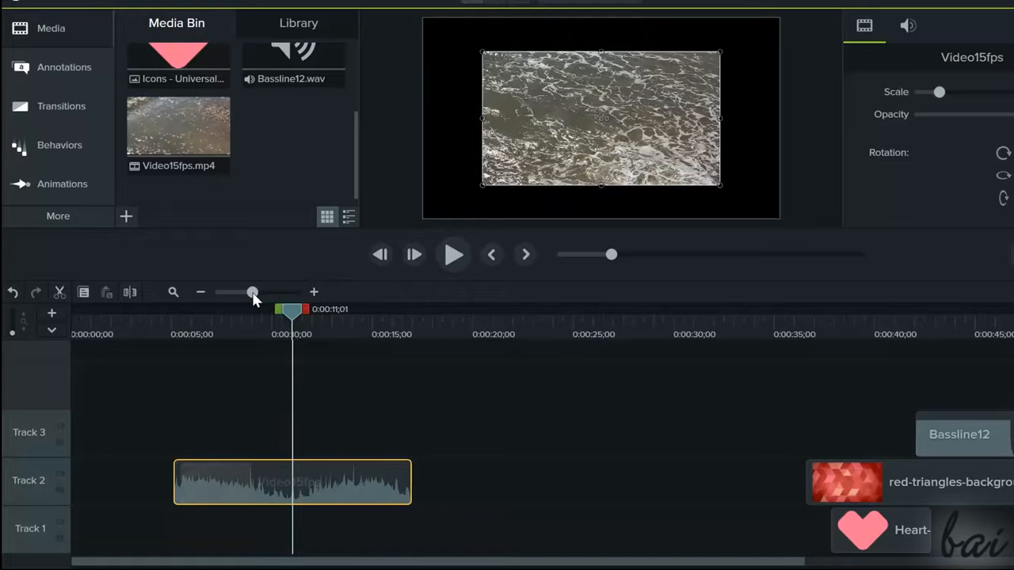
- Enlarge the timeline scale and move the playhead to 0:00:06;09 to preview the opening part of the Video15fps clip
{"action": "left_click_drag", "start_coordinate": [253, 295], "coordinate": [273, 295]}
{"action": "left_click_drag", "start_coordinate": [388, 562], "coordinate": [281, 563]}
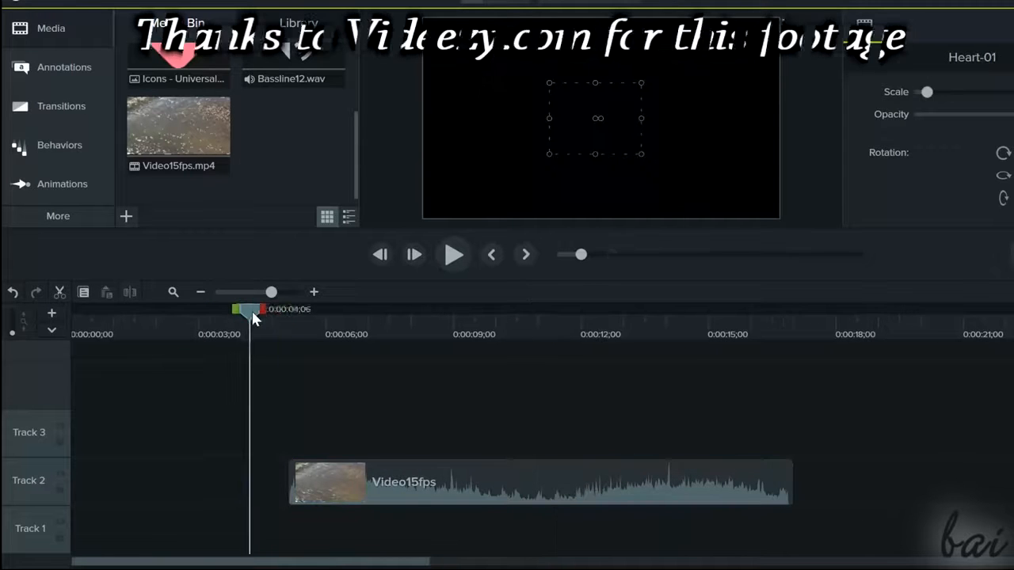
{"action": "left_click_drag", "start_coordinate": [249, 311], "coordinate": [343, 326]}
{"action": "left_click", "coordinate": [273, 325]}
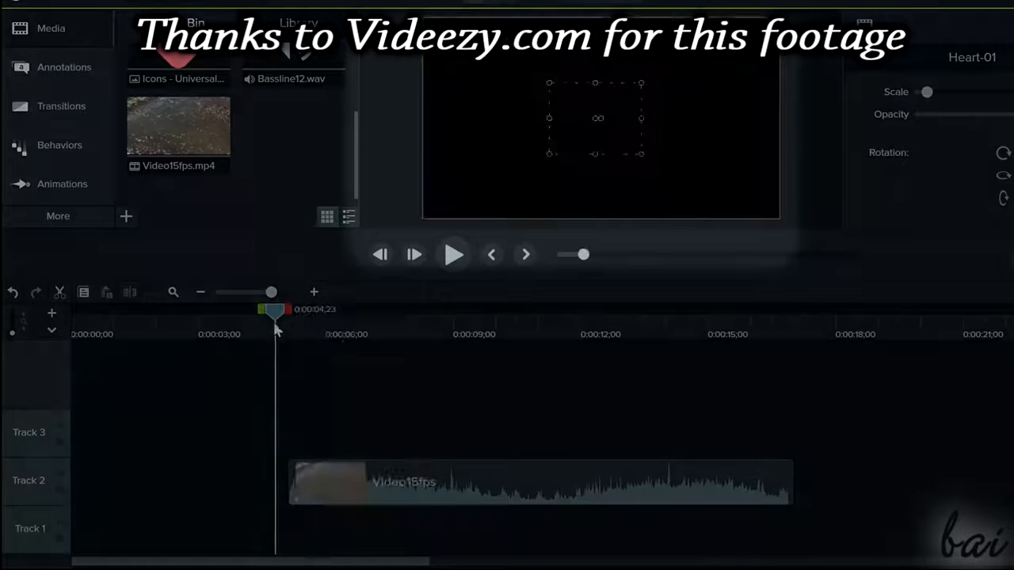
{"action": "left_click", "coordinate": [339, 326]}
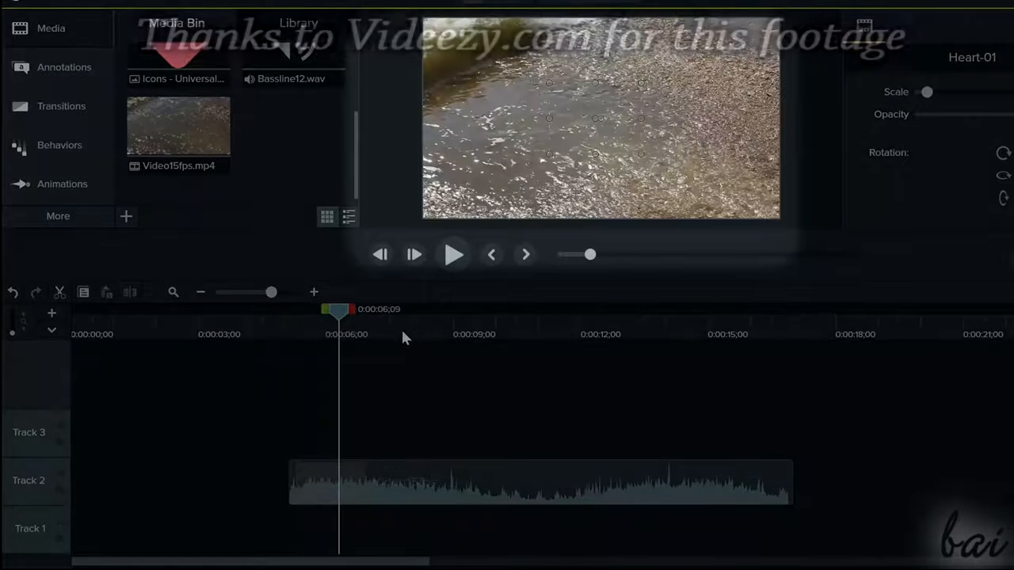
- Scrub the playhead back and forth around the start of the Video15fps clip, ending at 0:00:07;13 with the clip selected
{"action": "left_click", "coordinate": [337, 491]}
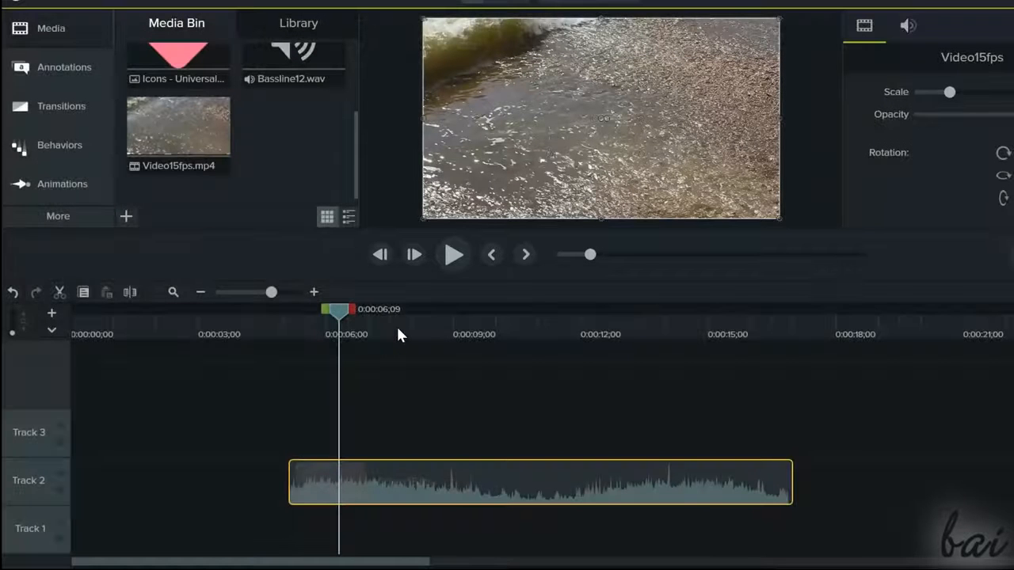
{"action": "left_click", "coordinate": [396, 325]}
{"action": "left_click", "coordinate": [247, 322]}
{"action": "left_click", "coordinate": [293, 323]}
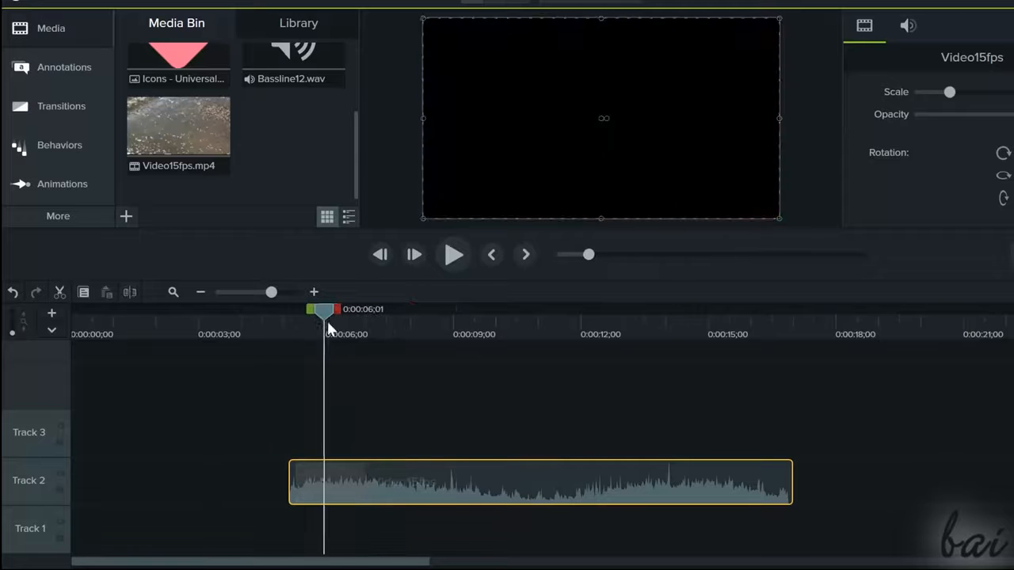
{"action": "left_click", "coordinate": [386, 345]}
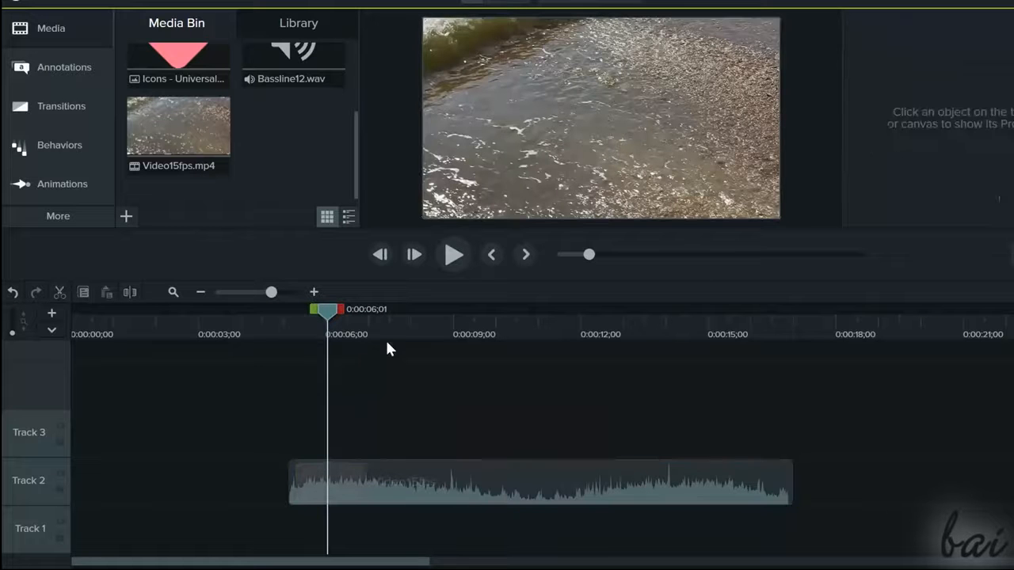
{"action": "left_click", "coordinate": [386, 329]}
{"action": "left_click", "coordinate": [397, 502]}
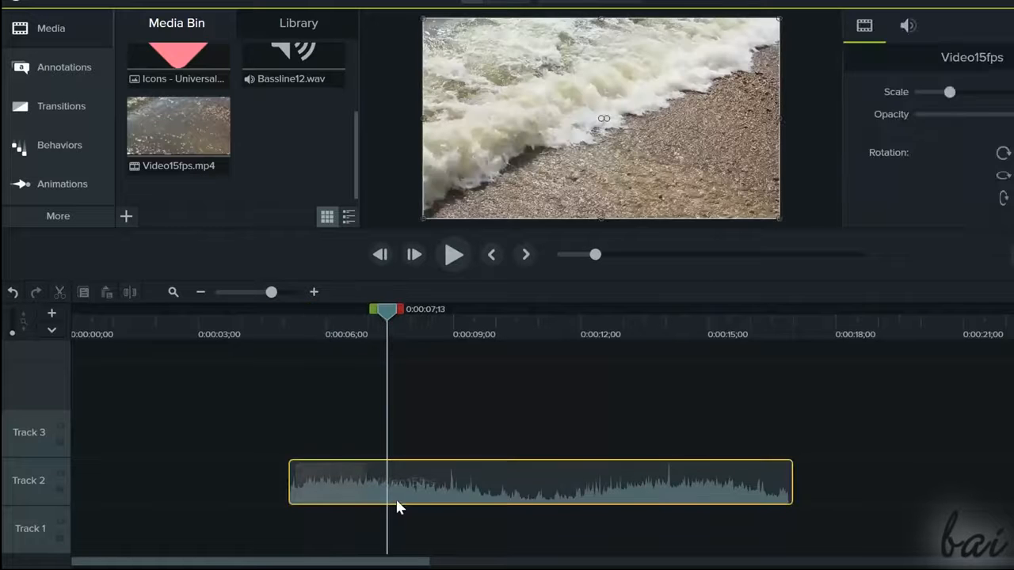
- Preview the middle and later frames of the Video15fps clip by advancing the playhead in stages
{"action": "left_click", "coordinate": [453, 333]}
{"action": "left_click", "coordinate": [538, 331]}
{"action": "left_click", "coordinate": [615, 331]}
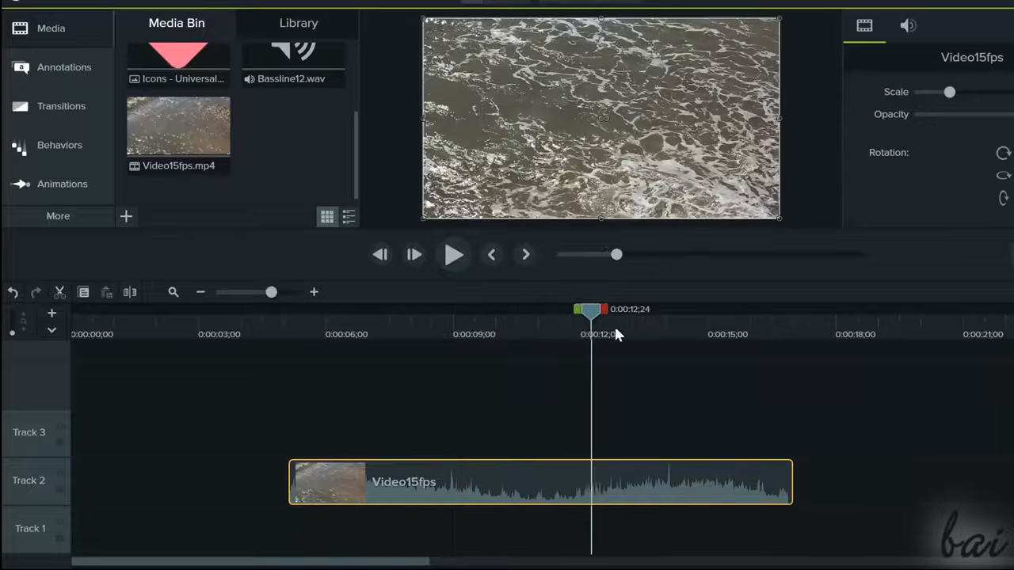
- Scrub through the later frames of the Video15fps clip and back to its opening part, ending with the playhead at 0:00:05;26
{"action": "left_click", "coordinate": [699, 331]}
{"action": "left_click", "coordinate": [775, 331]}
{"action": "left_click_drag", "start_coordinate": [357, 325], "coordinate": [419, 313]}
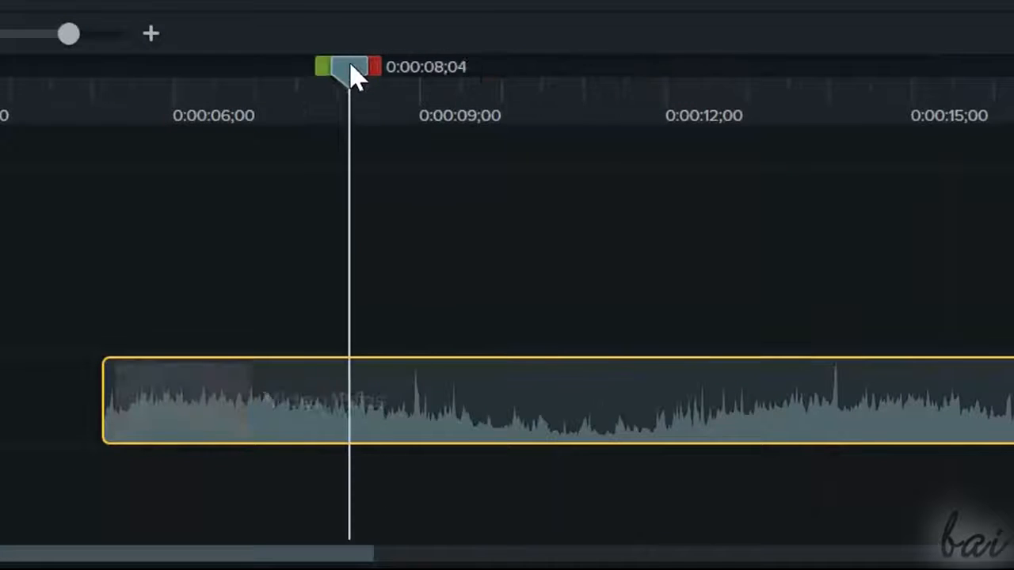
{"action": "left_click_drag", "start_coordinate": [354, 77], "coordinate": [212, 7]}
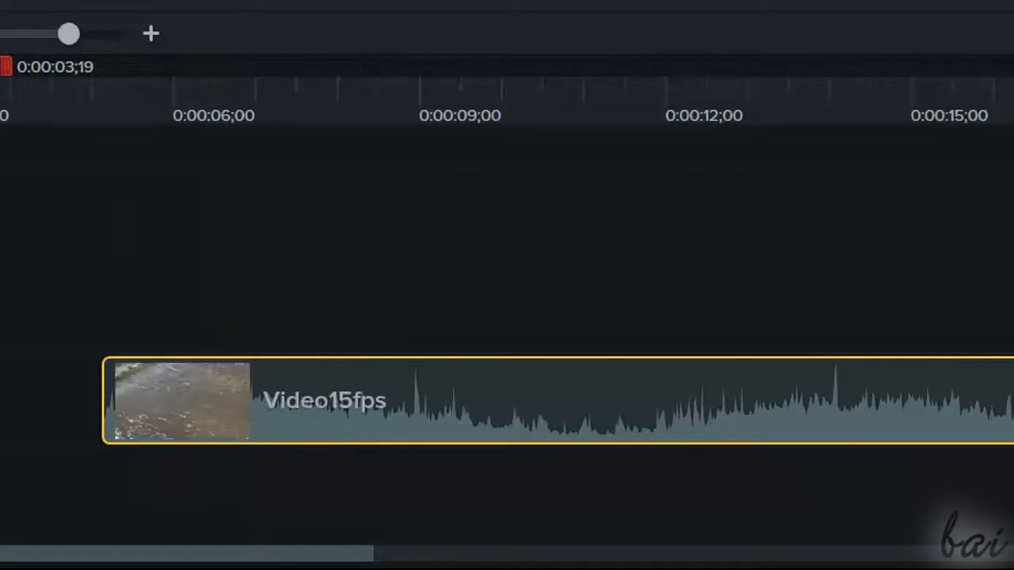
{"action": "left_click", "coordinate": [319, 323]}
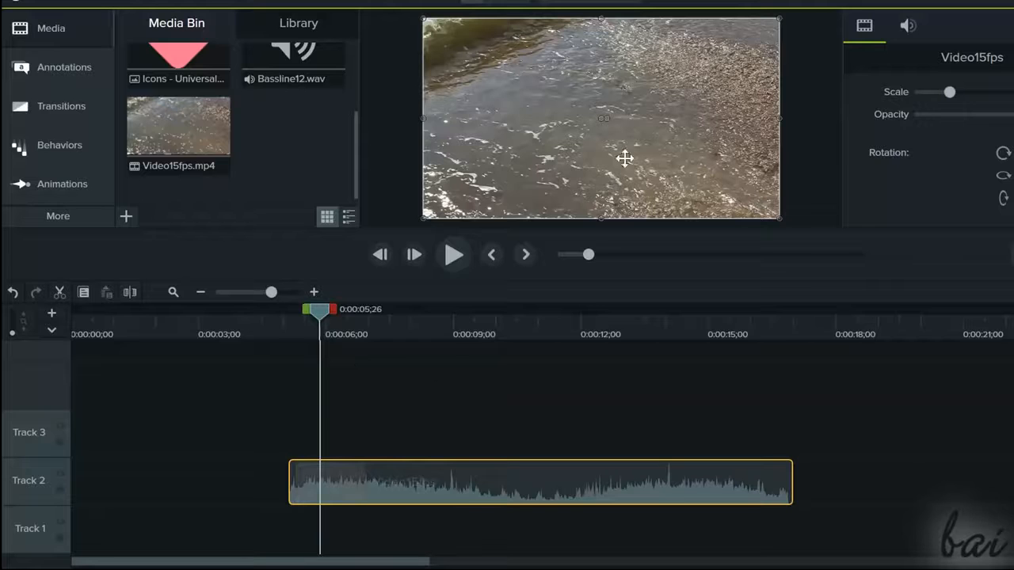
- Play the Video15fps clip, and preview Heart-01 over the red-triangles-background from the start, pausing at 0:00:12;29
{"action": "left_click", "coordinate": [453, 254]}
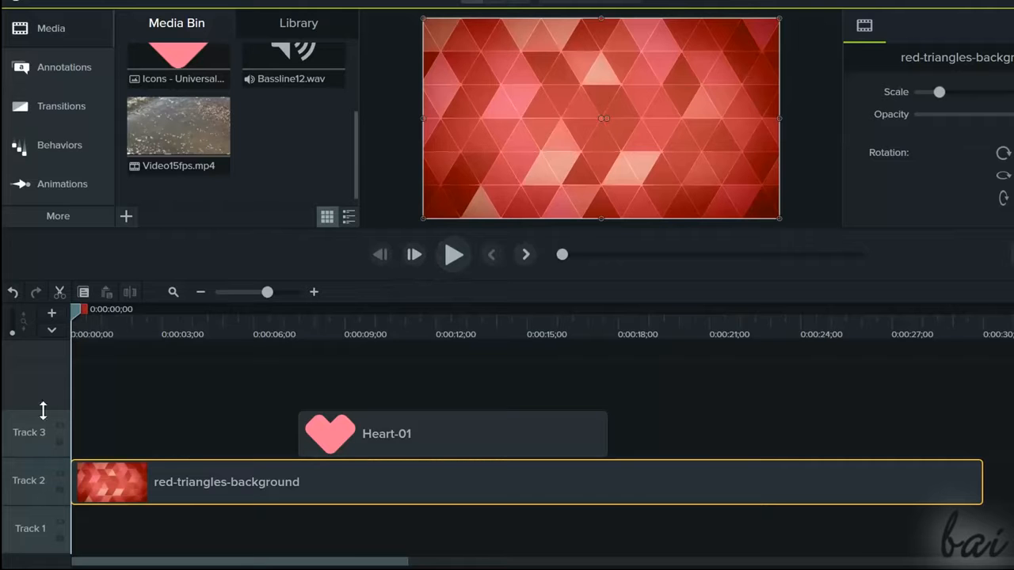
{"action": "left_click", "coordinate": [454, 257]}
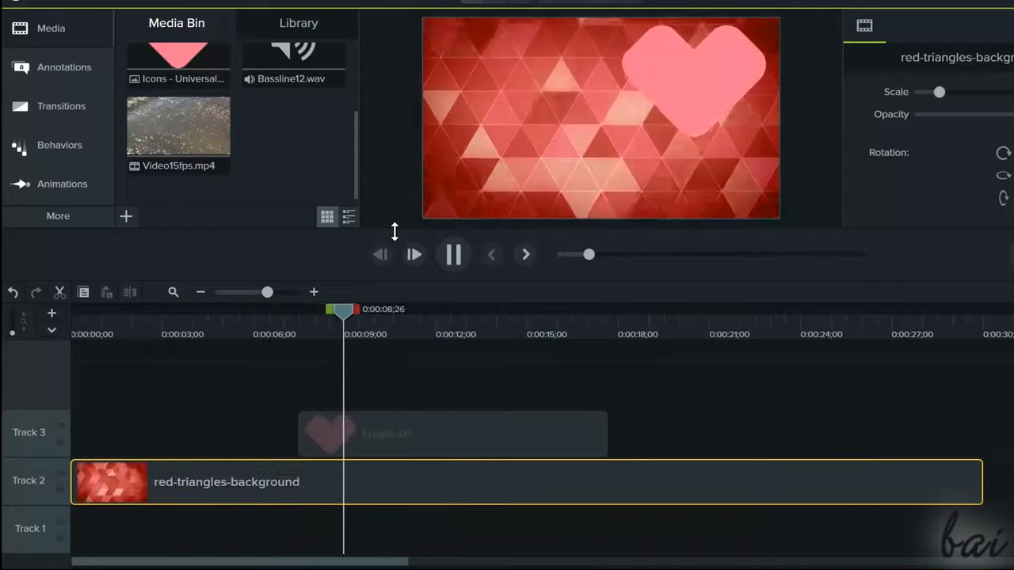
{"action": "key", "text": "space"}
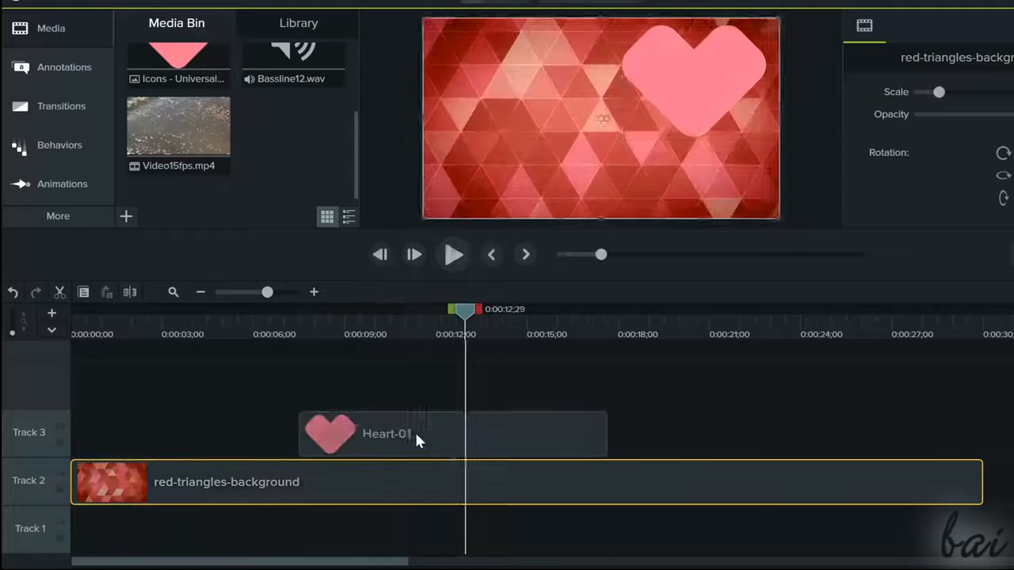
- Move the Heart-01 clip to Track 1 beneath the background clip and return it to Track 3
{"action": "left_click", "coordinate": [426, 432]}
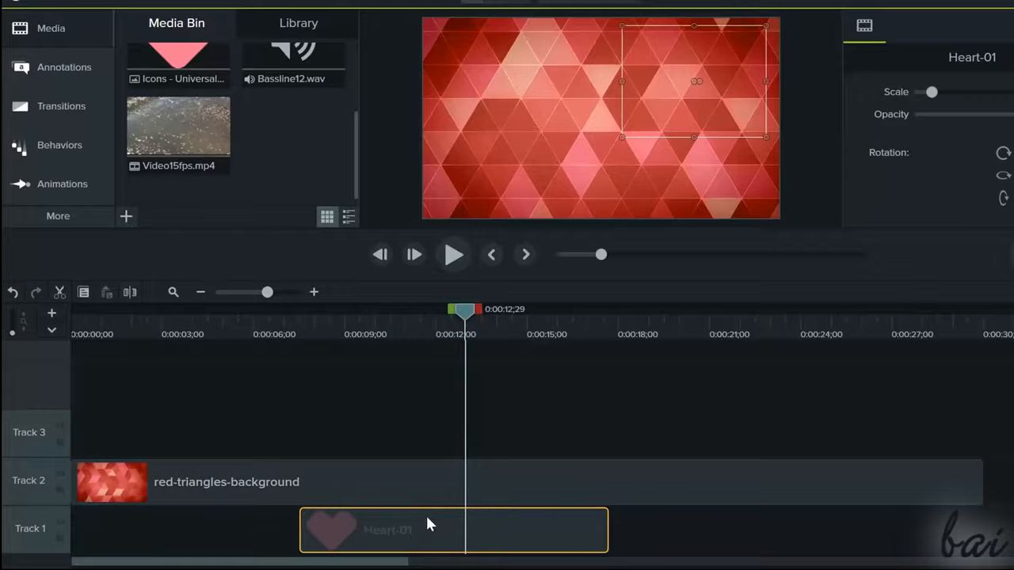
{"action": "left_click_drag", "start_coordinate": [428, 532], "coordinate": [424, 531]}
{"action": "left_click_drag", "start_coordinate": [422, 450], "coordinate": [421, 430]}
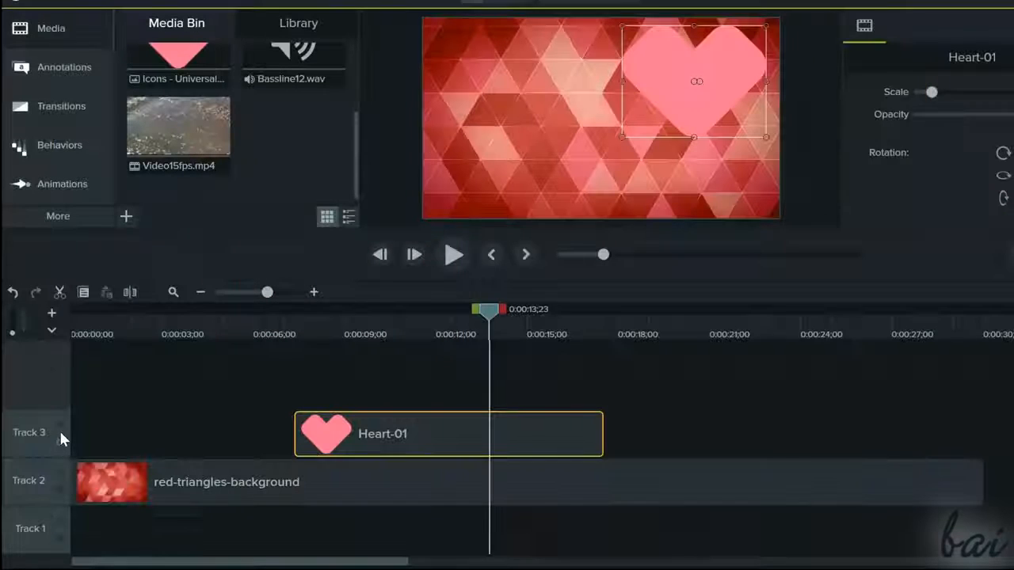
- Turn Track 3 off and back on twice to compare the preview with and without the heart
{"action": "left_click", "coordinate": [60, 428]}
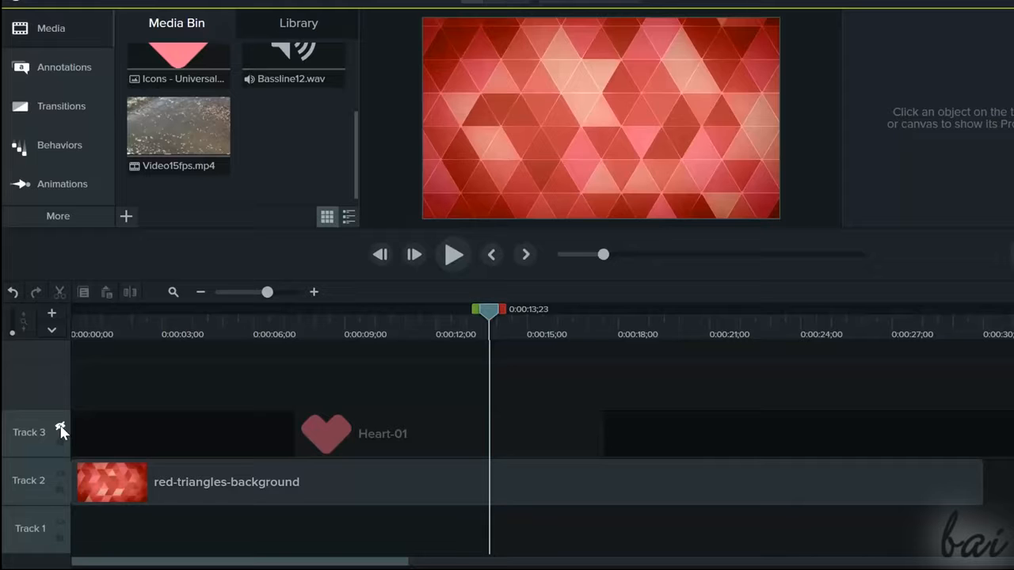
{"action": "left_click", "coordinate": [61, 429]}
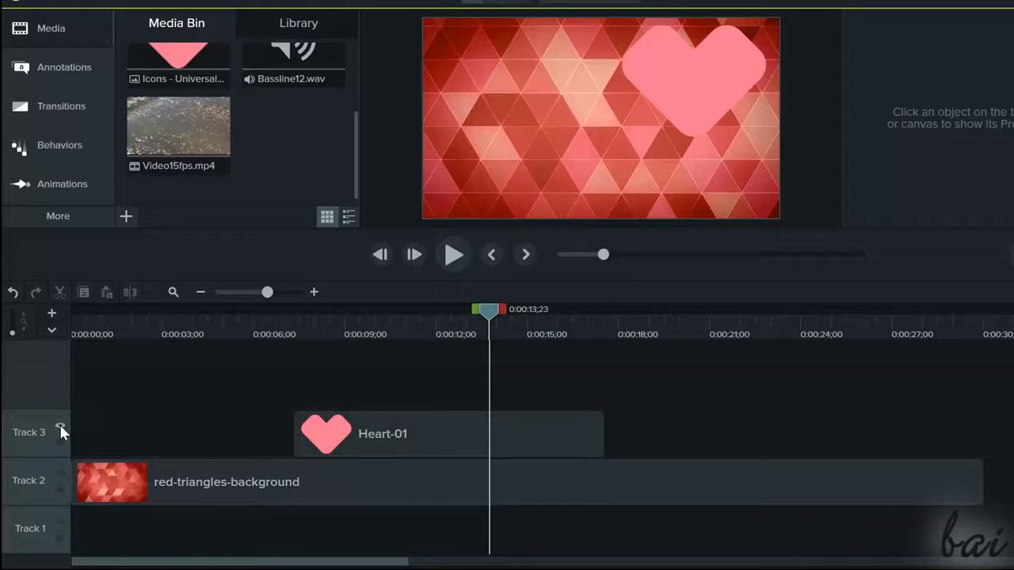
{"action": "left_click", "coordinate": [61, 429]}
{"action": "left_click", "coordinate": [61, 430]}
- Shift Heart-01 later along Track 3 in two moves, locking and unlocking the track between them
{"action": "mouse_move", "coordinate": [439, 427]}
{"action": "left_mouse_down"}
{"action": "mouse_move", "coordinate": [480, 443]}
{"action": "mouse_move", "coordinate": [405, 428]}
{"action": "mouse_move", "coordinate": [493, 432]}
{"action": "mouse_move", "coordinate": [426, 420]}
{"action": "left_mouse_up"}
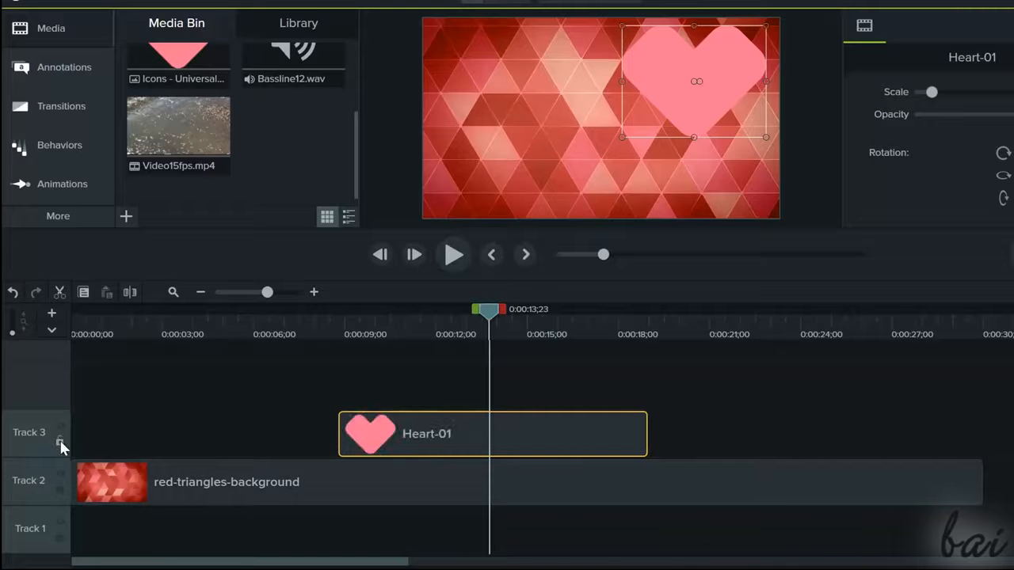
{"action": "left_click", "coordinate": [61, 444]}
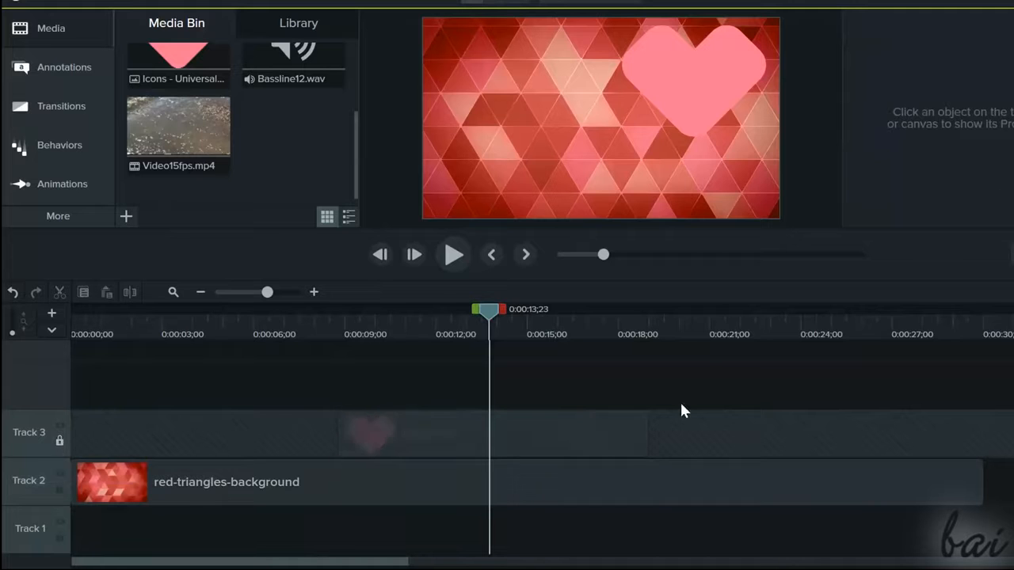
{"action": "left_click", "coordinate": [60, 442]}
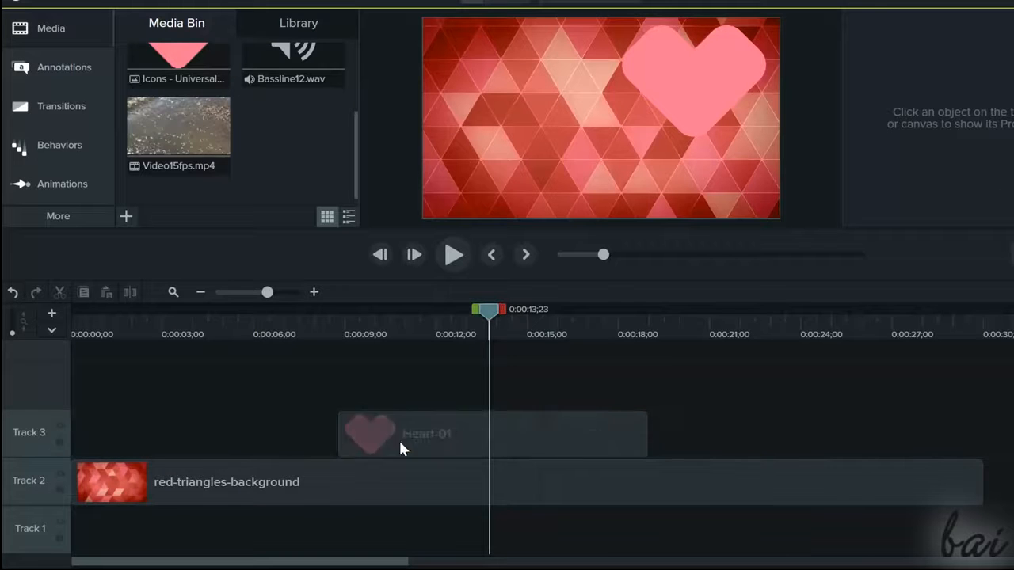
{"action": "left_click_drag", "start_coordinate": [394, 446], "coordinate": [426, 443]}
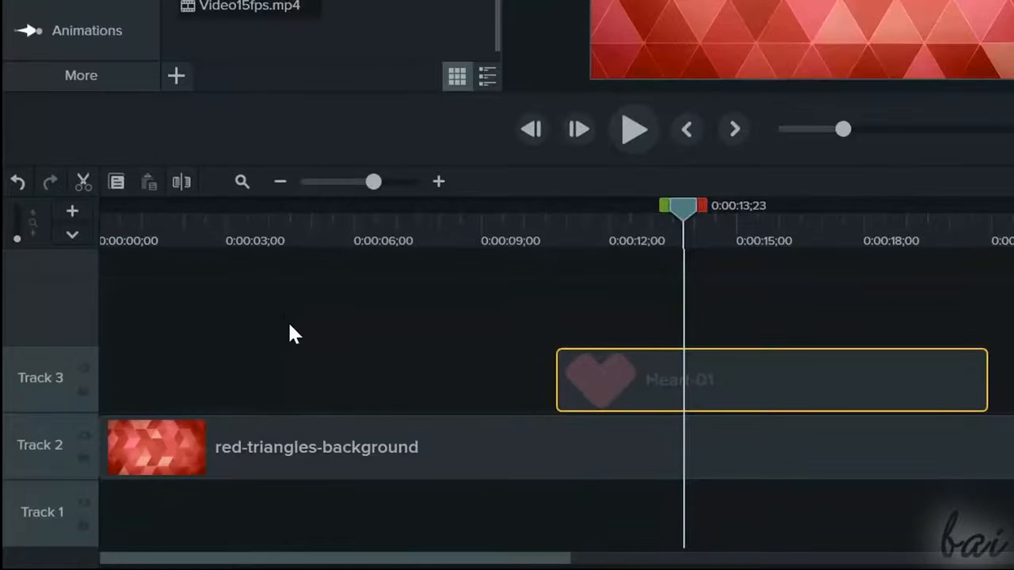
- Insert a new track above Track 3 and remove that empty track again
{"action": "right_click", "coordinate": [278, 301]}
{"action": "mouse_move", "coordinate": [414, 62]}
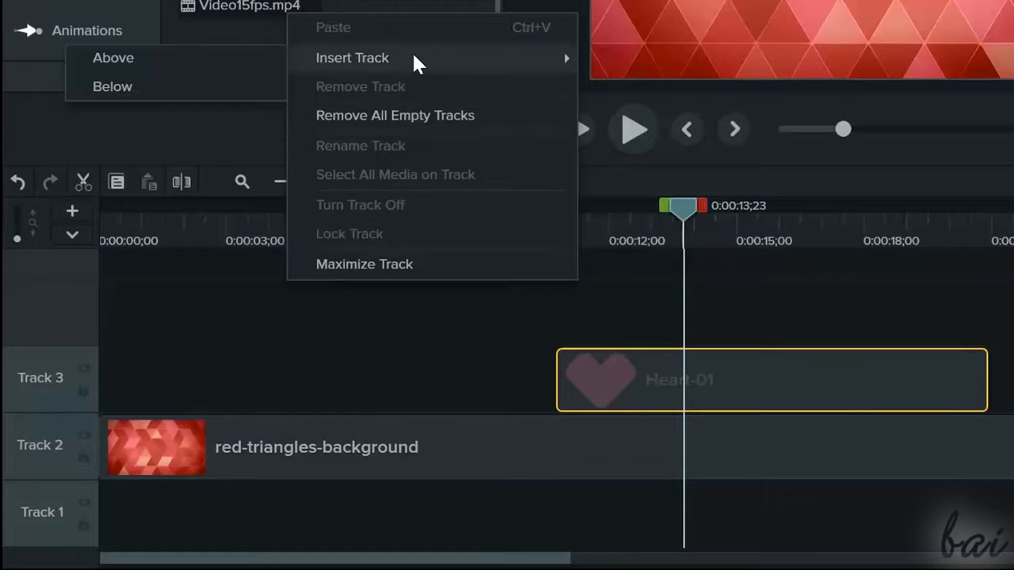
{"action": "left_click", "coordinate": [257, 57]}
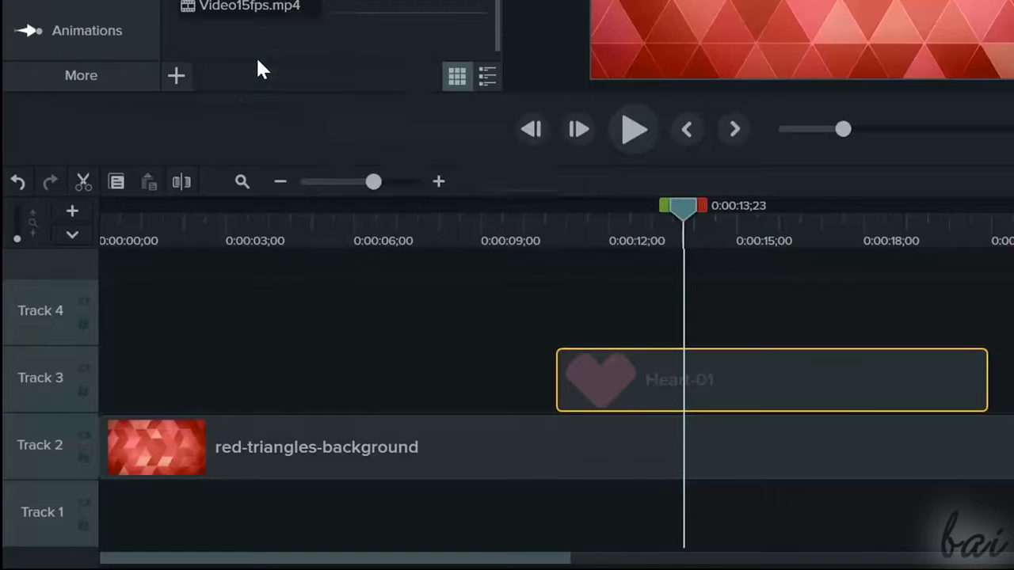
{"action": "right_click", "coordinate": [138, 302]}
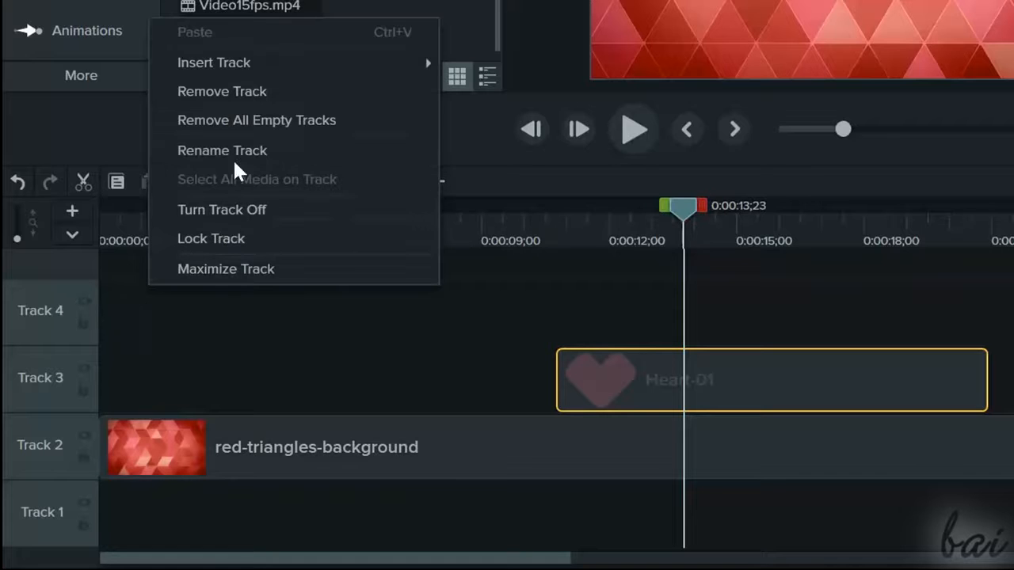
{"action": "left_click", "coordinate": [267, 94]}
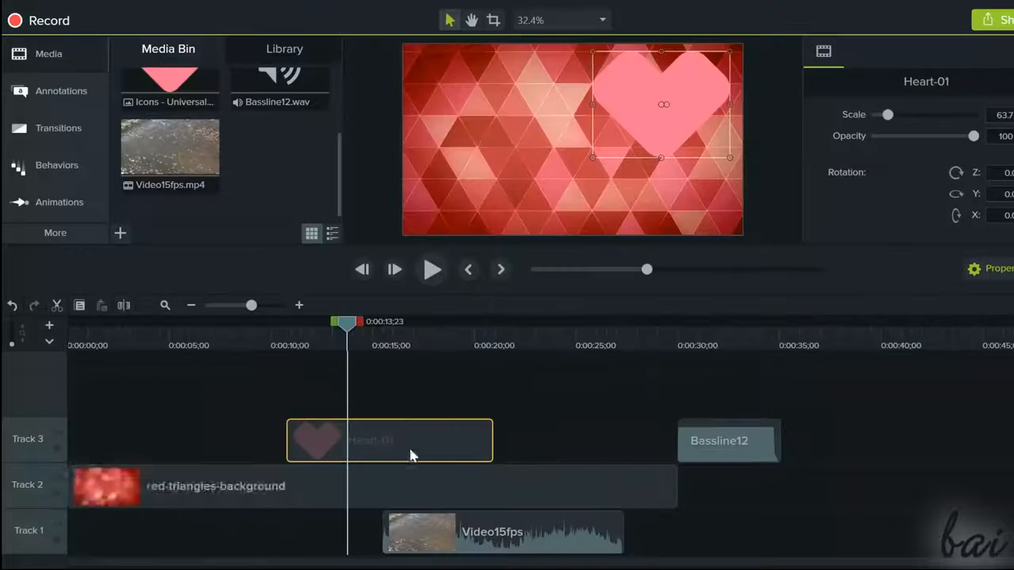
- Rearrange the clips with Heart-01 slightly later on Track 3, Bassline12 on Track 1, and Video15fps on Track 4 just after the background's end
{"action": "mouse_move", "coordinate": [417, 444]}
{"action": "left_mouse_down"}
{"action": "mouse_move", "coordinate": [552, 427]}
{"action": "mouse_move", "coordinate": [214, 412]}
{"action": "mouse_move", "coordinate": [425, 444]}
{"action": "mouse_move", "coordinate": [327, 441]}
{"action": "mouse_move", "coordinate": [433, 441]}
{"action": "left_mouse_up"}
{"action": "left_click_drag", "start_coordinate": [741, 442], "coordinate": [994, 485]}
{"action": "left_click_drag", "start_coordinate": [810, 467], "coordinate": [769, 534]}
{"action": "left_click_drag", "start_coordinate": [769, 533], "coordinate": [737, 452]}
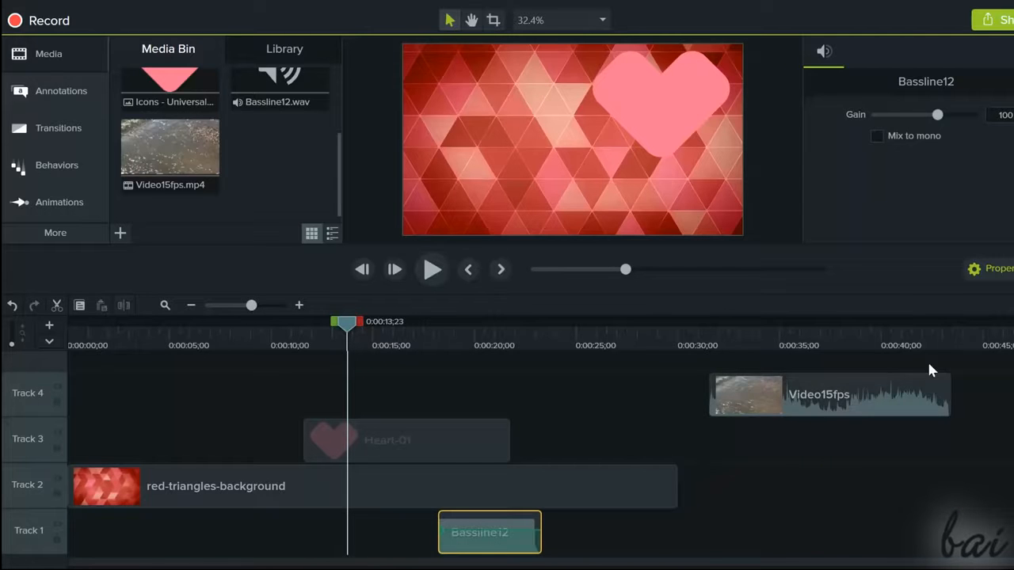
{"action": "mouse_move", "coordinate": [904, 388]}
{"action": "left_mouse_down"}
{"action": "mouse_move", "coordinate": [765, 389]}
{"action": "mouse_move", "coordinate": [790, 401]}
{"action": "mouse_move", "coordinate": [929, 394]}
{"action": "mouse_move", "coordinate": [687, 388]}
{"action": "mouse_move", "coordinate": [903, 402]}
{"action": "left_mouse_up"}
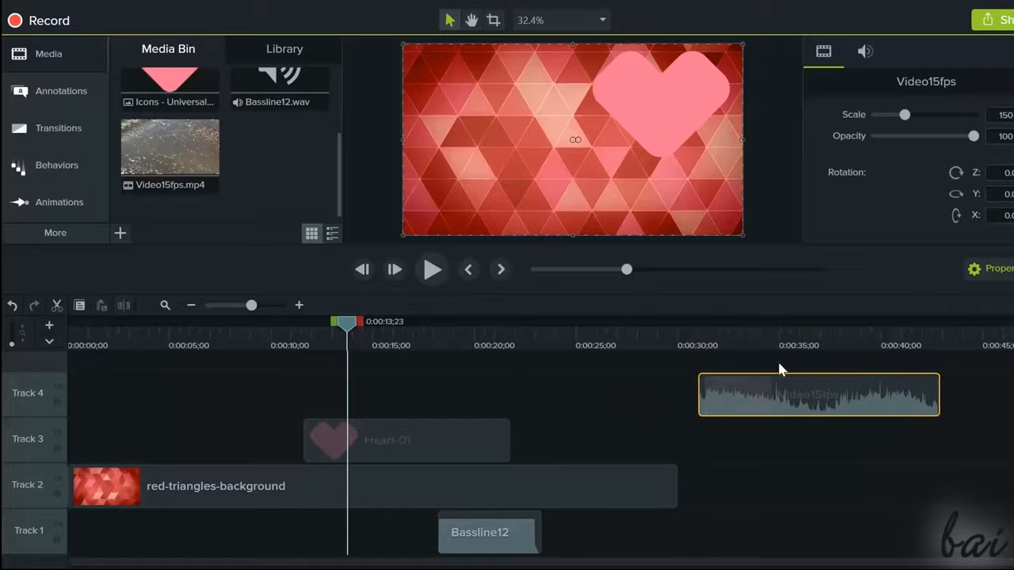
- Separate the audio and video of the Video15fps clip on Track 4
{"action": "mouse_move", "coordinate": [859, 400]}
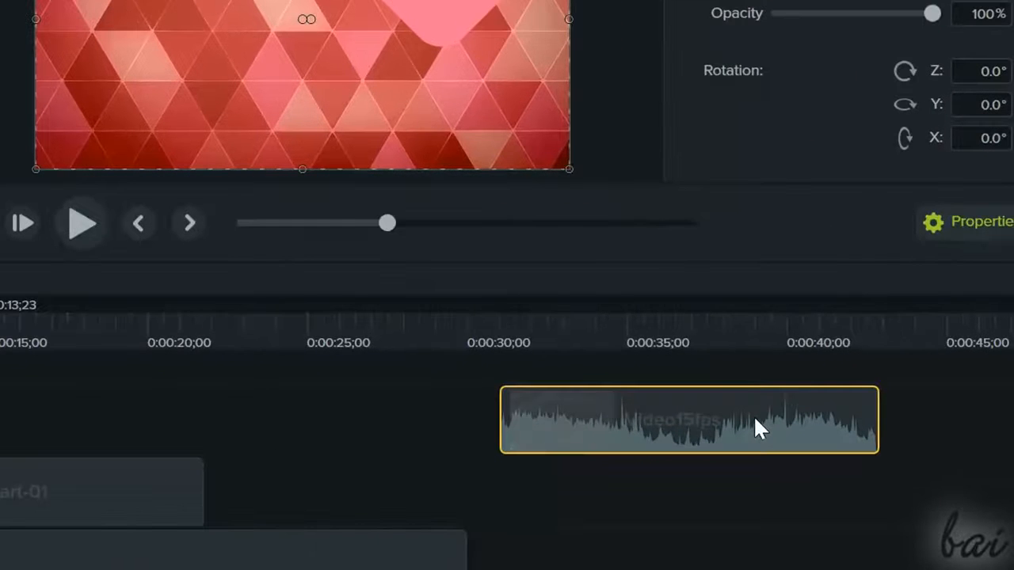
{"action": "right_click", "coordinate": [792, 411]}
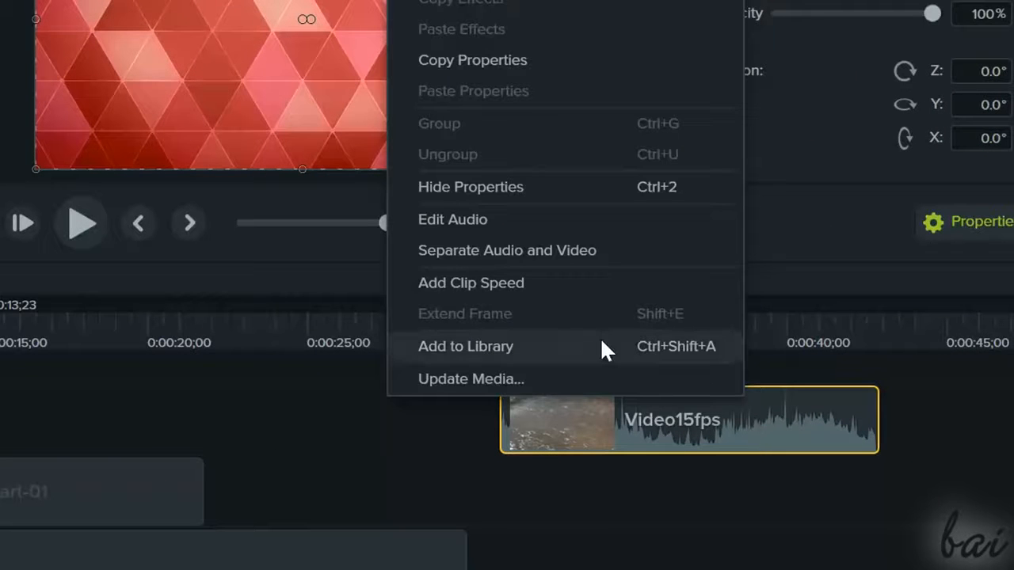
{"action": "left_click", "coordinate": [571, 247]}
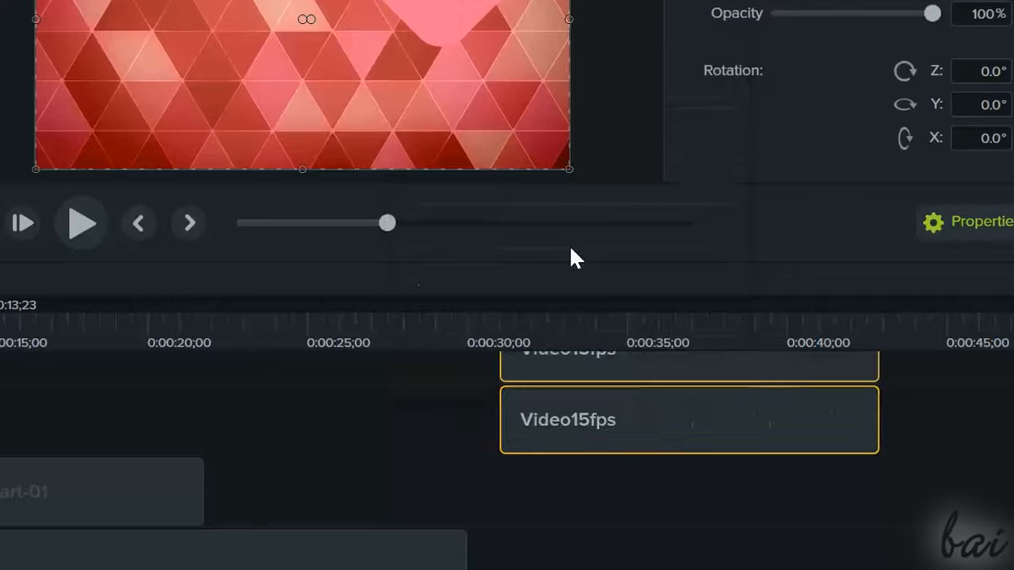
- Play the Video15fps clip up to 0:00:38;26, trim about 5 seconds off its end, and replay the timeline
{"action": "left_click", "coordinate": [82, 223]}
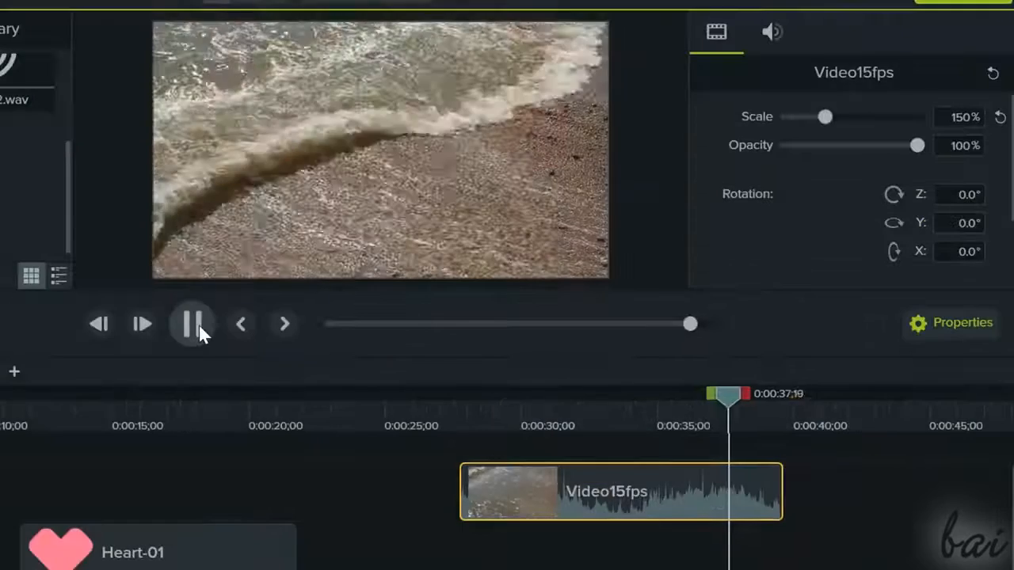
{"action": "left_click", "coordinate": [198, 333]}
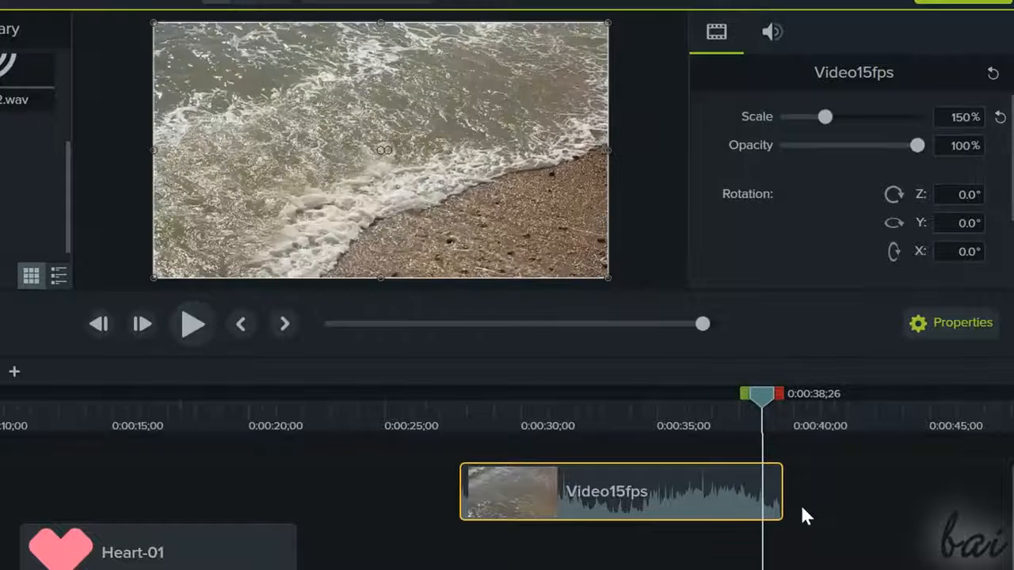
{"action": "left_click_drag", "start_coordinate": [782, 490], "coordinate": [640, 505]}
{"action": "left_click", "coordinate": [194, 329]}
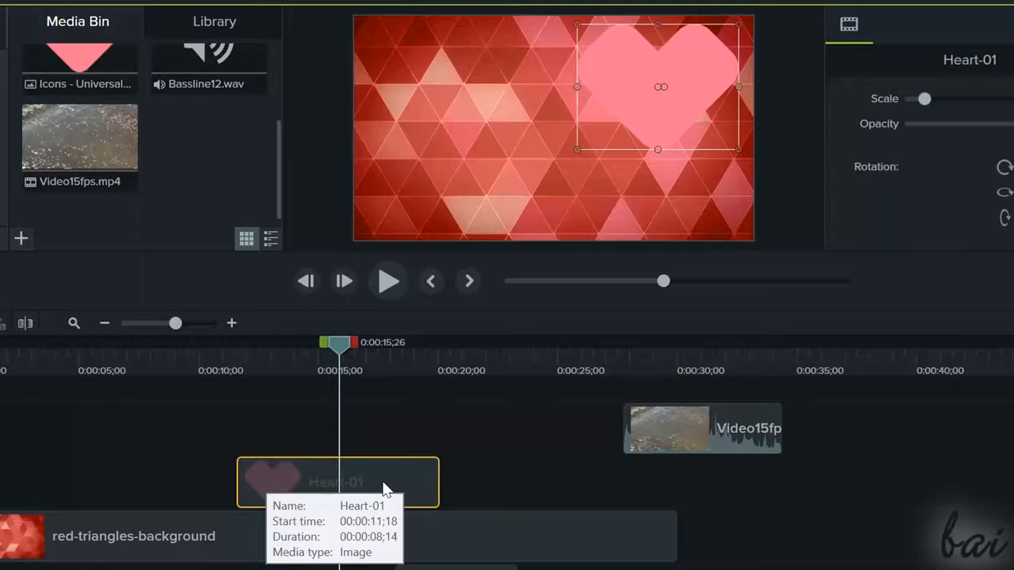
- Copy the Heart-01 clip and paste it on Track 2 after the background clip, starting at 0:00:35;29
{"action": "right_click", "coordinate": [379, 480]}
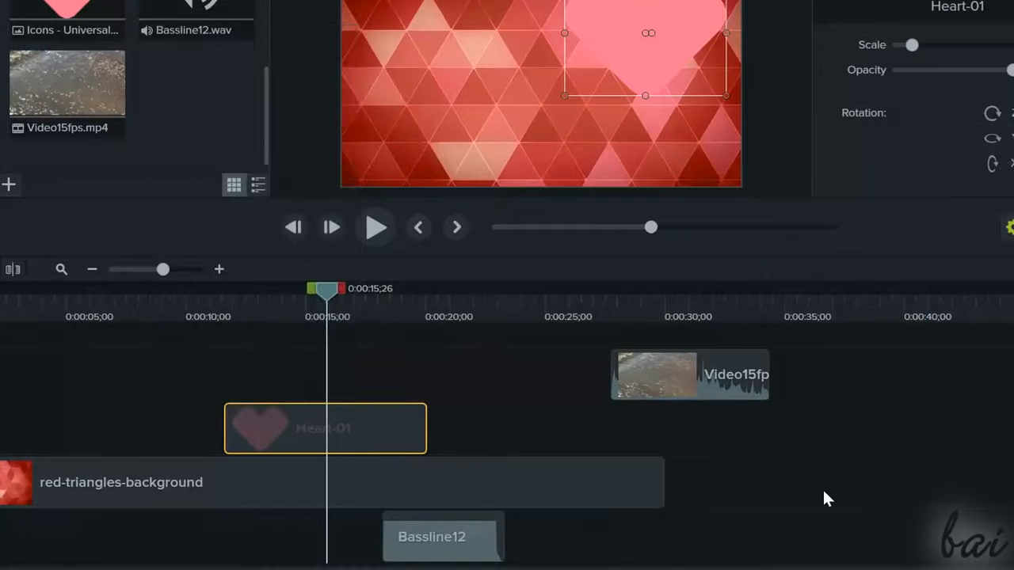
{"action": "left_click", "coordinate": [804, 486]}
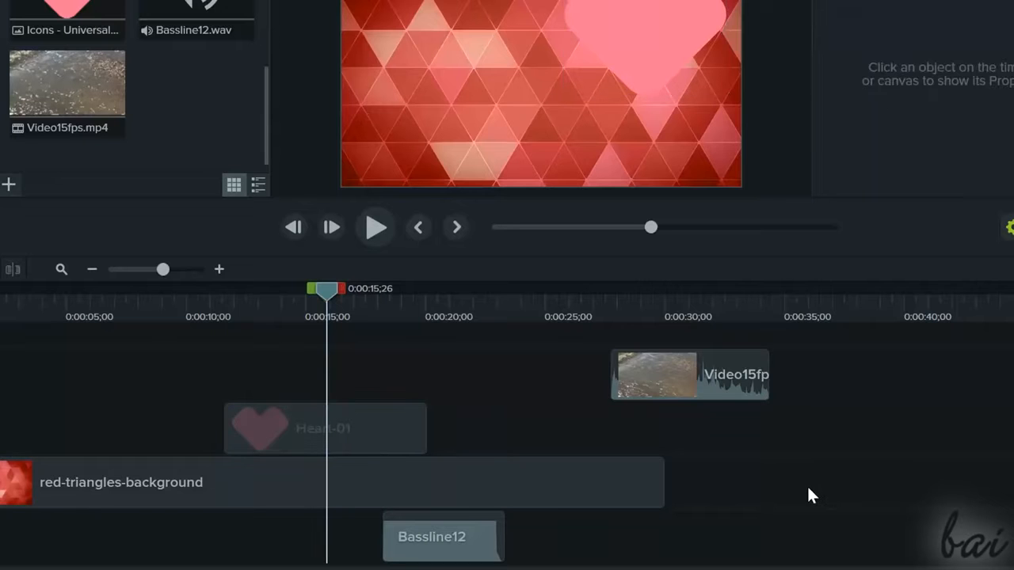
{"action": "right_click", "coordinate": [806, 484]}
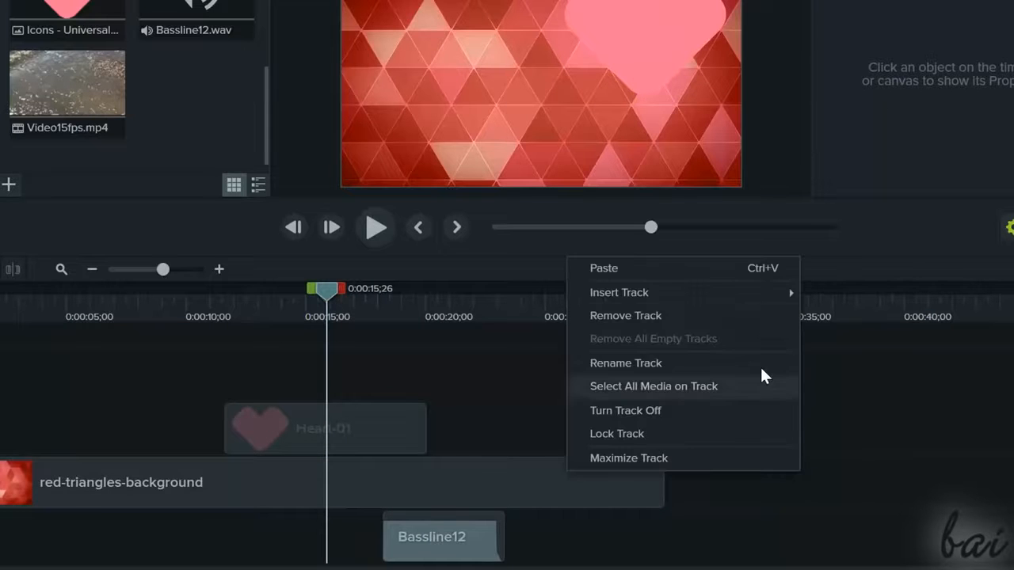
{"action": "left_click", "coordinate": [736, 267]}
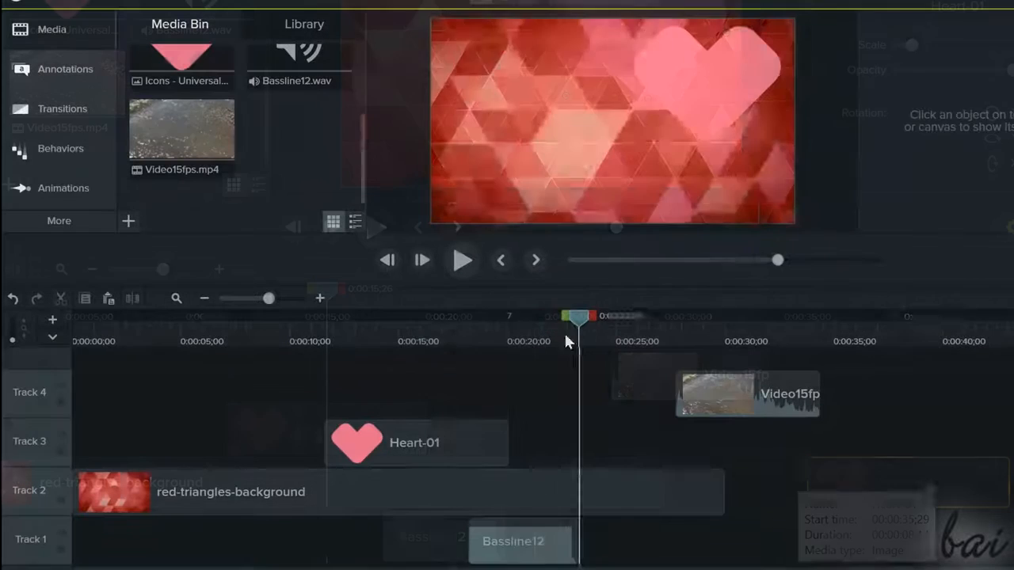
- Split the red-triangles-background clip at 0:00:14;17 and into further pieces, spacing the pieces apart along Track 2
{"action": "left_click_drag", "start_coordinate": [565, 332], "coordinate": [389, 316]}
{"action": "left_click", "coordinate": [433, 502]}
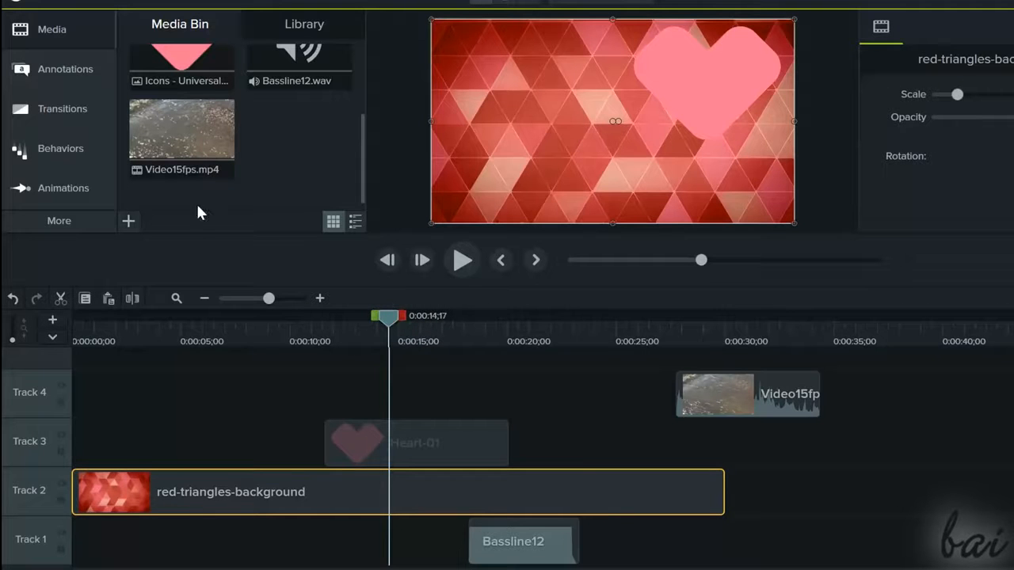
{"action": "left_click", "coordinate": [130, 303]}
{"action": "left_click_drag", "start_coordinate": [391, 501], "coordinate": [503, 482]}
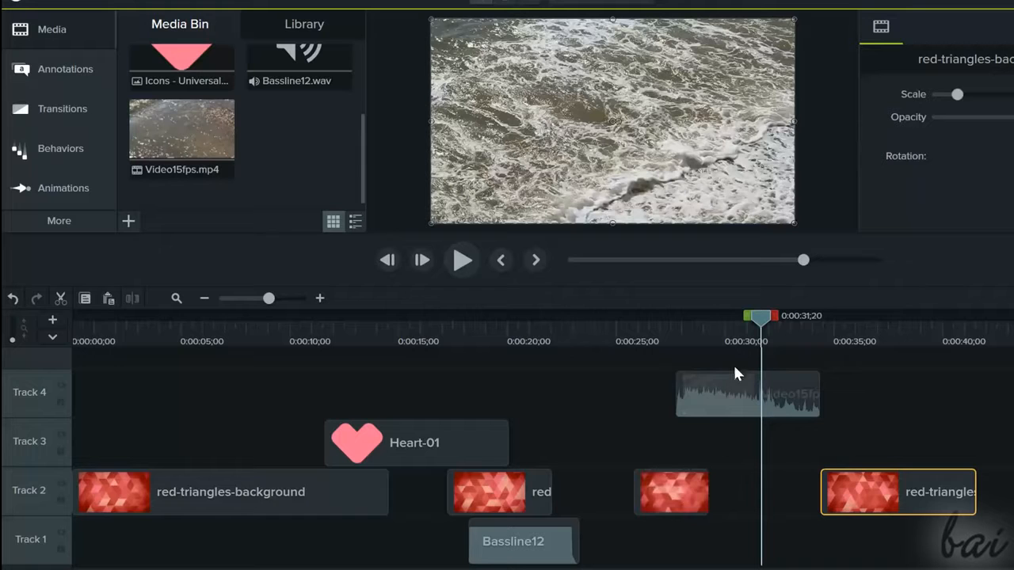
- Undo the moves and splits of the red-triangles-background clip until it is whole, and redo its first split
{"action": "left_click", "coordinate": [9, 309]}
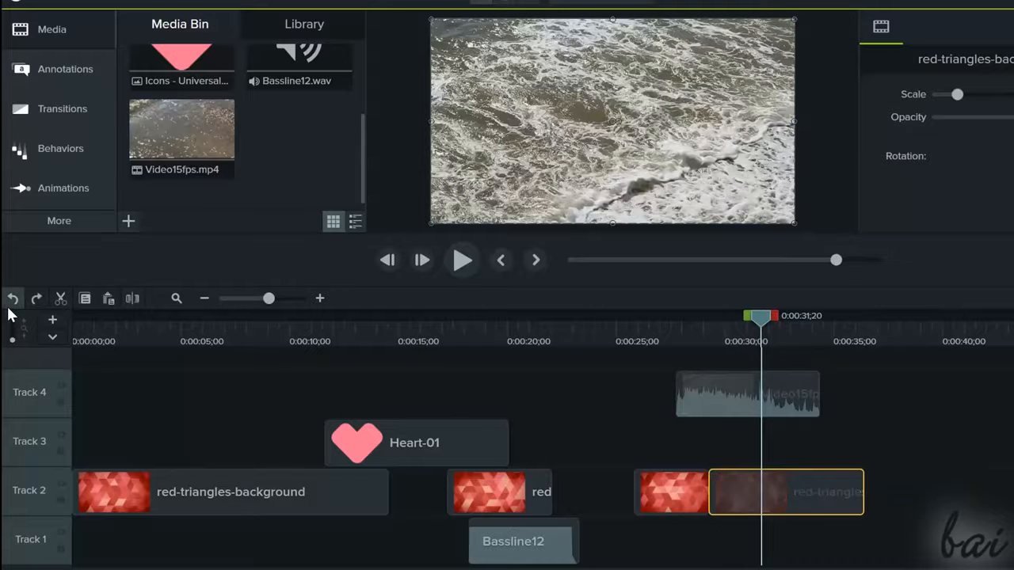
{"action": "left_click", "coordinate": [10, 309]}
{"action": "left_click", "coordinate": [10, 308]}
{"action": "left_click", "coordinate": [10, 309]}
{"action": "left_click", "coordinate": [9, 308]}
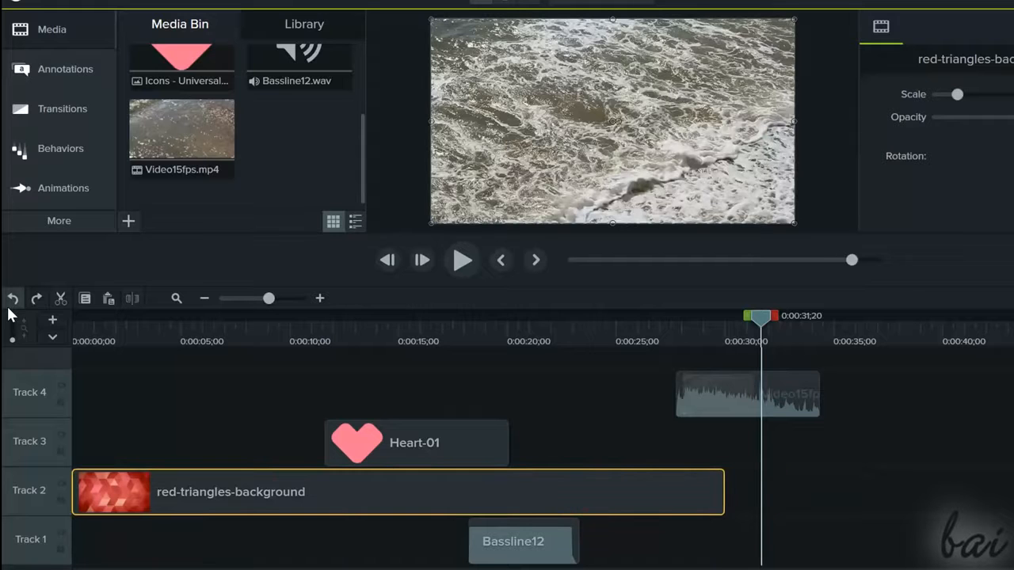
{"action": "left_click", "coordinate": [36, 299]}
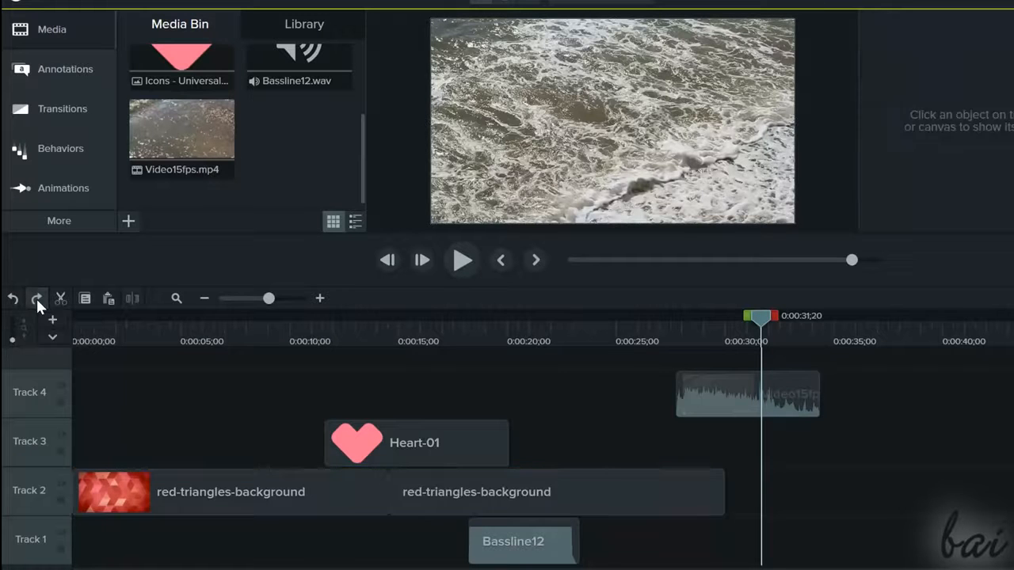
- Redo the undone splits and moves of the red-triangles-background clip
{"action": "left_click", "coordinate": [36, 299]}
{"action": "left_click", "coordinate": [36, 299]}
{"action": "left_click", "coordinate": [36, 298]}
{"action": "left_click", "coordinate": [36, 299]}
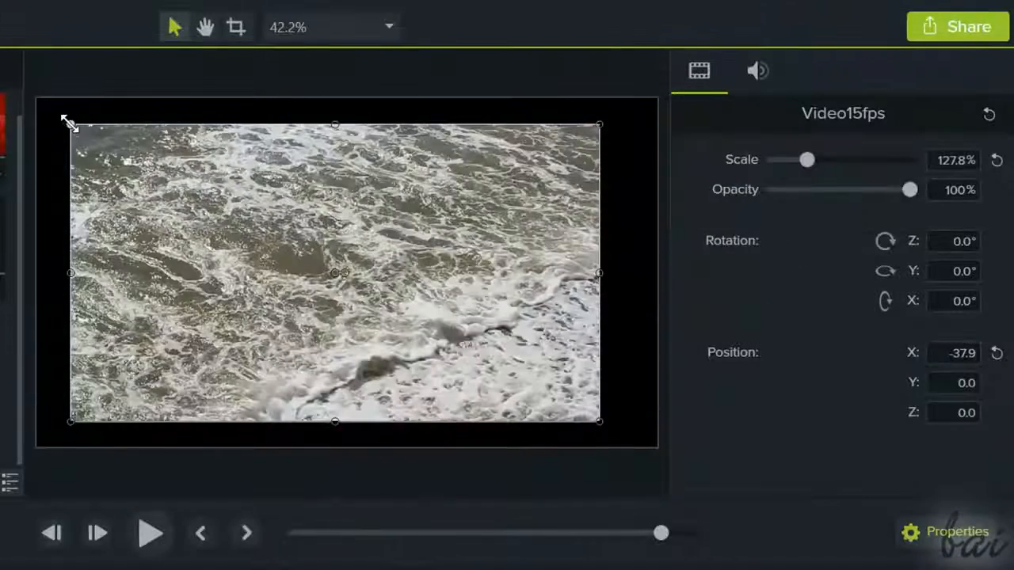
- Scale the Video15fps clip down from its corner on the canvas and show its properties
{"action": "left_click_drag", "start_coordinate": [68, 124], "coordinate": [126, 170]}
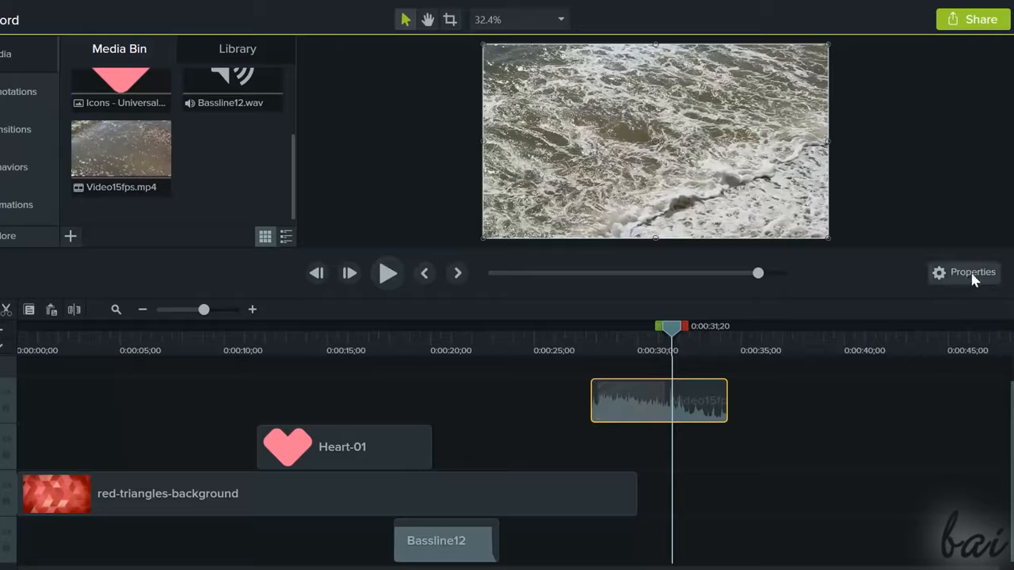
{"action": "left_click", "coordinate": [972, 273]}
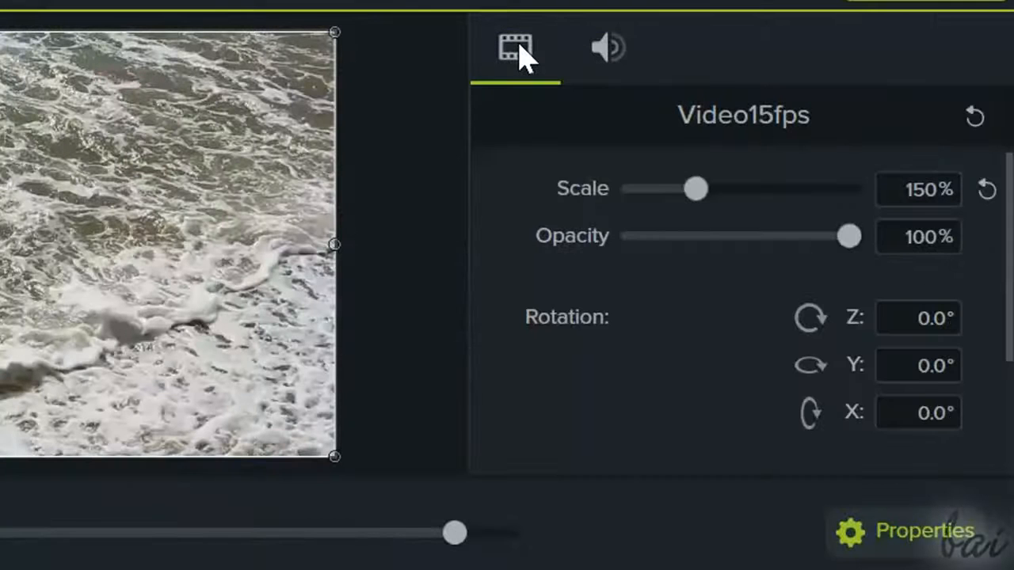
- Examine and compare the visual and audio properties available for the Video15fps clip
{"action": "left_click", "coordinate": [604, 46]}
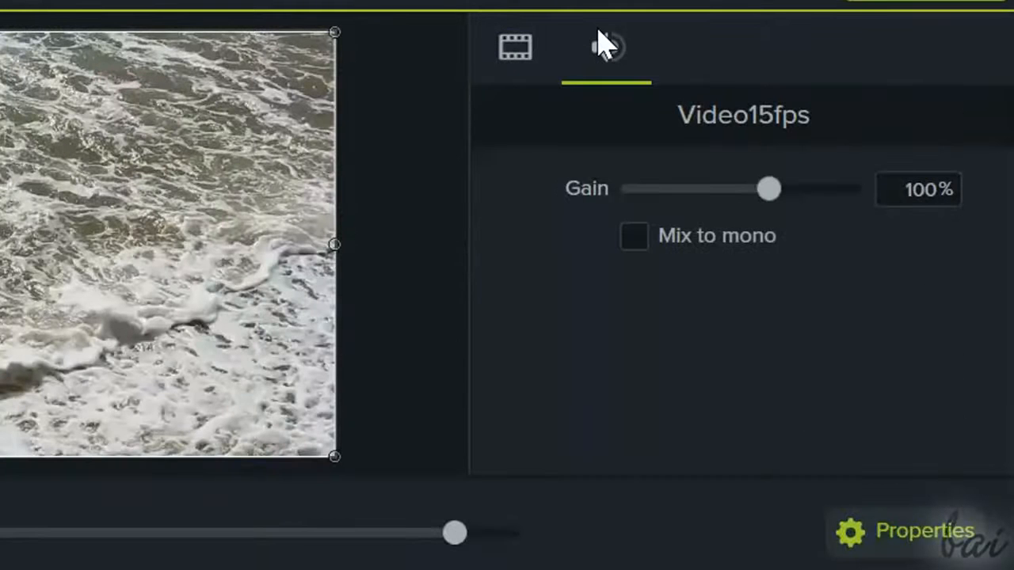
{"action": "left_click", "coordinate": [517, 52]}
{"action": "left_click", "coordinate": [608, 57]}
{"action": "left_click", "coordinate": [544, 47]}
{"action": "left_click", "coordinate": [622, 57]}
{"action": "left_click", "coordinate": [509, 54]}
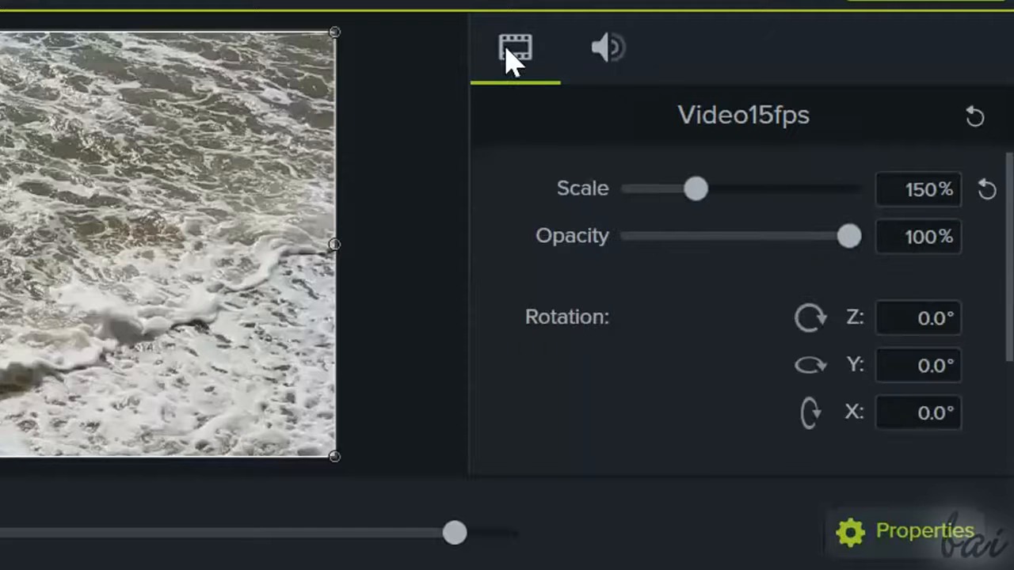
{"action": "left_click", "coordinate": [610, 57]}
{"action": "left_click", "coordinate": [510, 54]}
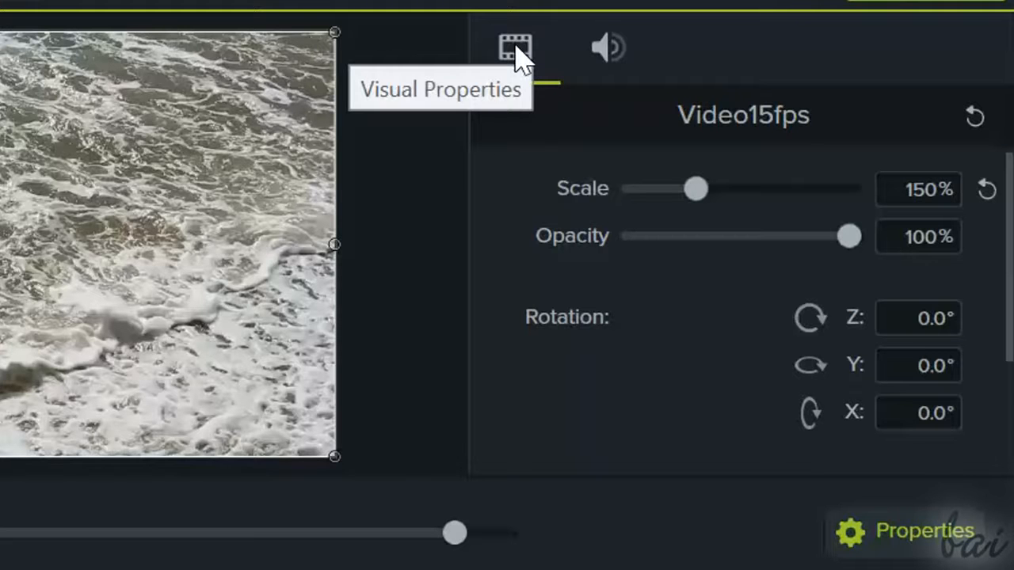
{"action": "left_click", "coordinate": [608, 49]}
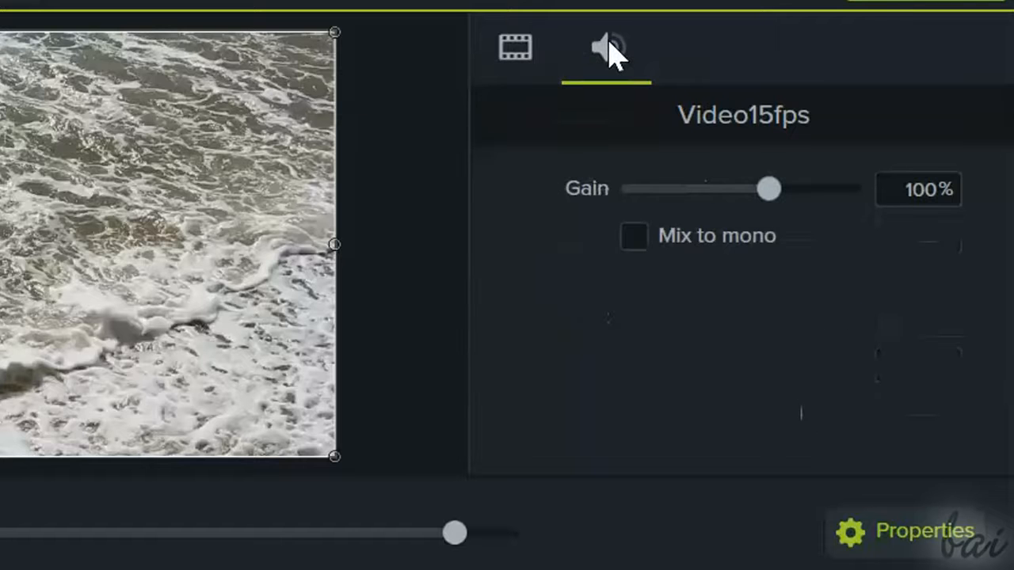
{"action": "left_click", "coordinate": [507, 46]}
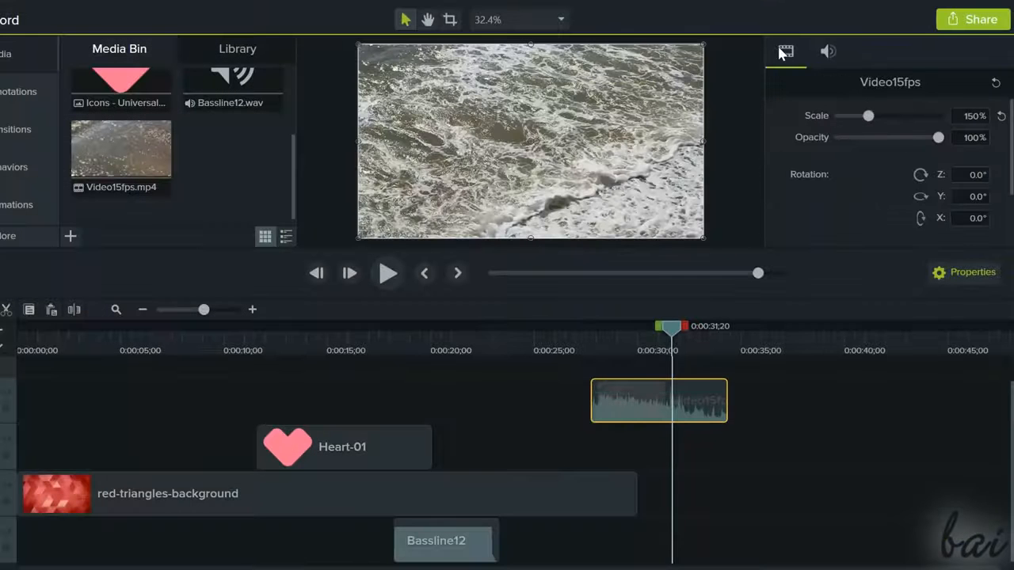
{"action": "left_click", "coordinate": [823, 55]}
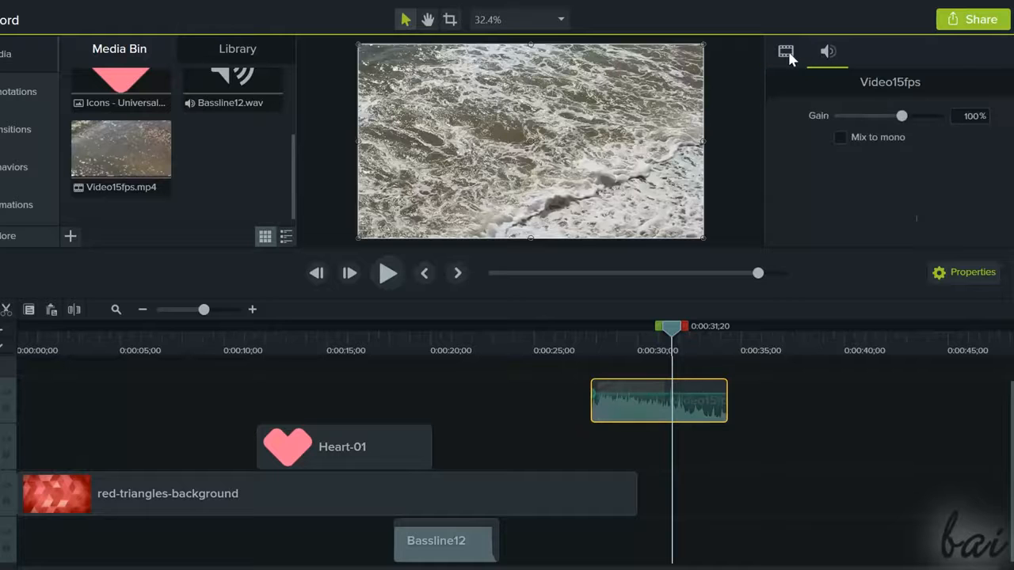
{"action": "left_click", "coordinate": [786, 52]}
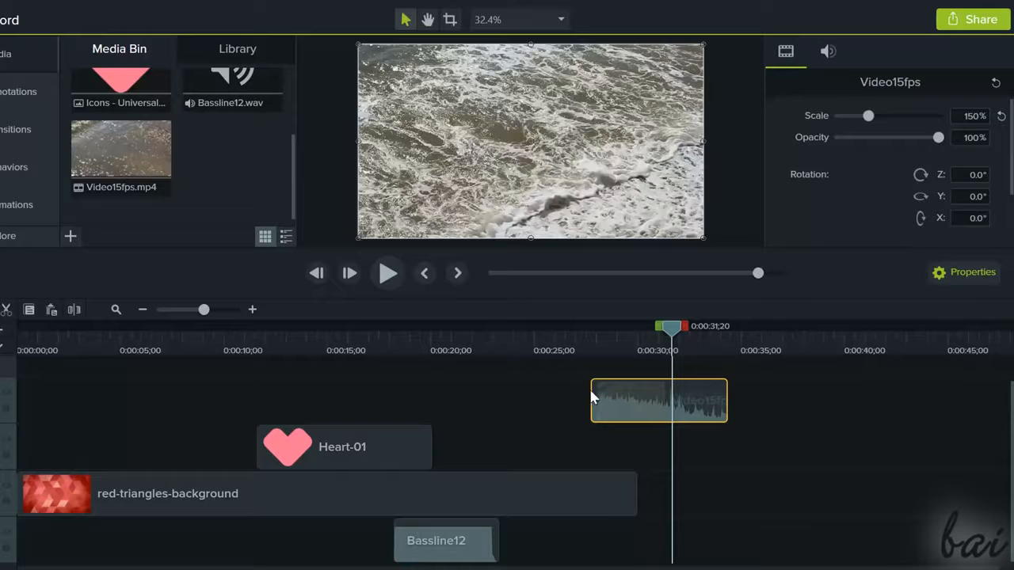
{"action": "left_click", "coordinate": [368, 453]}
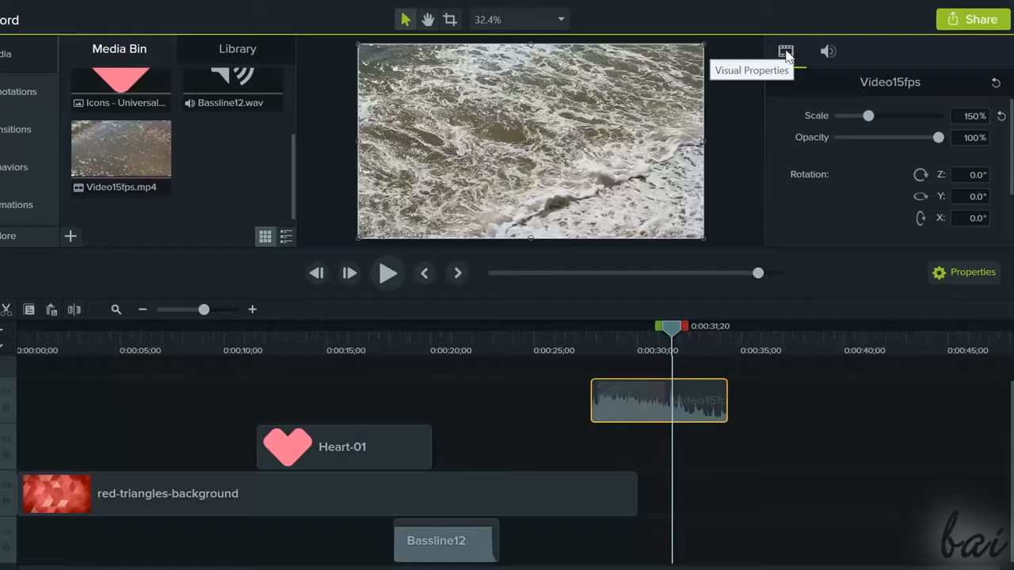
{"action": "left_click", "coordinate": [828, 51]}
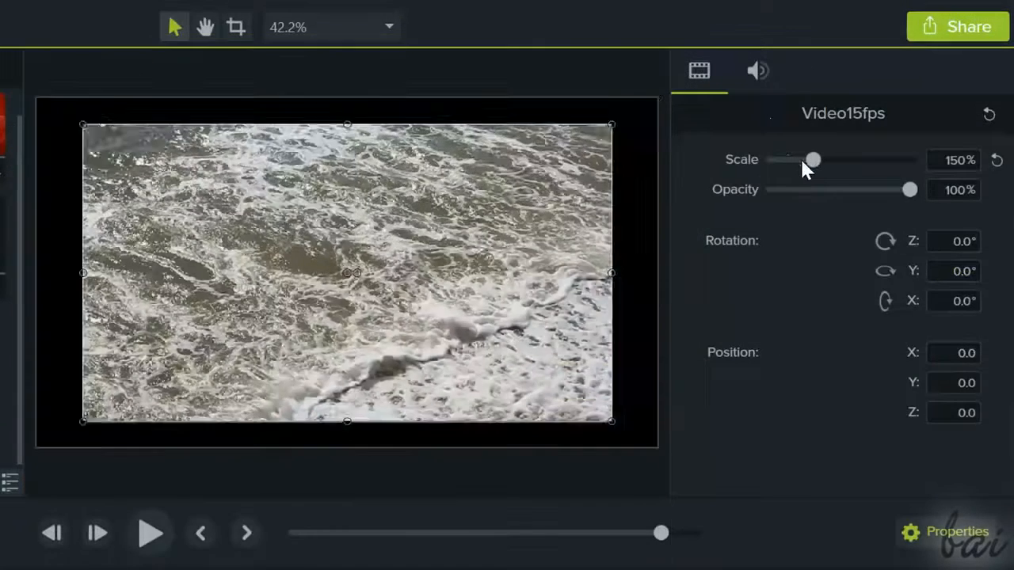
- Set the Video15fps clip's scale to 127.8% and try out its opacity setting, ending at 100%
{"action": "mouse_move", "coordinate": [803, 166]}
{"action": "left_mouse_down"}
{"action": "mouse_move", "coordinate": [792, 169]}
{"action": "mouse_move", "coordinate": [812, 168]}
{"action": "mouse_move", "coordinate": [810, 158]}
{"action": "mouse_move", "coordinate": [786, 160]}
{"action": "mouse_move", "coordinate": [804, 165]}
{"action": "left_mouse_up"}
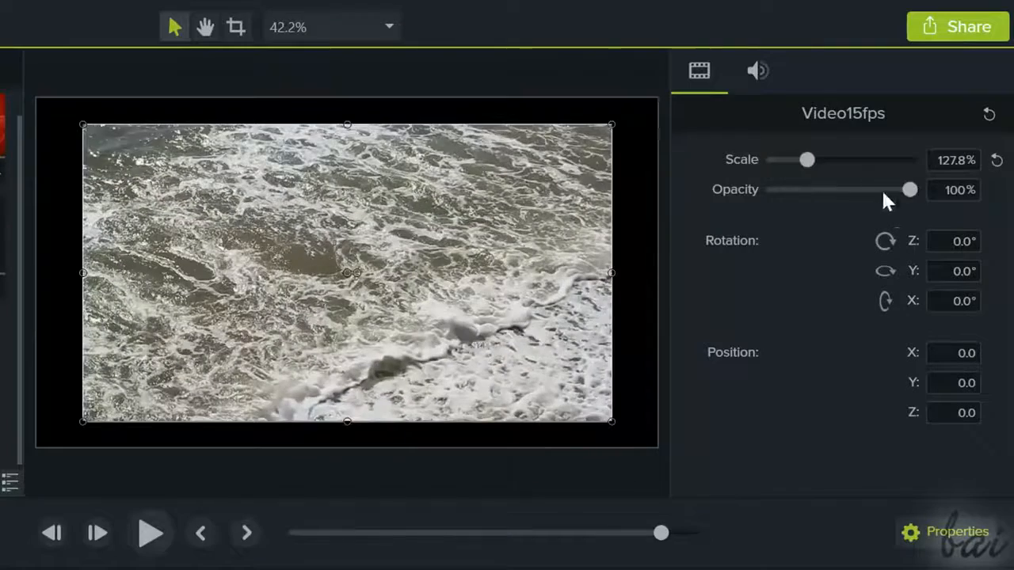
{"action": "left_click_drag", "start_coordinate": [903, 191], "coordinate": [939, 198]}
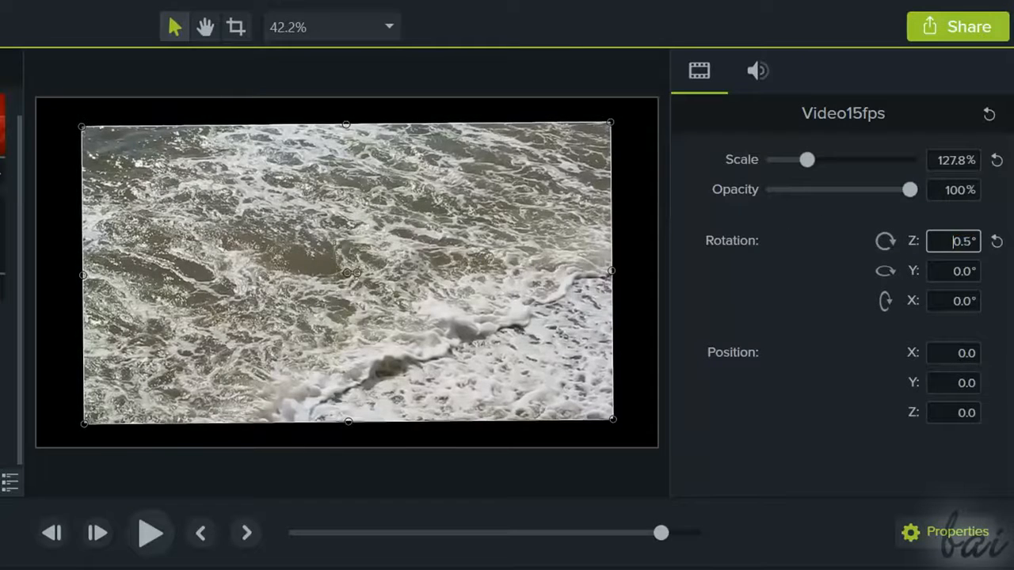
- Rotate the Video15fps clip about the Z axis in small increments through its rotation value
{"action": "key", "text": "Up"}
{"action": "key", "text": "Up"}
{"action": "key", "text": "Up"}
{"action": "key", "text": "Up"}
{"action": "key", "text": "Up"}
{"action": "key", "text": "Up"}
{"action": "key", "text": "Up"}
{"action": "key", "text": "Up"}
{"action": "key", "text": "Up"}
{"action": "key", "text": "Up"}
{"action": "key", "text": "Up"}
{"action": "key", "text": "Up"}
{"action": "key", "text": "Up"}
{"action": "key", "text": "Up"}
{"action": "key", "text": "Up"}
{"action": "key", "text": "Up"}
{"action": "key", "text": "Up"}
{"action": "key", "text": "Up"}
{"action": "key", "text": "Up"}
{"action": "key", "text": "Up"}
- Shift the Video15fps clip's X position to 3.5 and reset that position
{"action": "left_click_drag", "start_coordinate": [956, 354], "coordinate": [993, 360]}
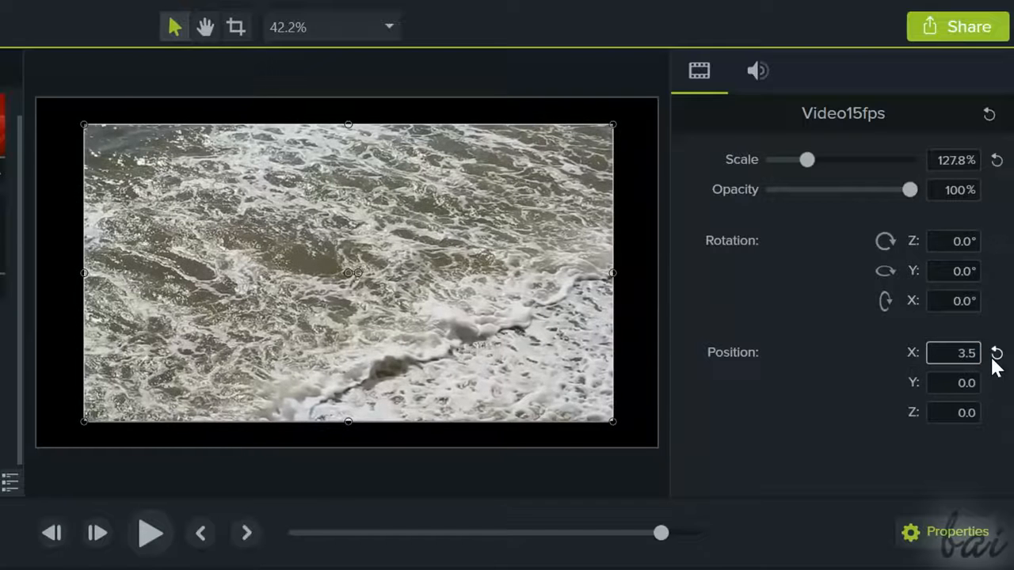
{"action": "left_click", "coordinate": [996, 355]}
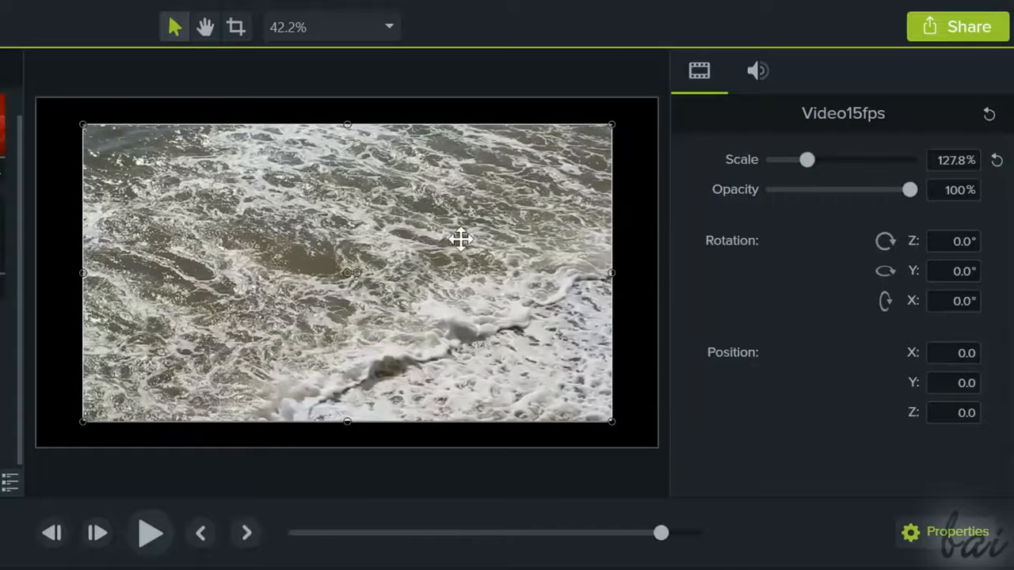
- Move the Video15fps clip directly on the canvas to about X -37.9 and try resizing it from its side edge
{"action": "left_click_drag", "start_coordinate": [364, 266], "coordinate": [333, 270]}
{"action": "left_click_drag", "start_coordinate": [69, 271], "coordinate": [90, 274]}
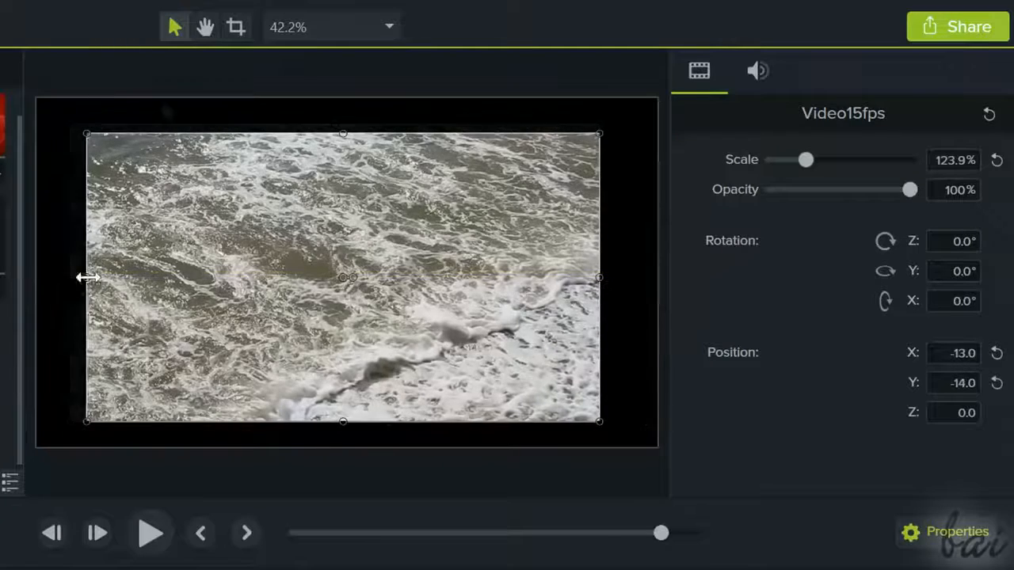
{"action": "left_click_drag", "start_coordinate": [143, 258], "coordinate": [69, 241]}
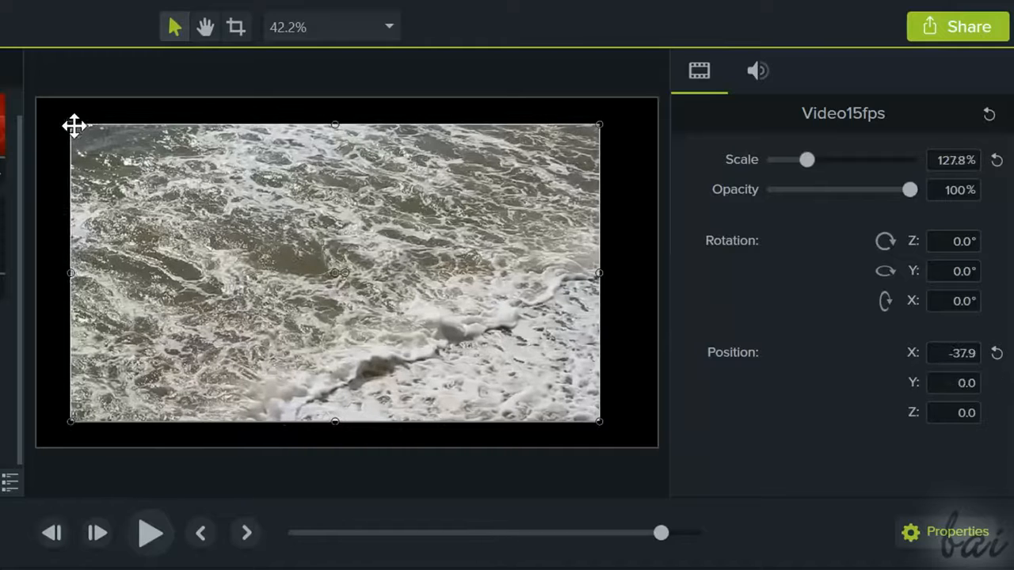
- Resize the Video15fps clip from its corner to 123.9% and rotate it on the canvas to about -8.6° around Z
{"action": "left_click_drag", "start_coordinate": [68, 123], "coordinate": [298, 231]}
{"action": "left_click_drag", "start_coordinate": [124, 153], "coordinate": [87, 129]}
{"action": "left_click_drag", "start_coordinate": [354, 275], "coordinate": [442, 235]}
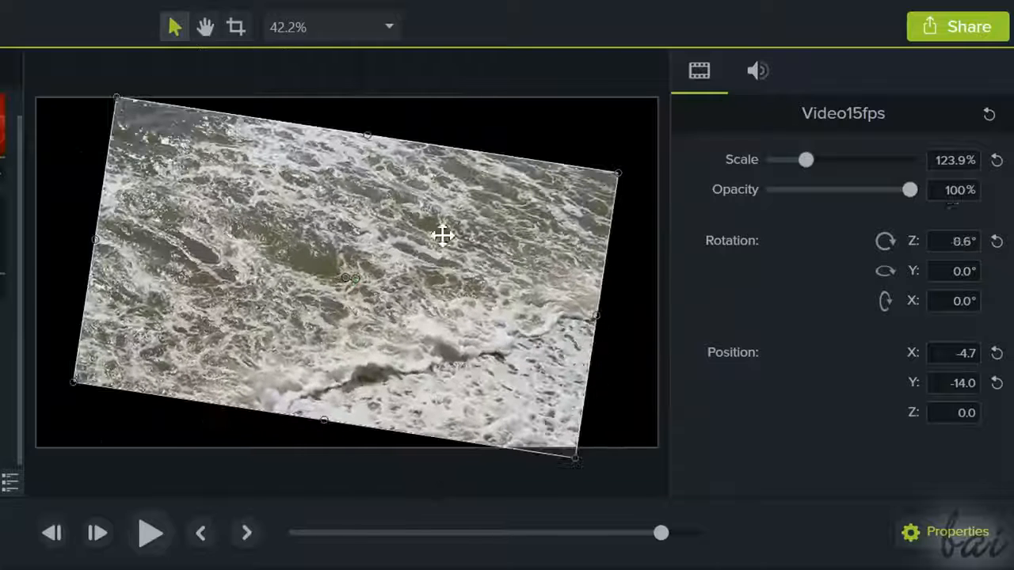
- Reset the Video15fps clip's scale, Z rotation, and X and Y positions to their defaults
{"action": "left_click", "coordinate": [998, 160]}
{"action": "left_click", "coordinate": [998, 244]}
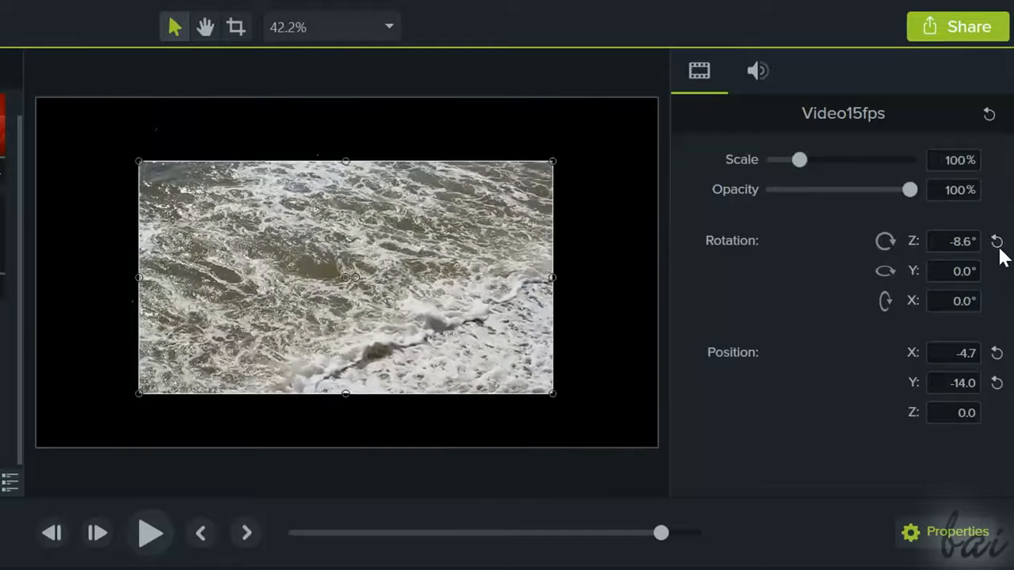
{"action": "left_click", "coordinate": [997, 353]}
{"action": "left_click", "coordinate": [996, 383]}
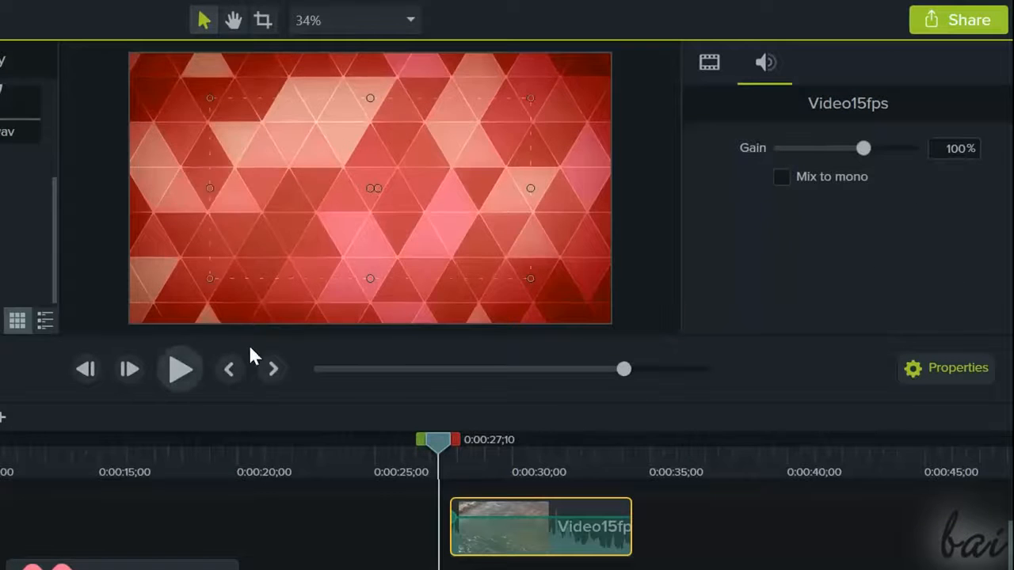
- Play the Video15fps clip from 0:00:27;10 and adjust its audio gain and the volume line on the timeline
{"action": "key", "text": "space"}
{"action": "left_click_drag", "start_coordinate": [812, 151], "coordinate": [896, 155]}
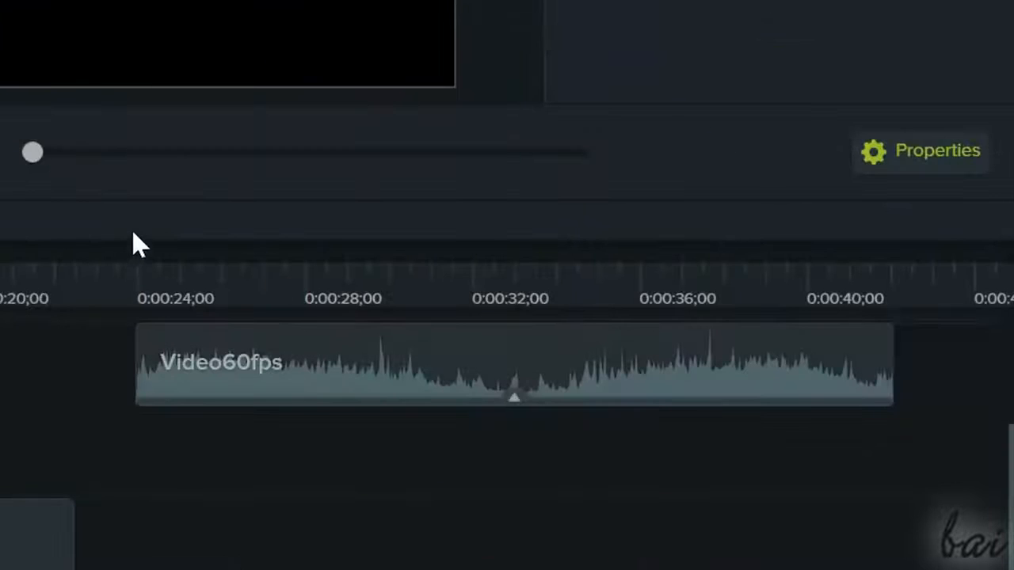
{"action": "left_click", "coordinate": [384, 362]}
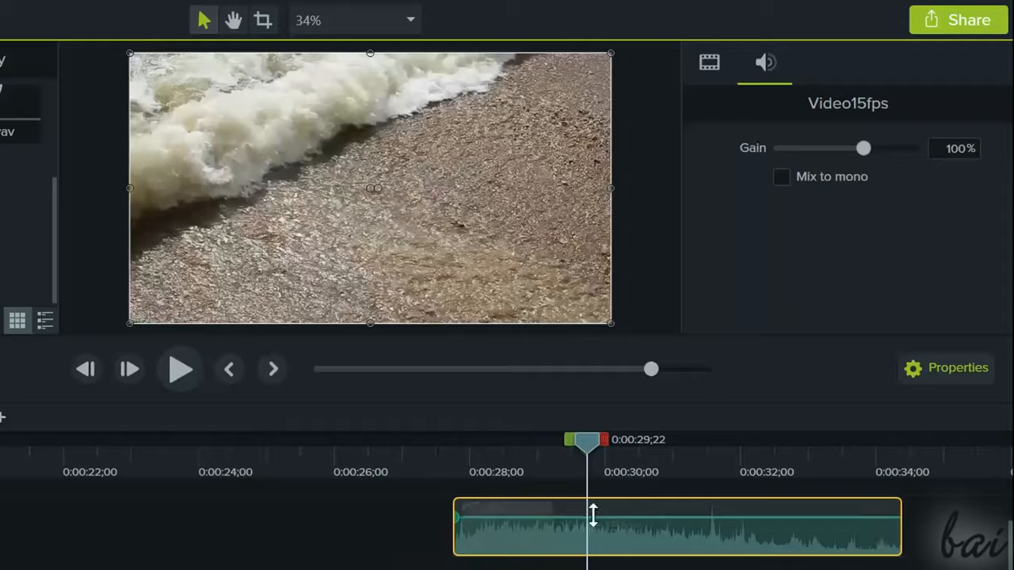
{"action": "mouse_move", "coordinate": [617, 519]}
{"action": "left_mouse_down"}
{"action": "mouse_move", "coordinate": [618, 543]}
{"action": "mouse_move", "coordinate": [623, 505]}
{"action": "left_mouse_up"}
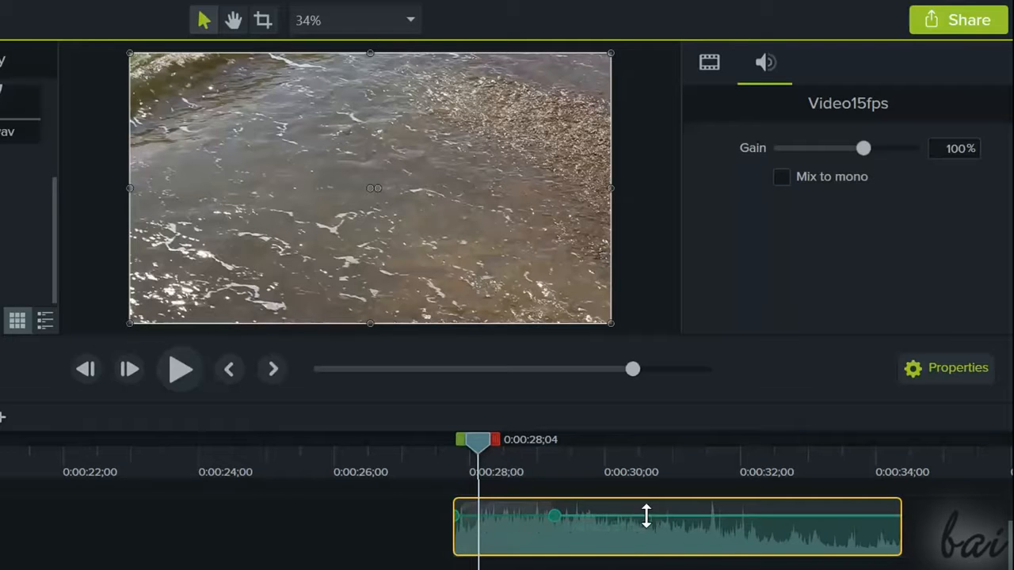
- Add audio points to the Video15fps clip, lower those at its start and near 0:00:29, and play the clip
{"action": "left_click", "coordinate": [454, 524]}
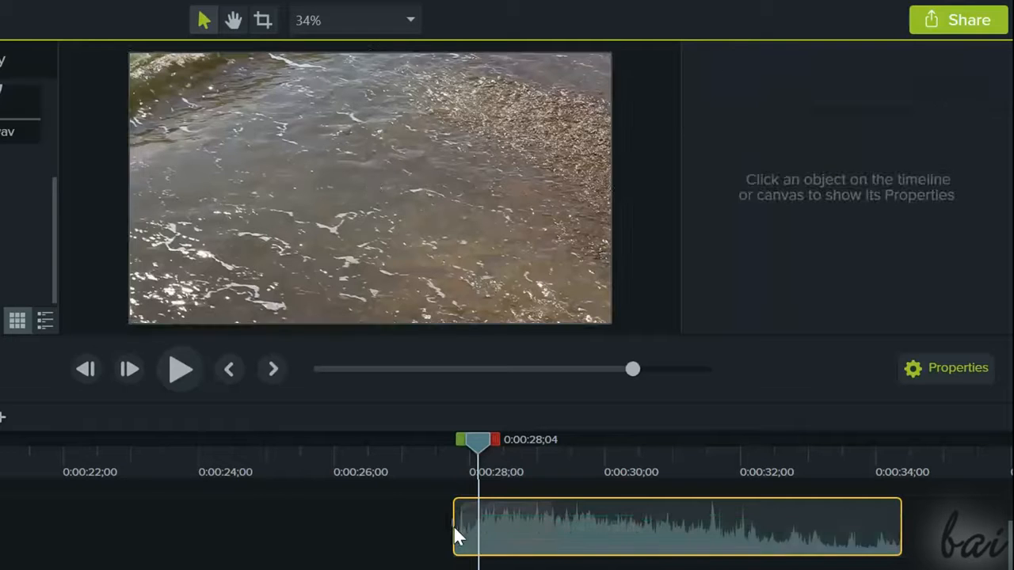
{"action": "left_click", "coordinate": [457, 523]}
{"action": "left_click_drag", "start_coordinate": [457, 523], "coordinate": [475, 541]}
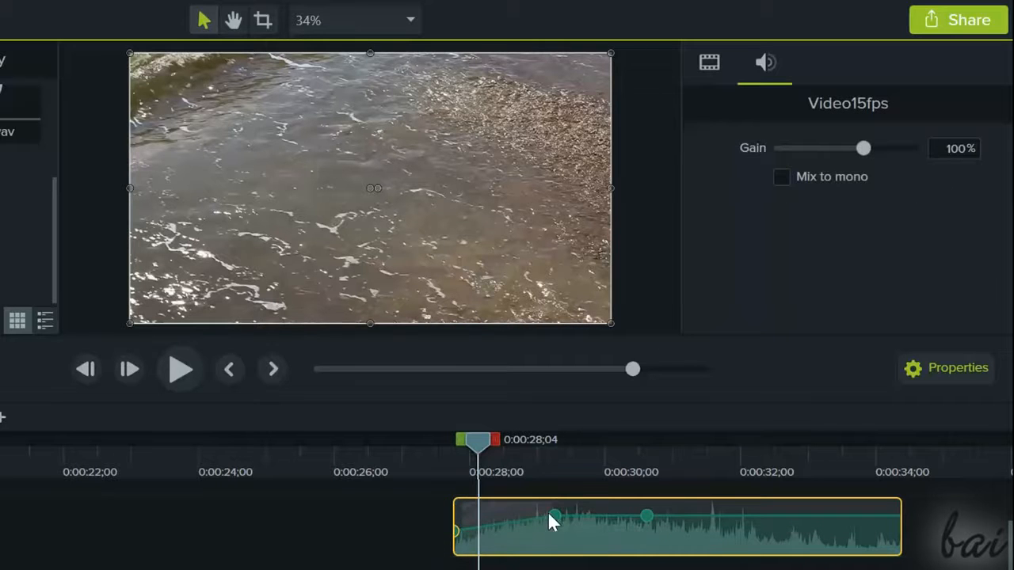
{"action": "left_click_drag", "start_coordinate": [602, 516], "coordinate": [573, 552]}
{"action": "left_click", "coordinate": [177, 373]}
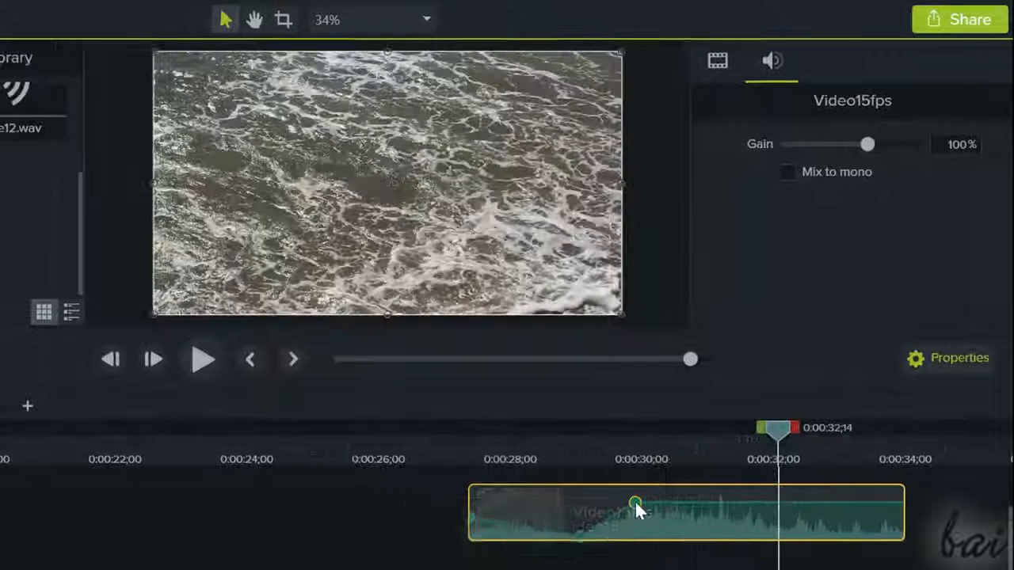
- Delete the audio point near 0:00:30 on the Video15fps clip and return the playhead to the clip's start
{"action": "right_click", "coordinate": [635, 501]}
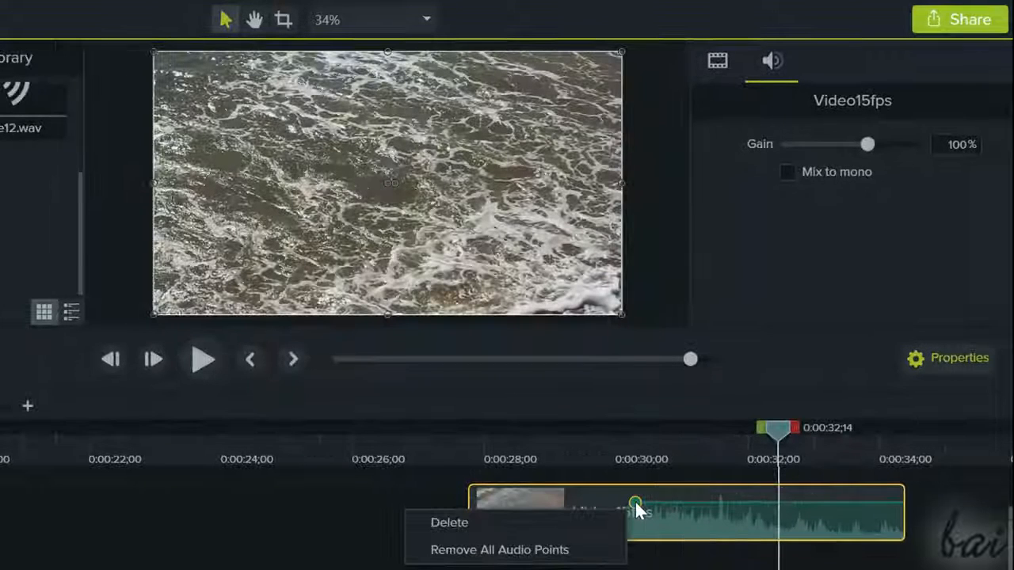
{"action": "left_click", "coordinate": [586, 523]}
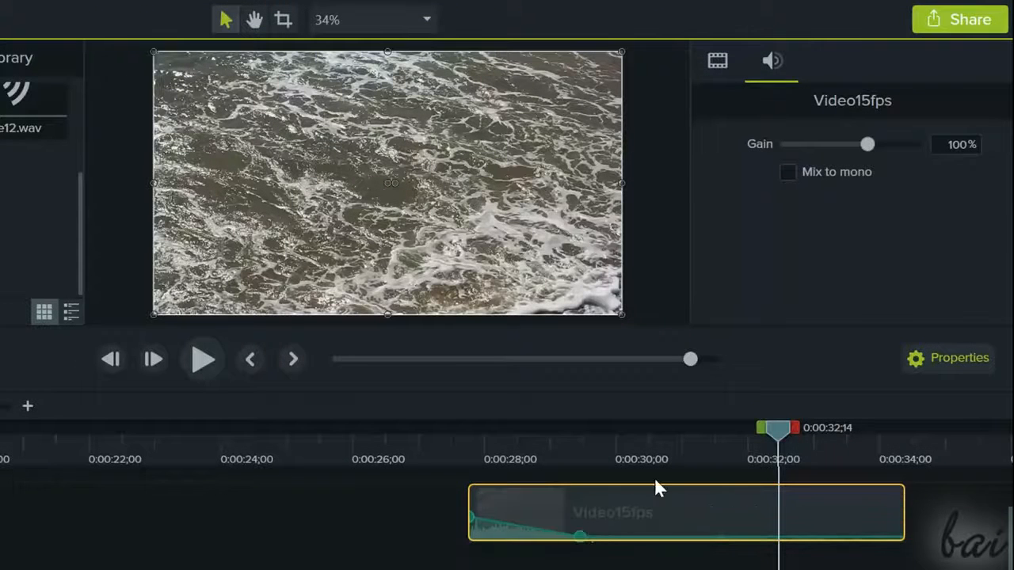
{"action": "left_click_drag", "start_coordinate": [780, 428], "coordinate": [460, 426]}
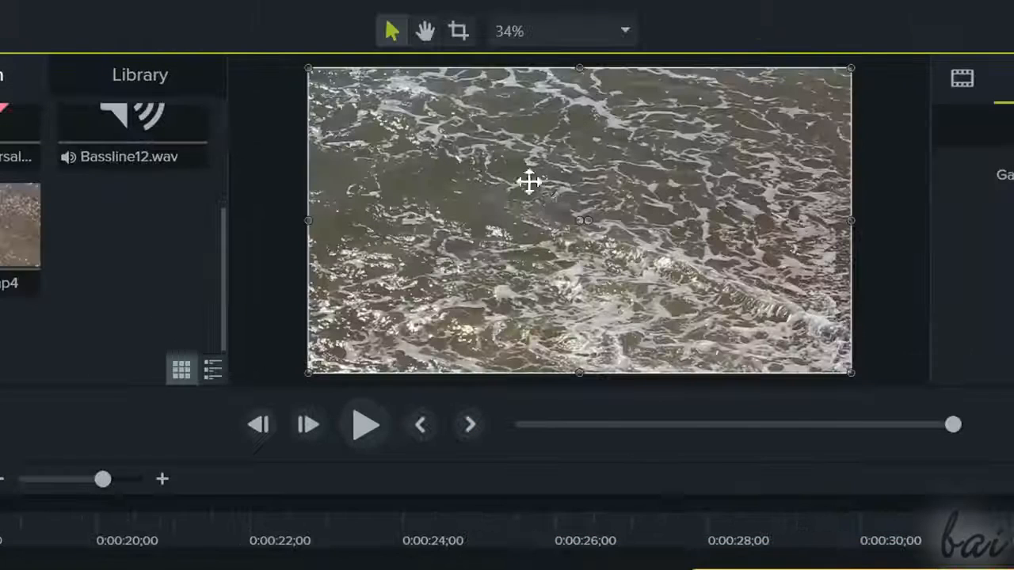
- Crop the Video15fps clip on the canvas from its upper-left corner
{"action": "left_click", "coordinate": [459, 31]}
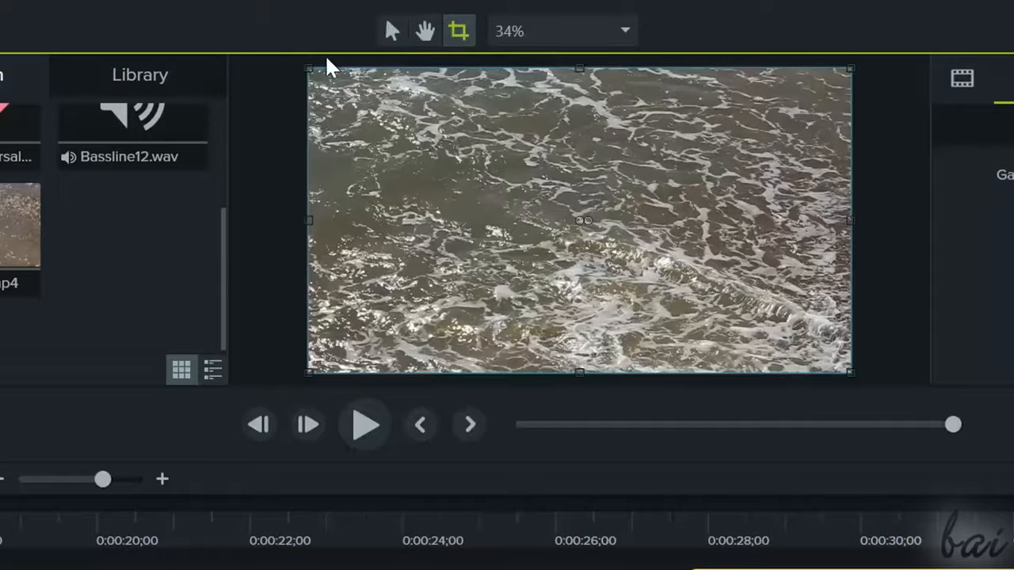
{"action": "left_click_drag", "start_coordinate": [309, 69], "coordinate": [306, 90]}
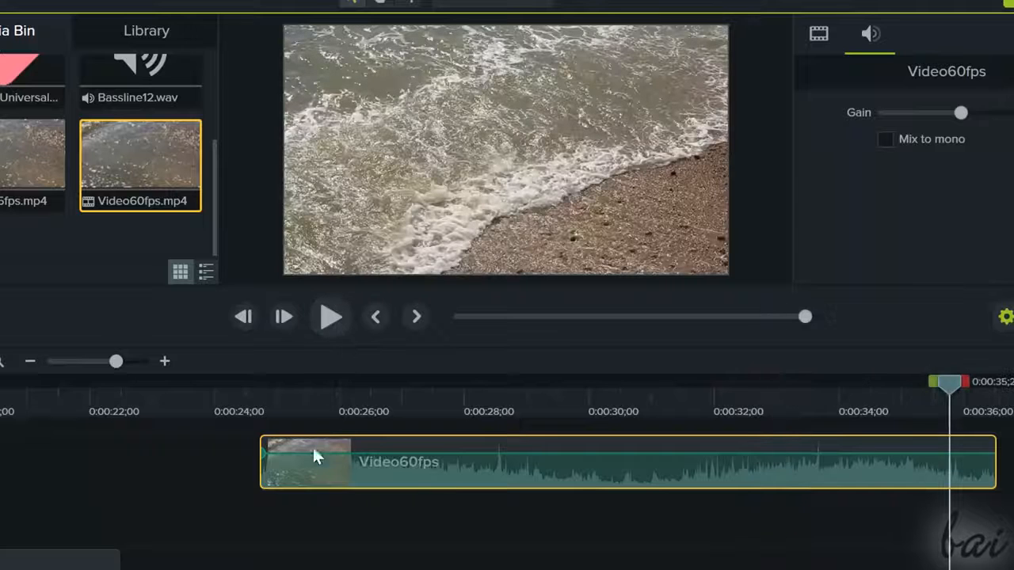
- Add Clip Speed to the Video60fps clip, shorten it from its start to a speed of 2.02x, and play it
{"action": "right_click", "coordinate": [326, 474]}
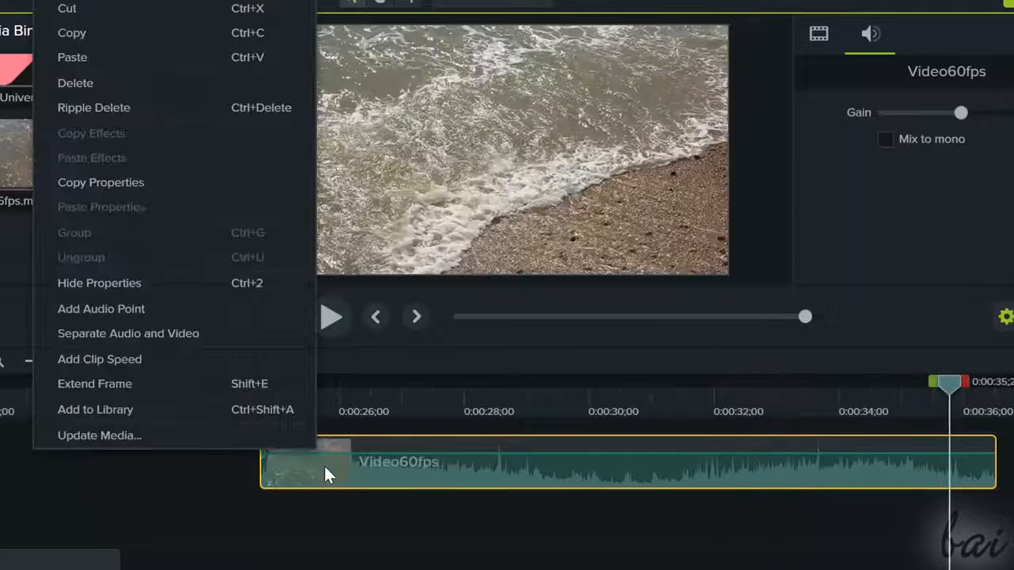
{"action": "left_click", "coordinate": [145, 361]}
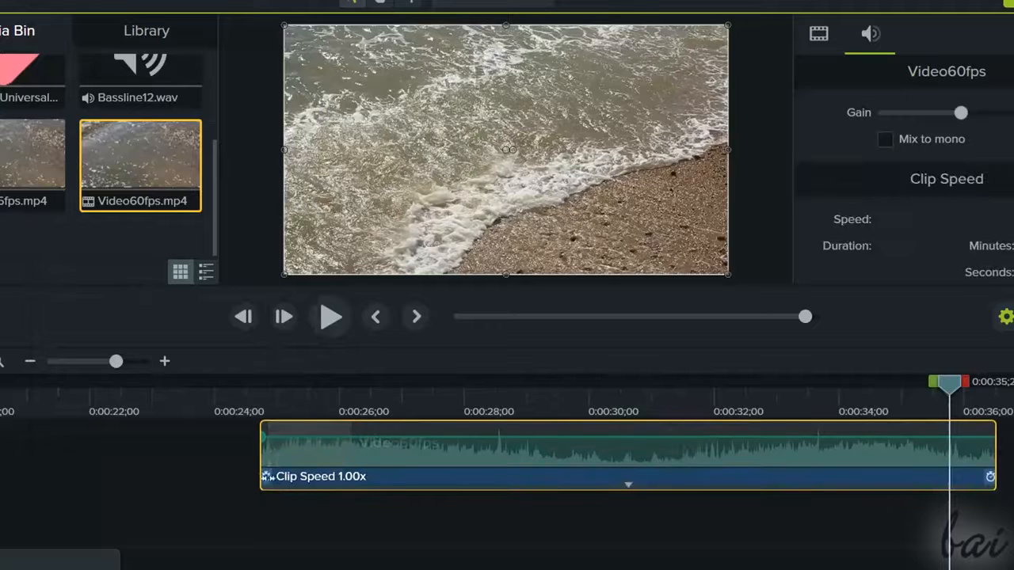
{"action": "left_click_drag", "start_coordinate": [265, 476], "coordinate": [657, 495]}
{"action": "left_click", "coordinate": [340, 312]}
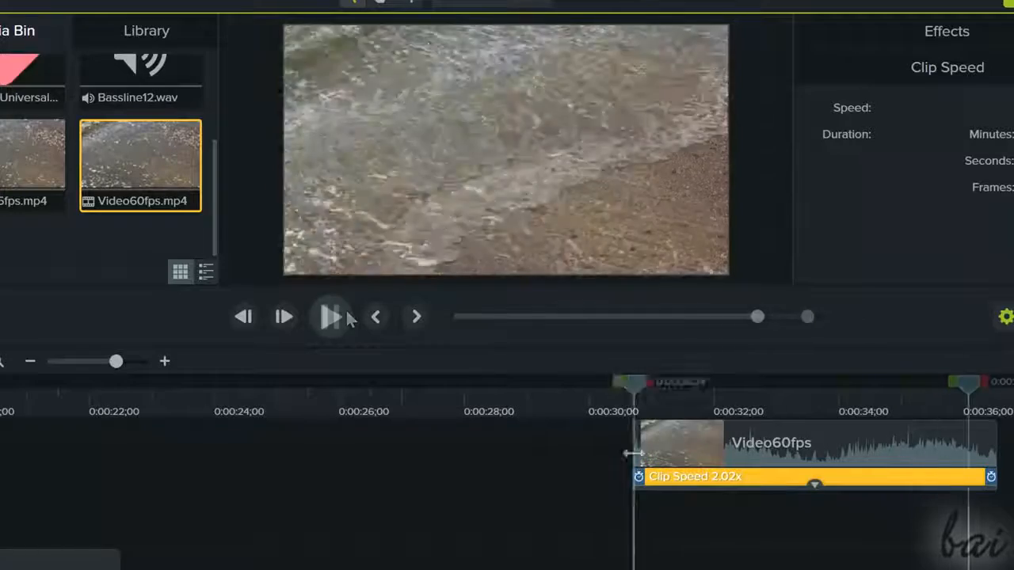
- Stretch the Video60fps clip from its start to a clip speed of 0.65x and play it
{"action": "left_click_drag", "start_coordinate": [636, 478], "coordinate": [181, 475]}
{"action": "key", "text": "space"}
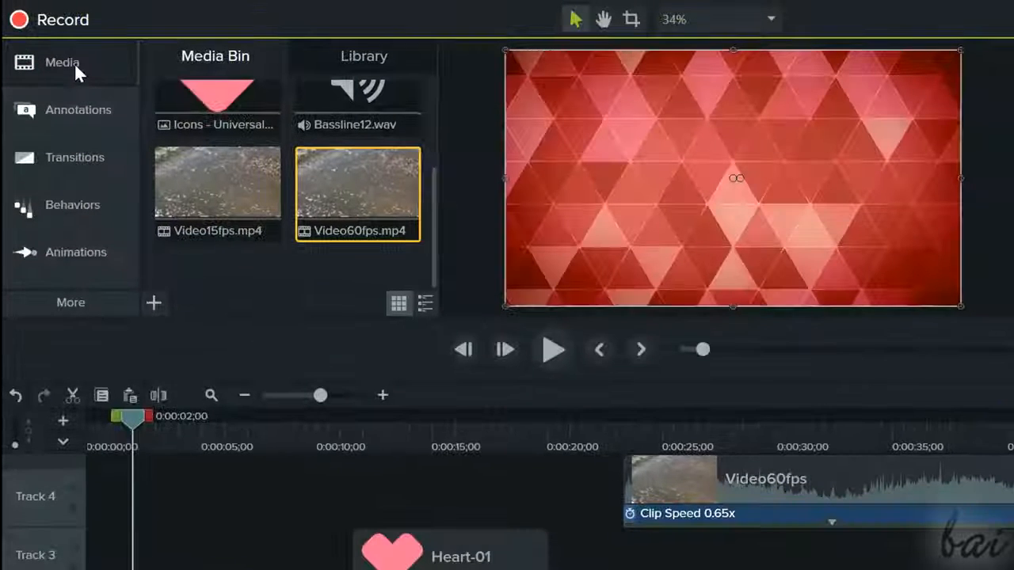
- Browse the Annotations, Transitions, Behaviors and Animations tool categories and the additional ones
{"action": "left_click", "coordinate": [71, 109]}
{"action": "left_click", "coordinate": [83, 154]}
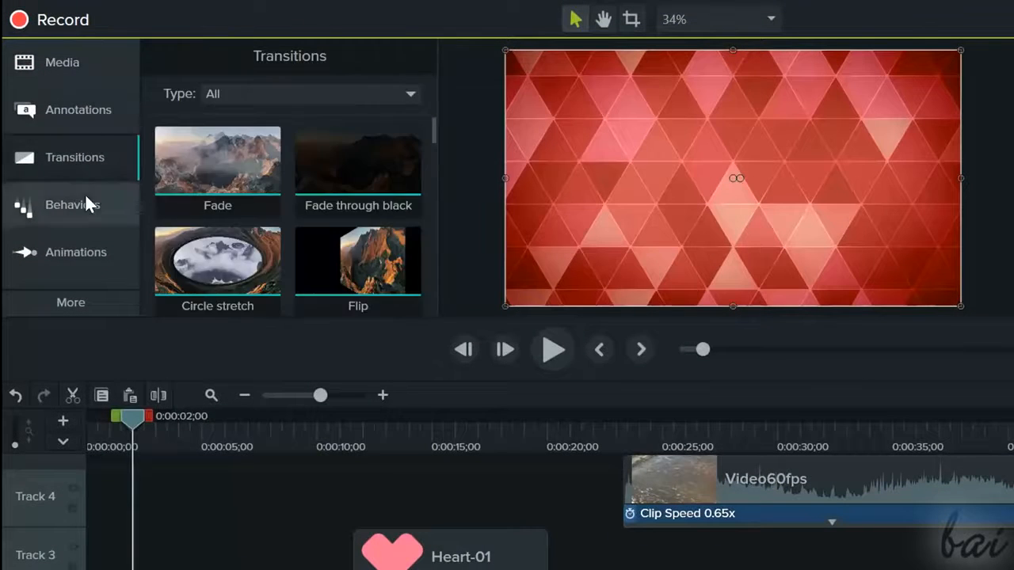
{"action": "left_click", "coordinate": [86, 203]}
{"action": "left_click", "coordinate": [72, 256]}
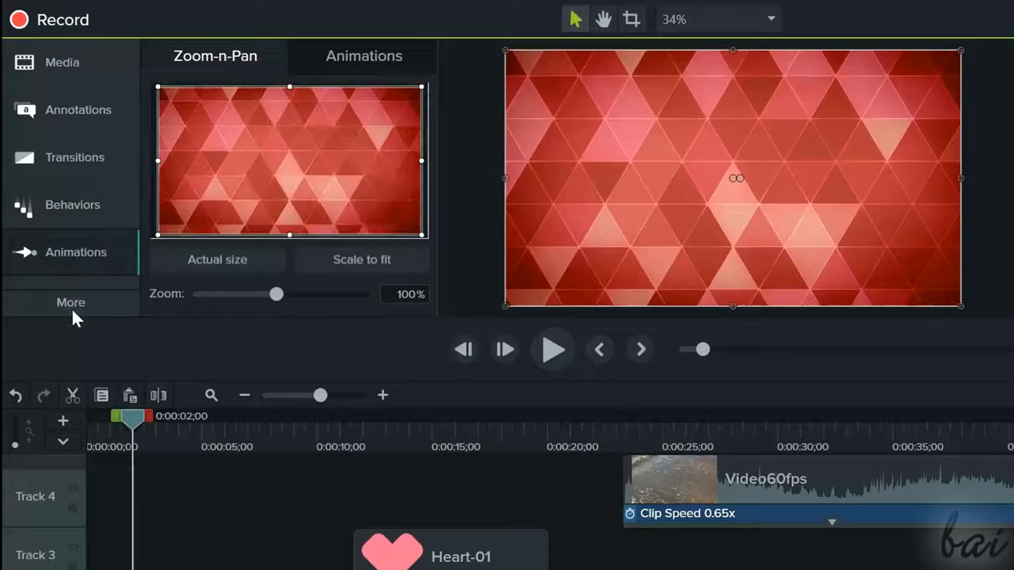
{"action": "left_click", "coordinate": [71, 304]}
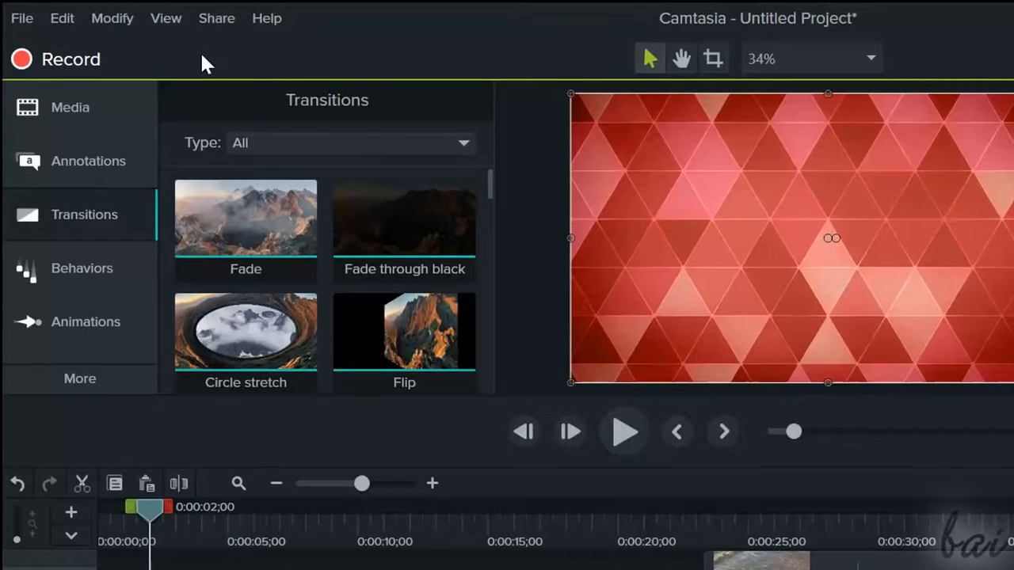
- Start saving the project to the Desktop under the name MyProject
{"action": "left_click", "coordinate": [22, 19]}
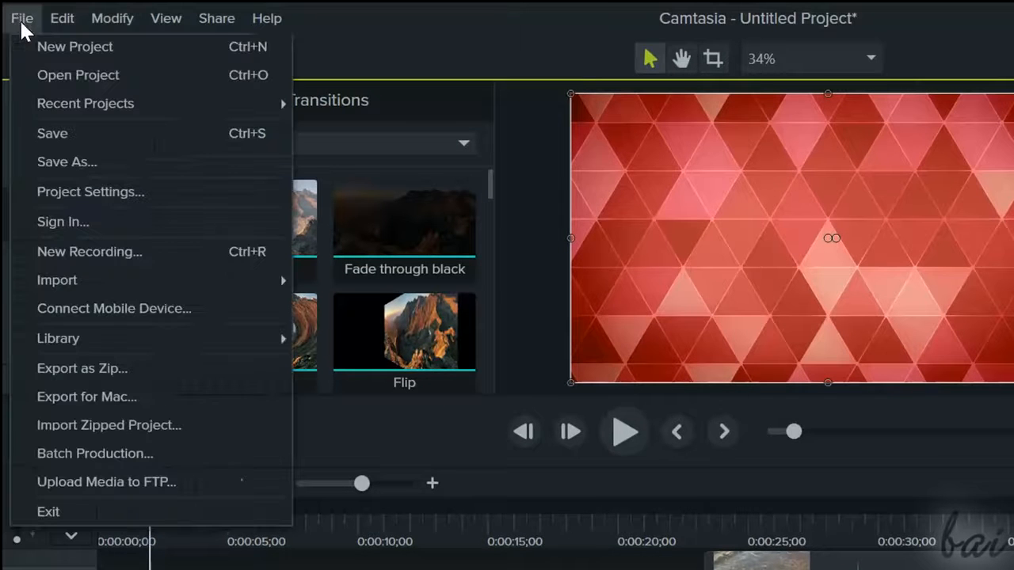
{"action": "left_click", "coordinate": [76, 163]}
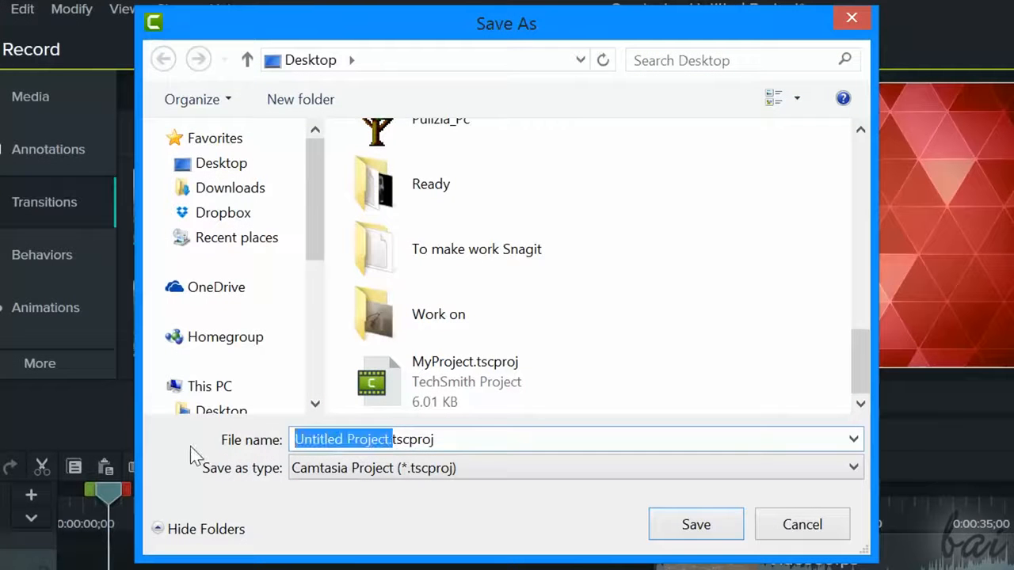
{"action": "type", "text": "My"}
{"action": "type", "text": "Proje"}
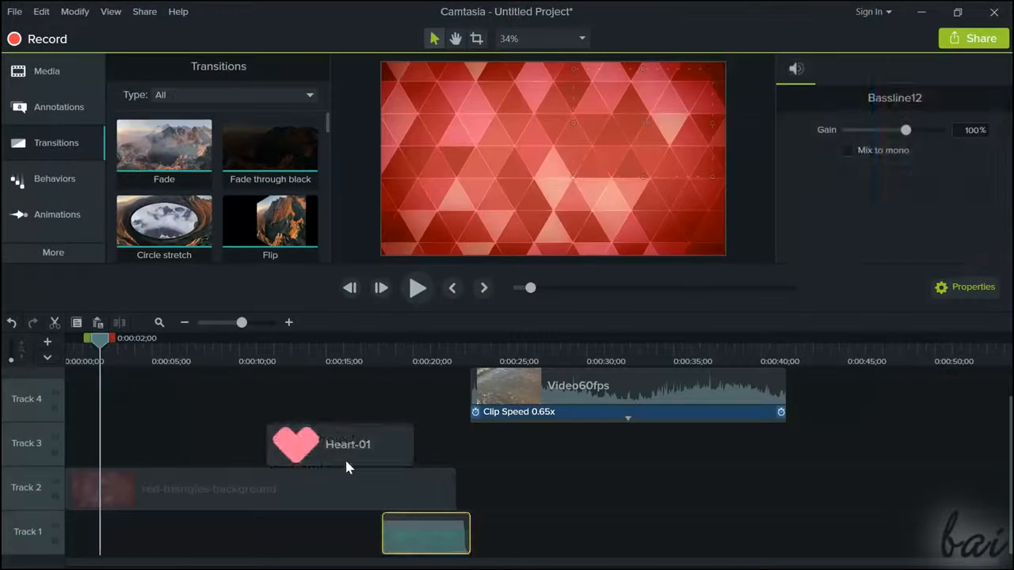
- Select the Heart-01, red-triangles-background and Video60fps clips in turn to view their properties
{"action": "left_click", "coordinate": [356, 440]}
{"action": "left_click", "coordinate": [279, 481]}
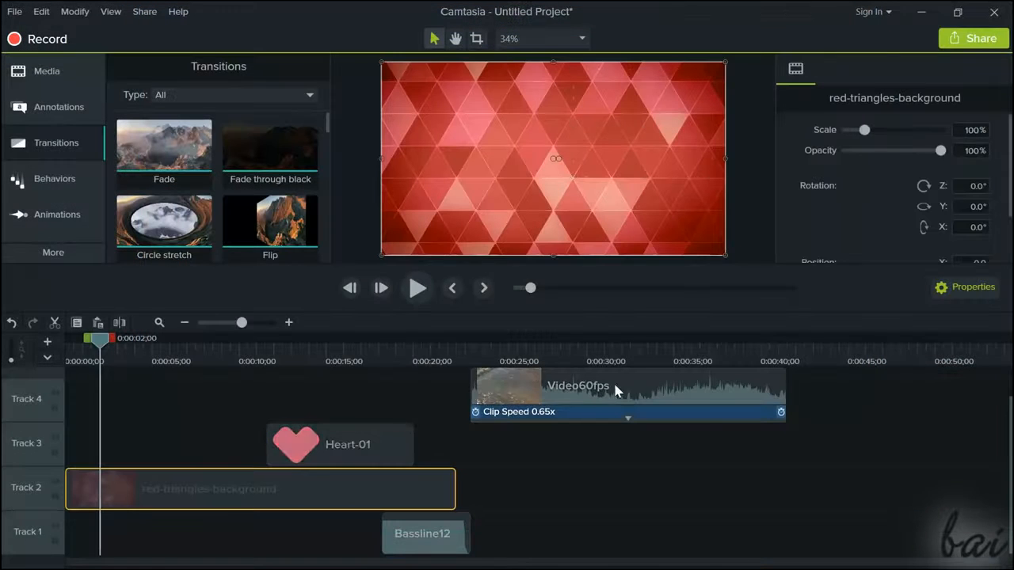
{"action": "left_click", "coordinate": [586, 394]}
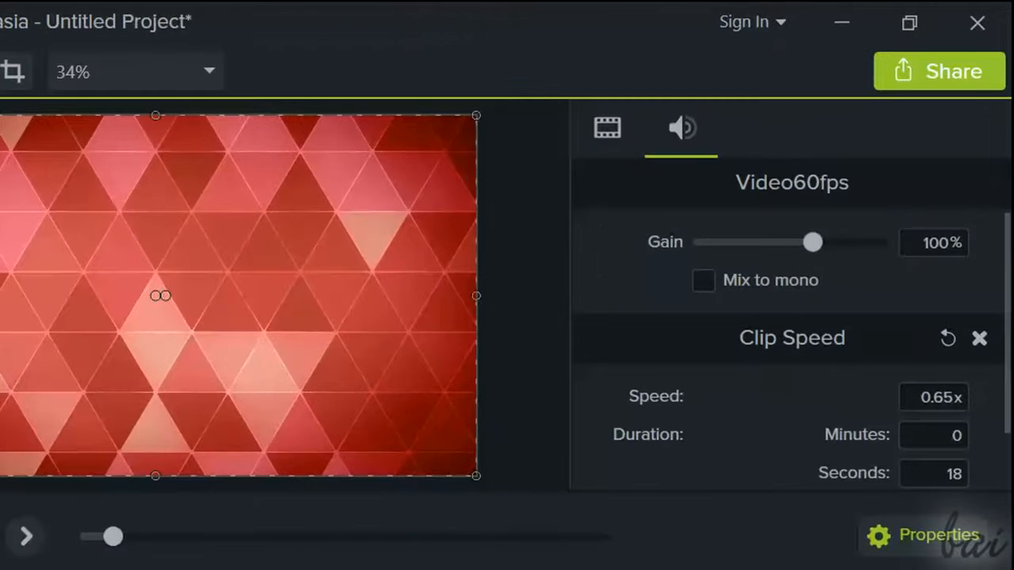
- Start producing the video to a local file with custom production settings in the MP4 - Smart Player (HTML5) format
{"action": "left_click", "coordinate": [977, 73]}
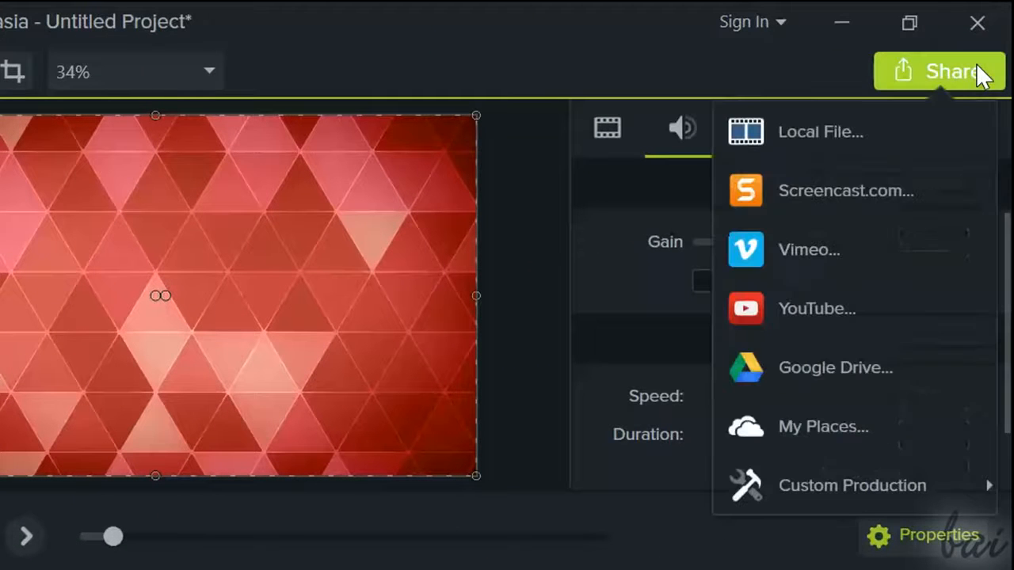
{"action": "mouse_move", "coordinate": [862, 475]}
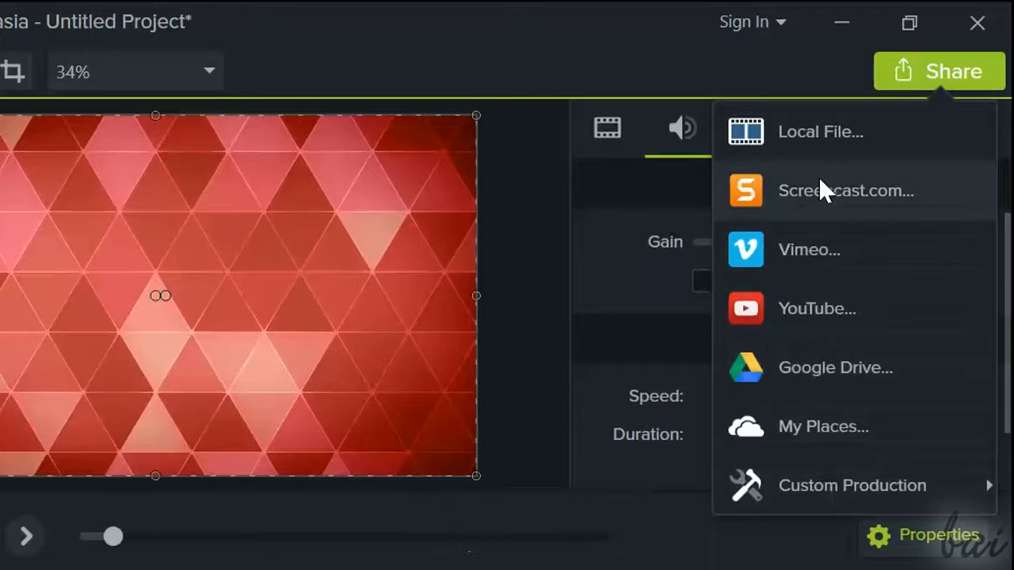
{"action": "left_click", "coordinate": [814, 132]}
{"action": "left_click", "coordinate": [675, 133]}
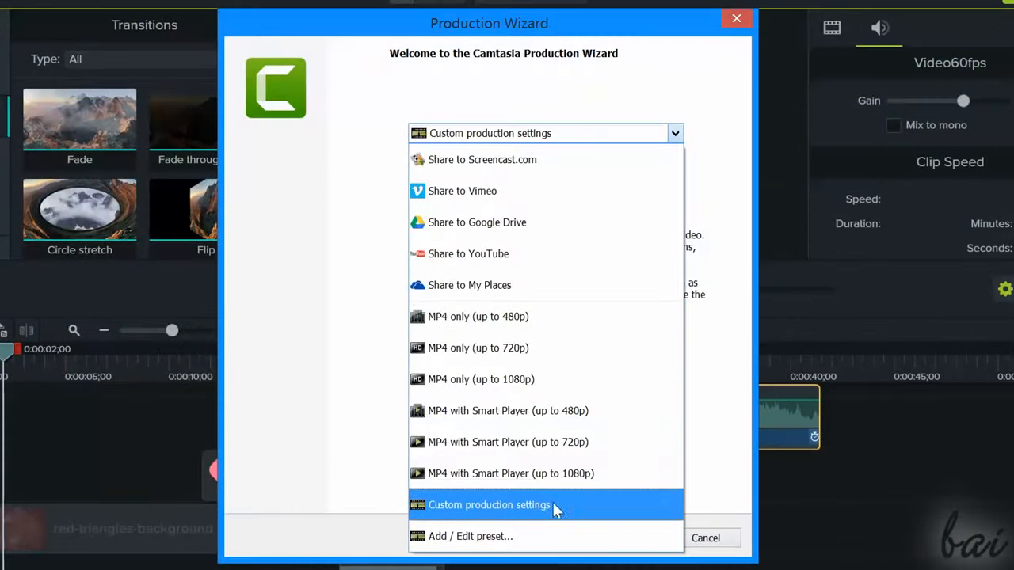
{"action": "left_click", "coordinate": [556, 509]}
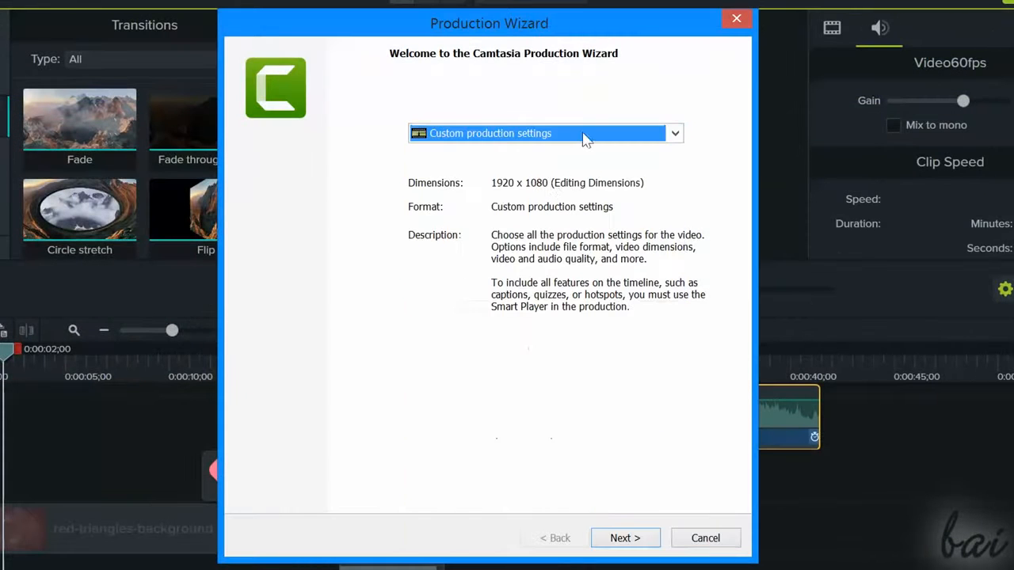
{"action": "left_click", "coordinate": [648, 538]}
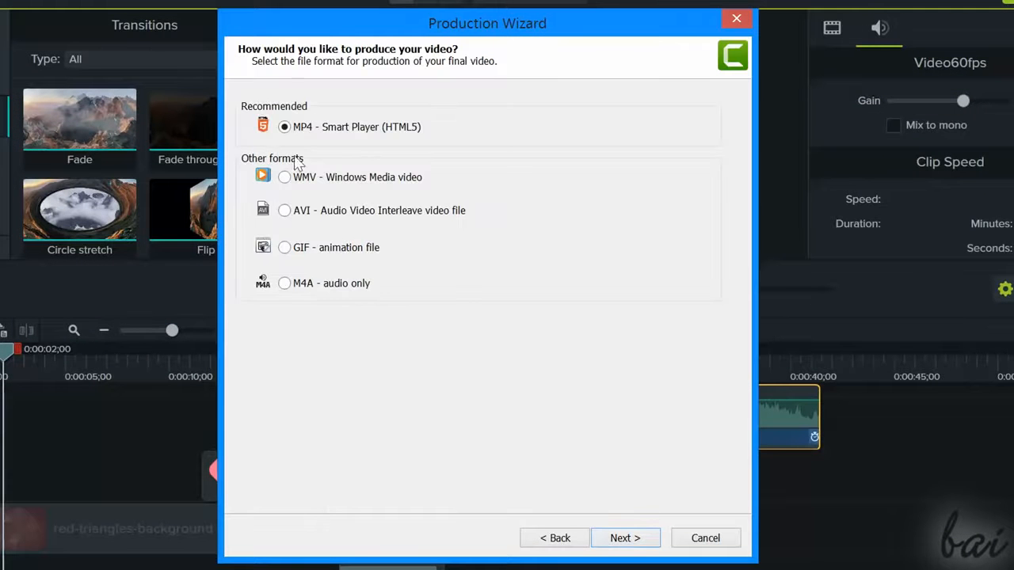
{"action": "left_click", "coordinate": [641, 538]}
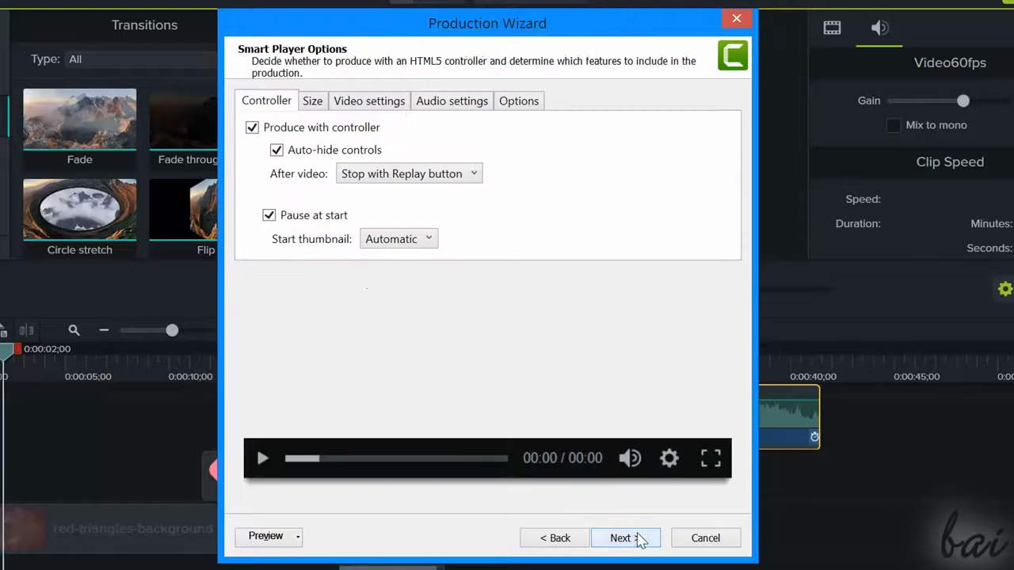
- Examine the Smart Player size, video settings and encoding mode options, and the online sharing destinations
{"action": "left_click", "coordinate": [312, 101]}
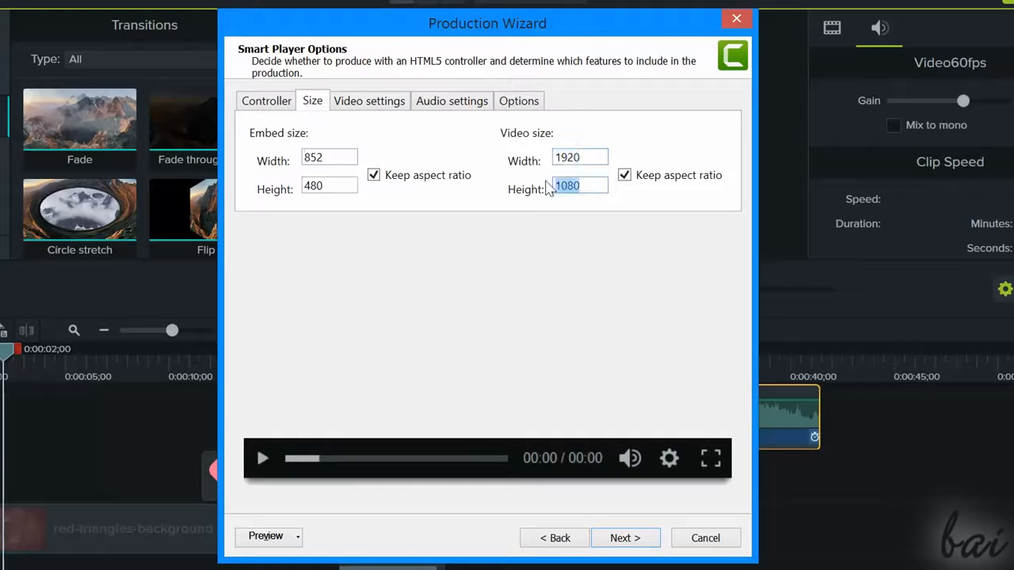
{"action": "left_click", "coordinate": [393, 105]}
{"action": "key", "text": "alt+Down"}
{"action": "left_click", "coordinate": [379, 306]}
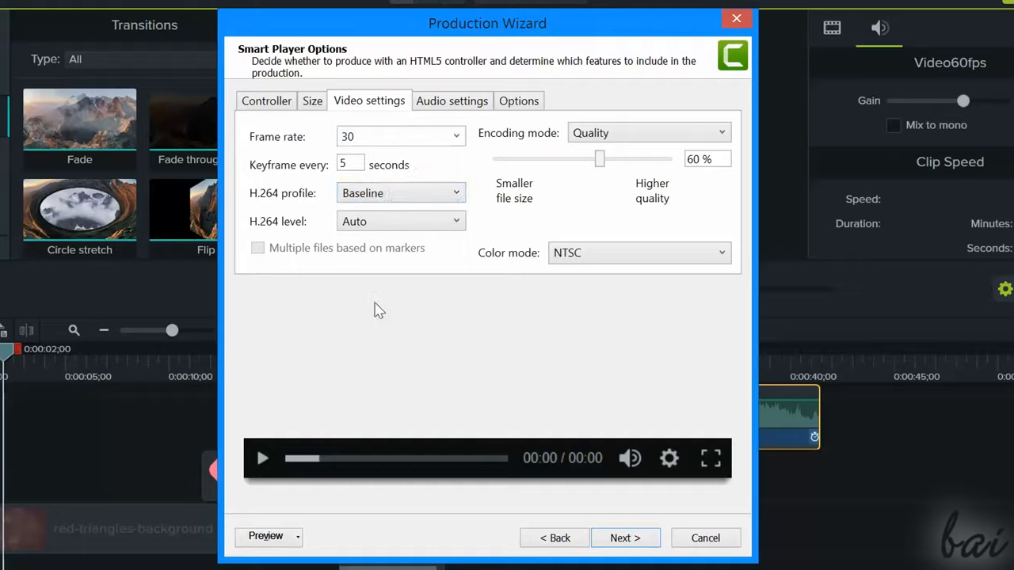
{"action": "left_click", "coordinate": [648, 132]}
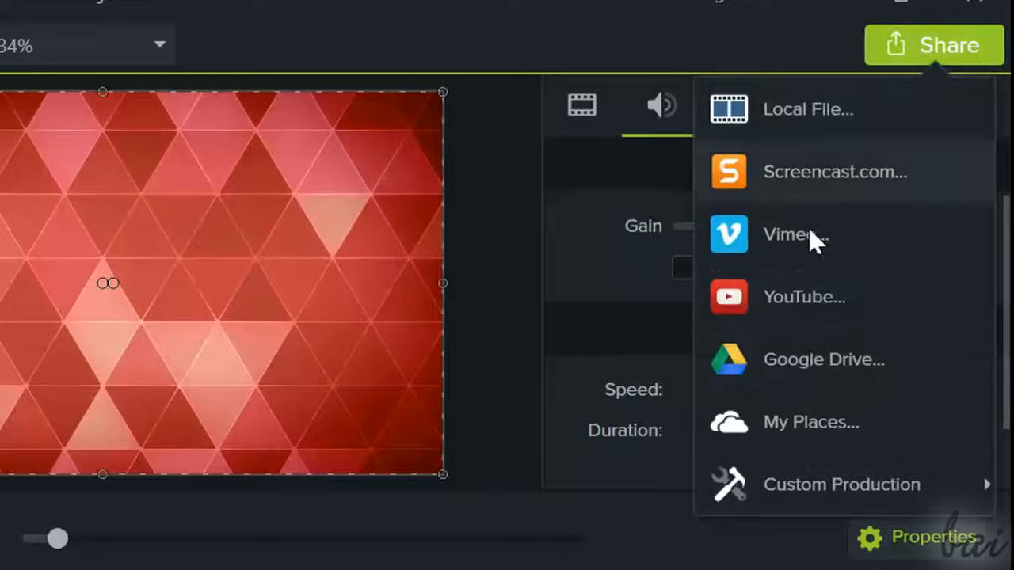
{"action": "left_click", "coordinate": [796, 234]}
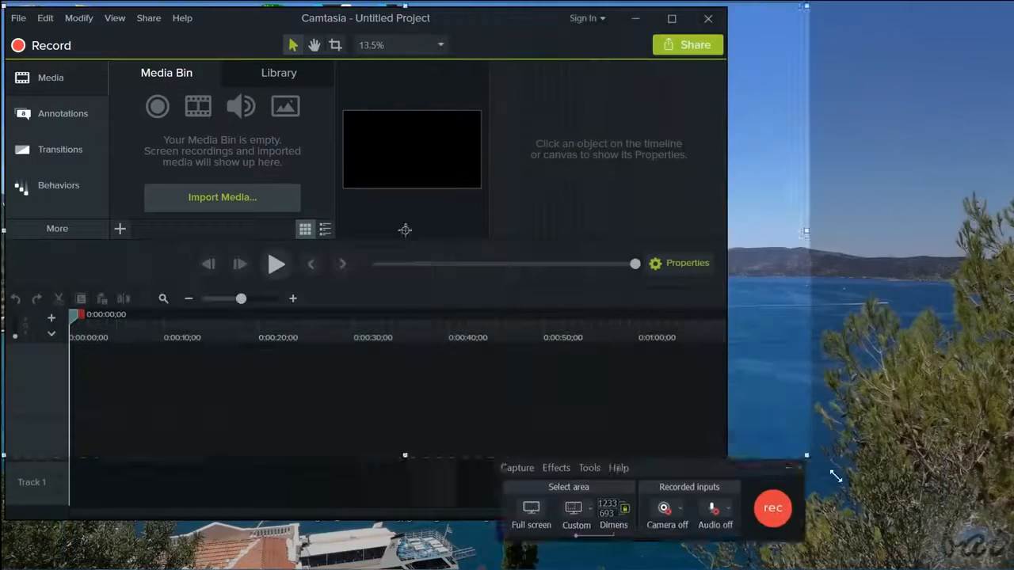
- Open the screen recorder and resize a custom recording area to about 1247 x 701
{"action": "left_click_drag", "start_coordinate": [835, 476], "coordinate": [609, 339]}
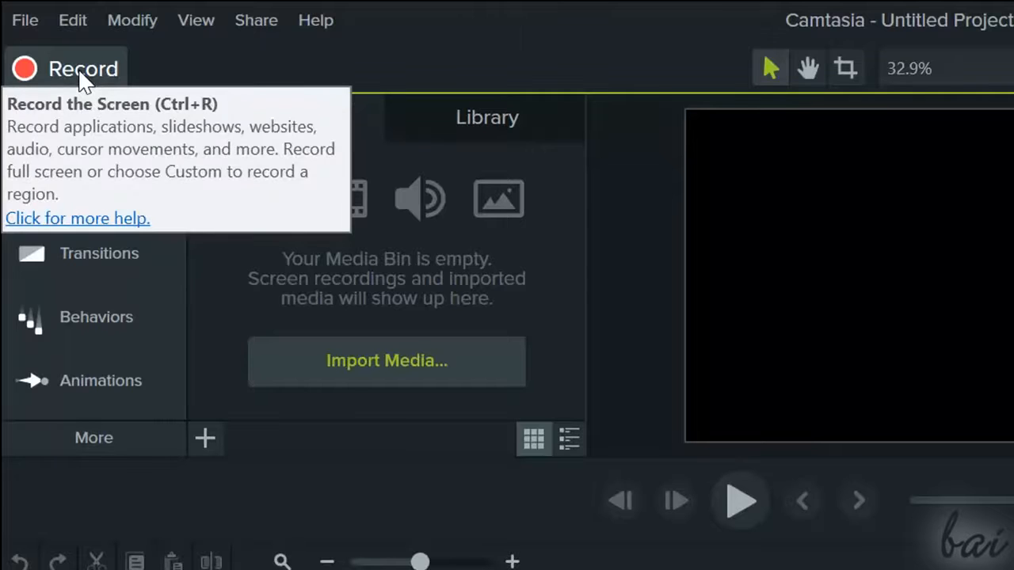
{"action": "left_click", "coordinate": [78, 70]}
{"action": "left_click_drag", "start_coordinate": [645, 227], "coordinate": [582, 206]}
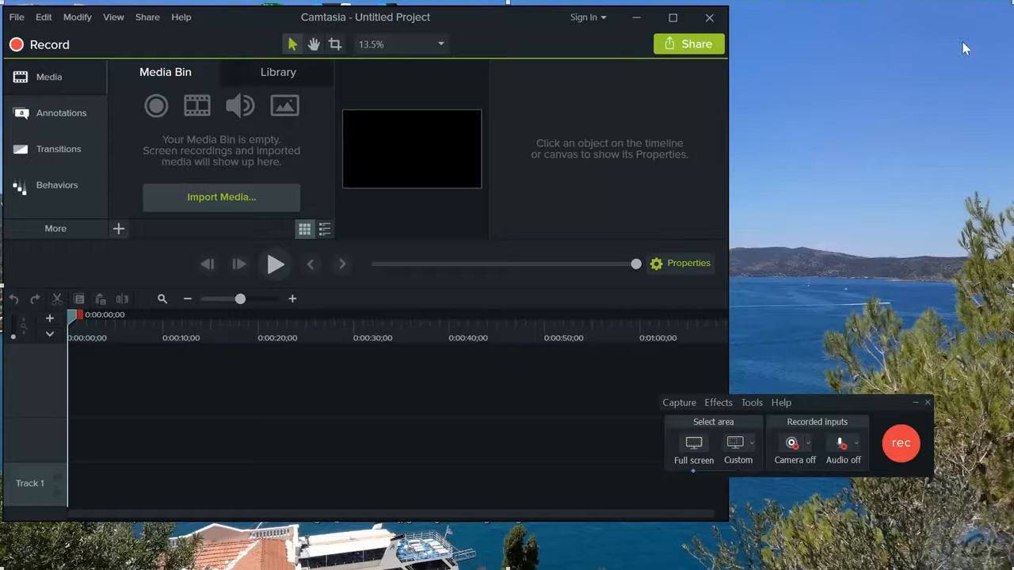
{"action": "left_click", "coordinate": [736, 445]}
{"action": "left_click_drag", "start_coordinate": [675, 380], "coordinate": [512, 269]}
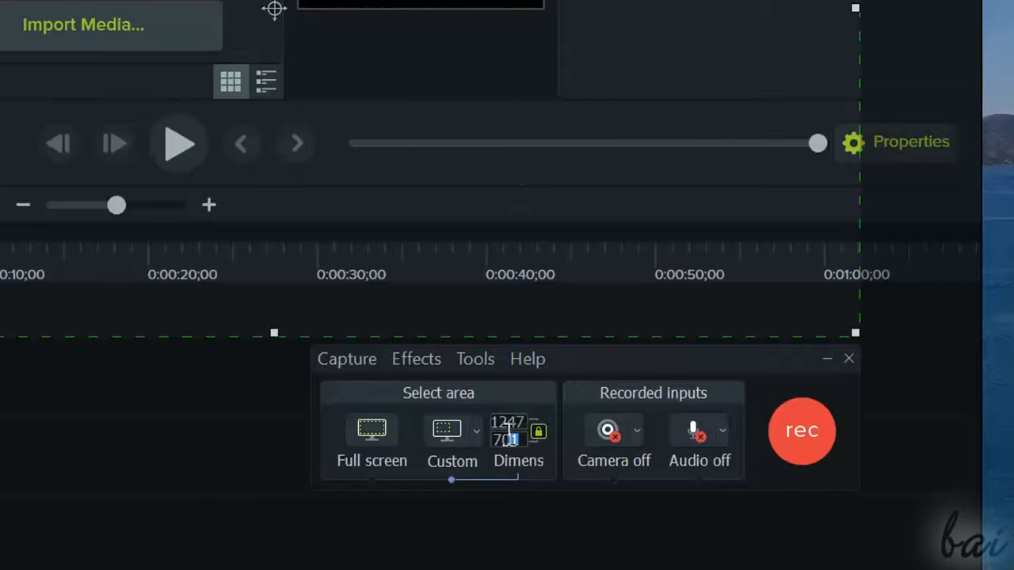
- Unlock the recording area's aspect ratio and reshape the area freely from its corner
{"action": "left_click", "coordinate": [542, 431]}
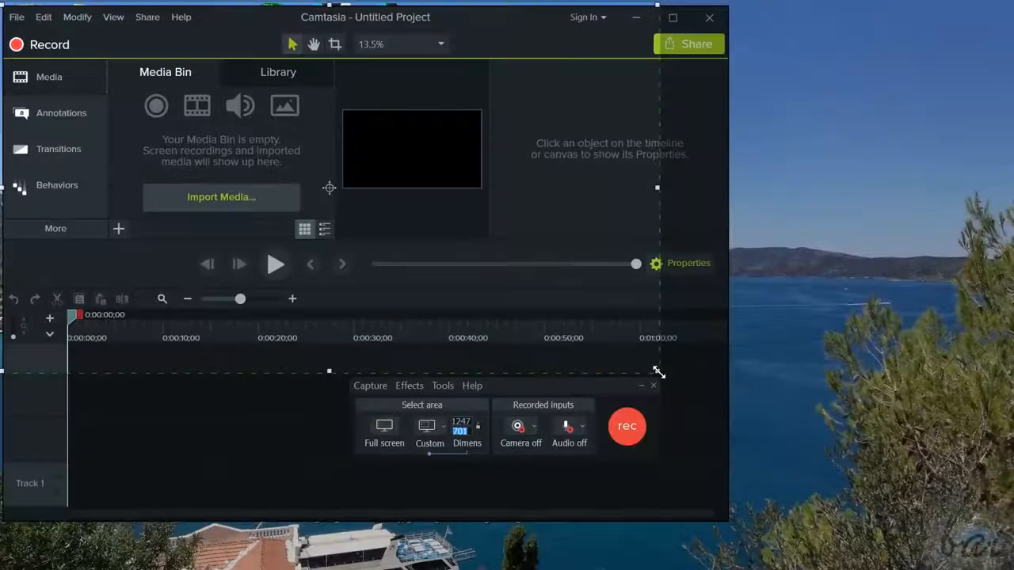
{"action": "left_click_drag", "start_coordinate": [659, 372], "coordinate": [853, 129]}
{"action": "left_click_drag", "start_coordinate": [812, 193], "coordinate": [328, 396]}
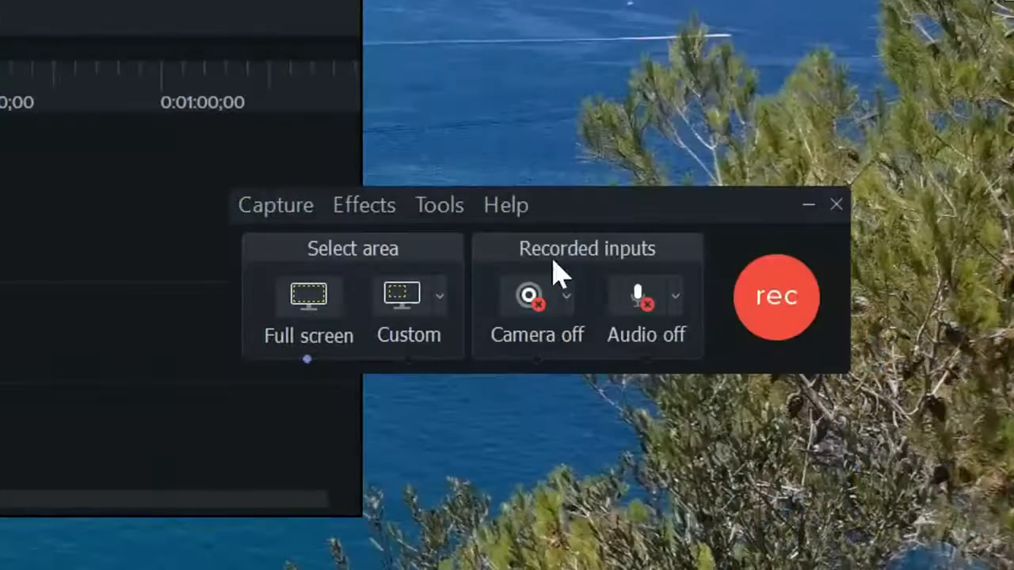
- Turn on camera and audio recording in the recorder
{"action": "left_click", "coordinate": [533, 315]}
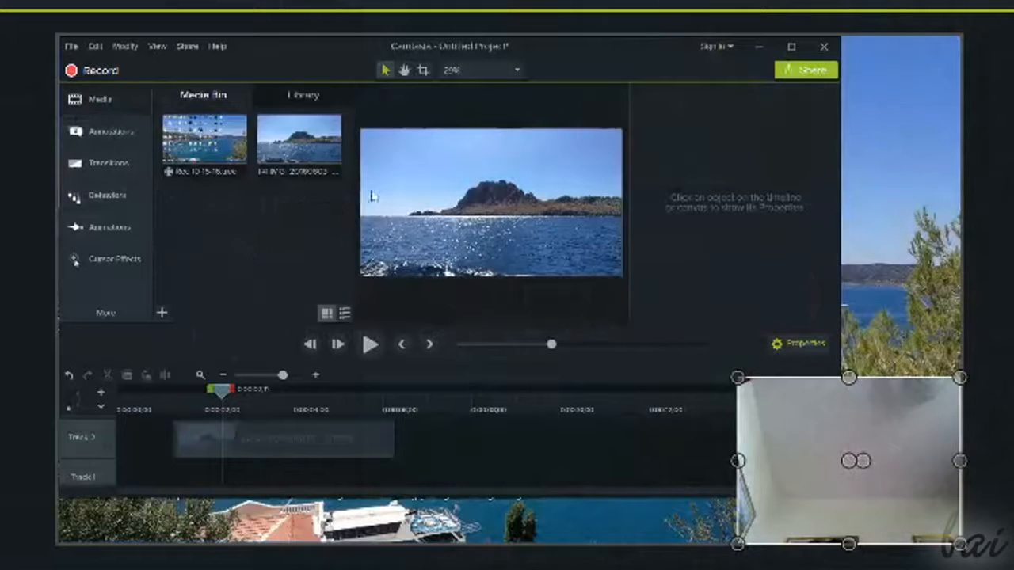
{"action": "left_click", "coordinate": [107, 195]}
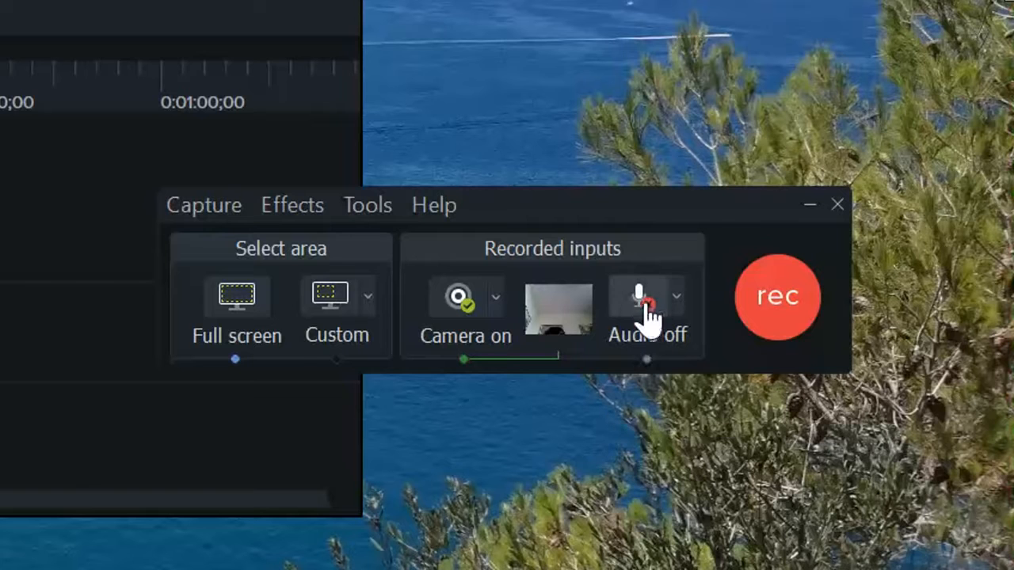
{"action": "left_click", "coordinate": [648, 312]}
{"action": "left_click", "coordinate": [524, 320]}
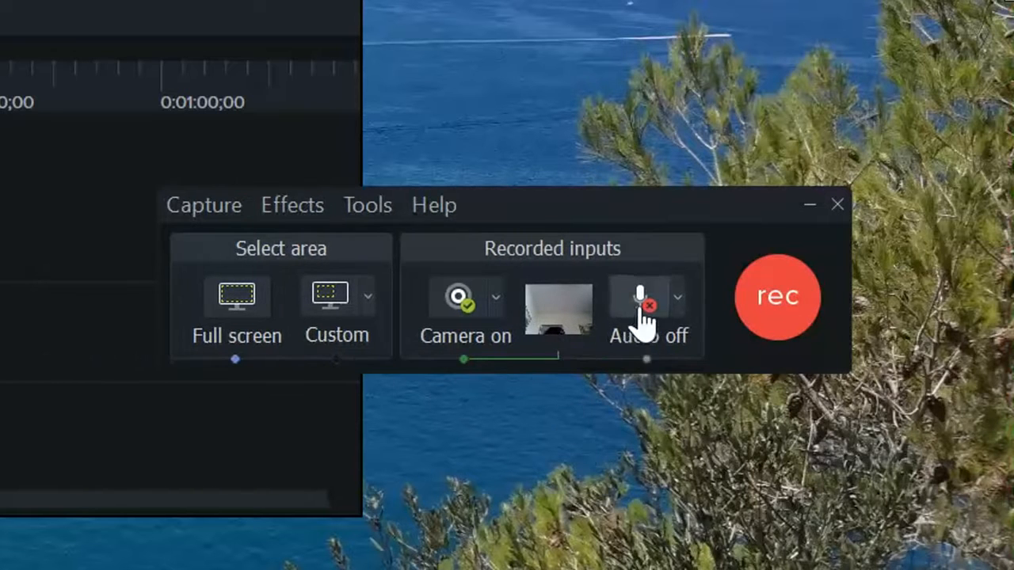
{"action": "left_click", "coordinate": [643, 316]}
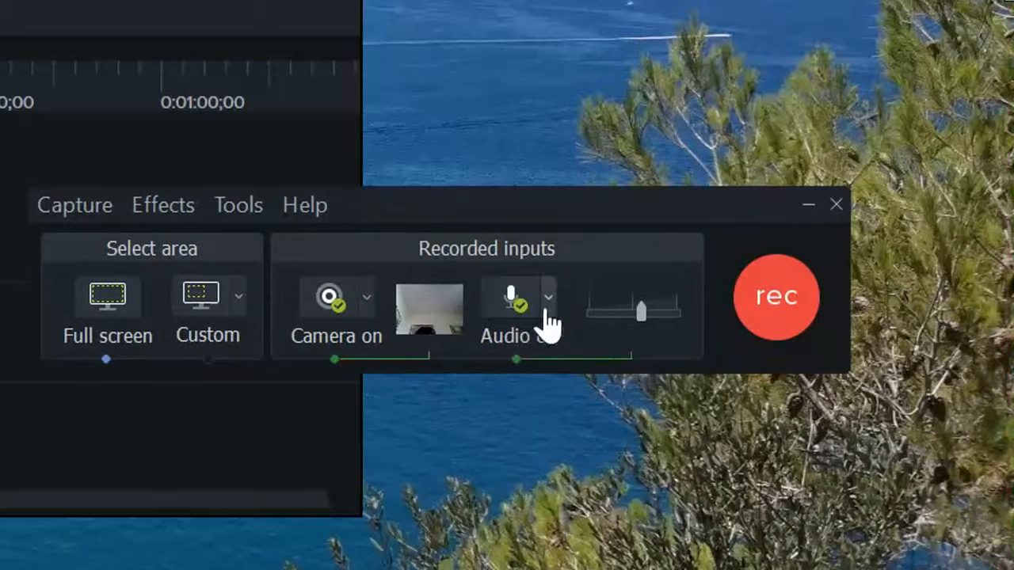
- Choose Record system audio as an audio source and adjust the audio input level slightly
{"action": "left_click", "coordinate": [548, 301]}
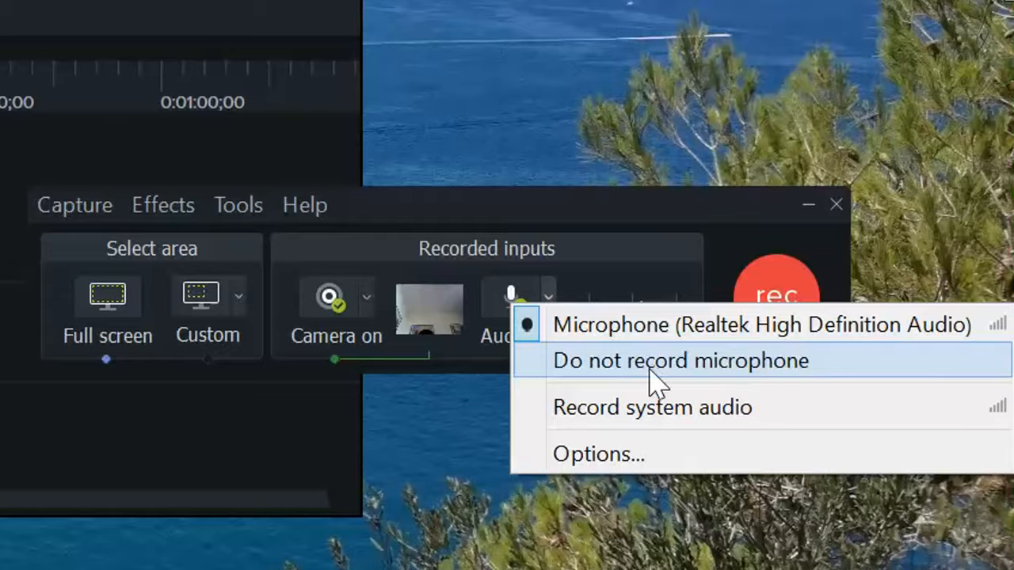
{"action": "left_click", "coordinate": [617, 420]}
{"action": "left_click_drag", "start_coordinate": [650, 321], "coordinate": [634, 336]}
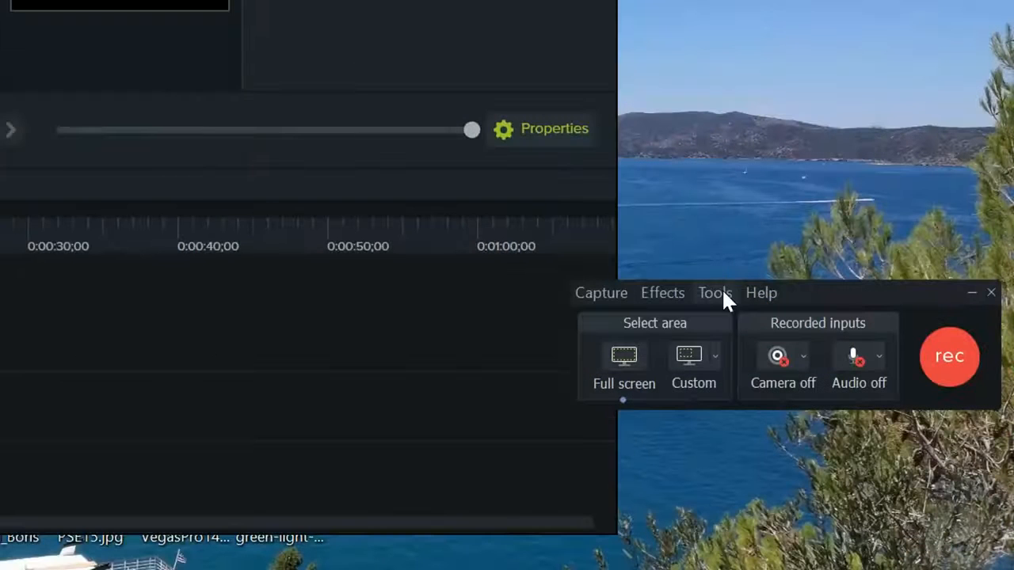
- In the recorder's tool options, switch the recording file format to .avi and set it back to .trec
{"action": "left_click", "coordinate": [715, 293]}
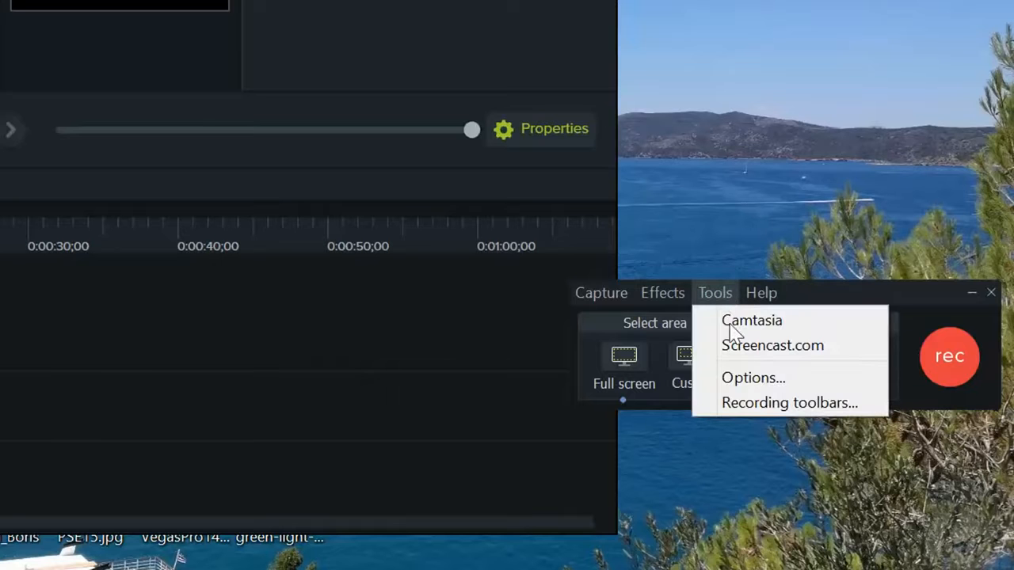
{"action": "left_click", "coordinate": [757, 381]}
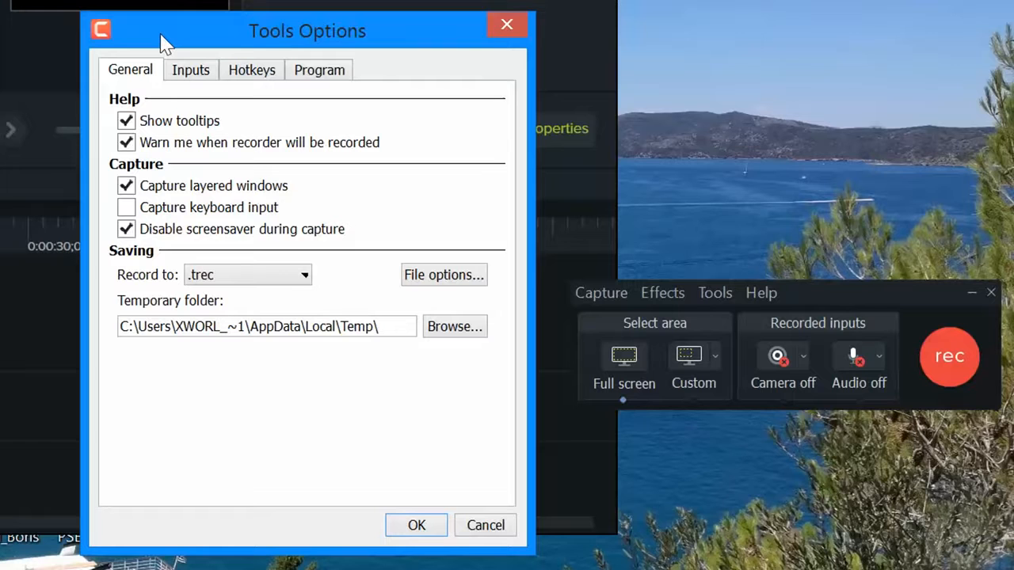
{"action": "left_click", "coordinate": [305, 276]}
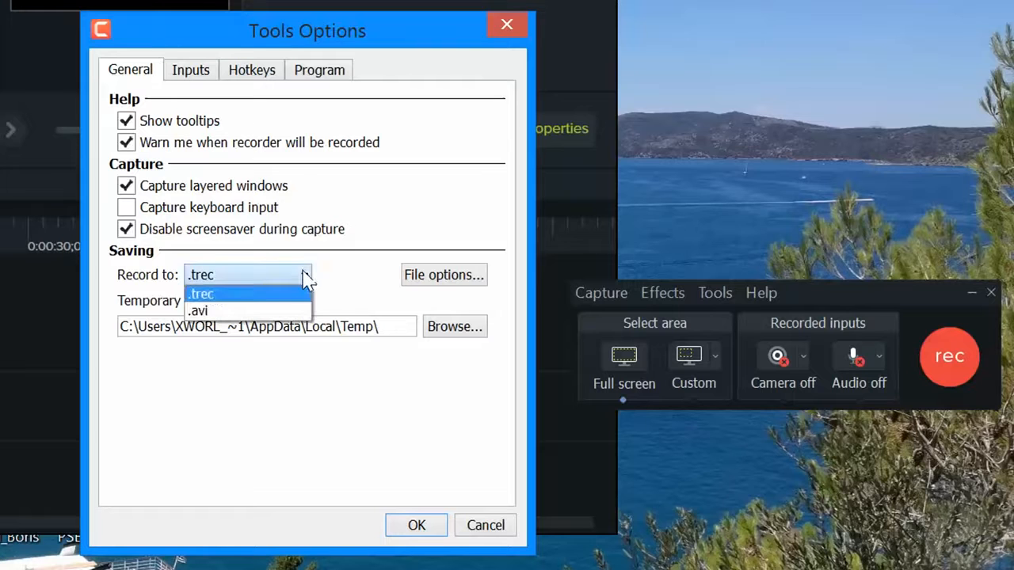
{"action": "left_click", "coordinate": [260, 310]}
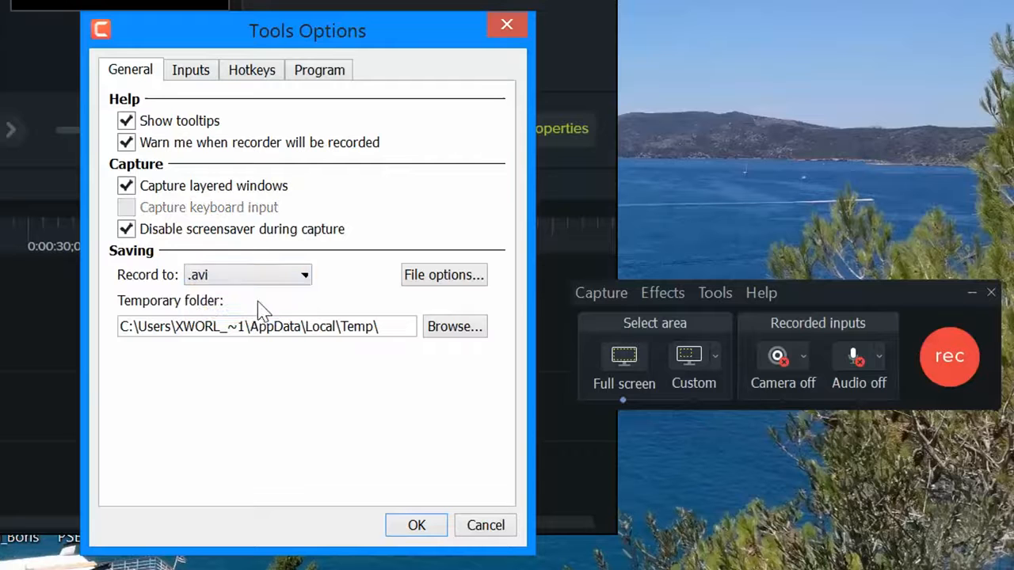
{"action": "left_click", "coordinate": [276, 275]}
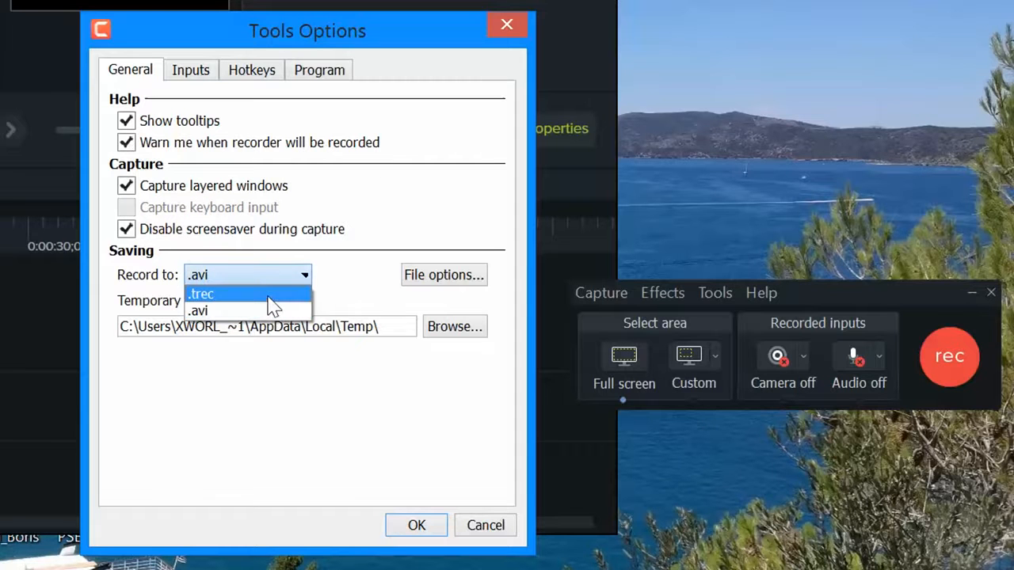
{"action": "left_click", "coordinate": [269, 297]}
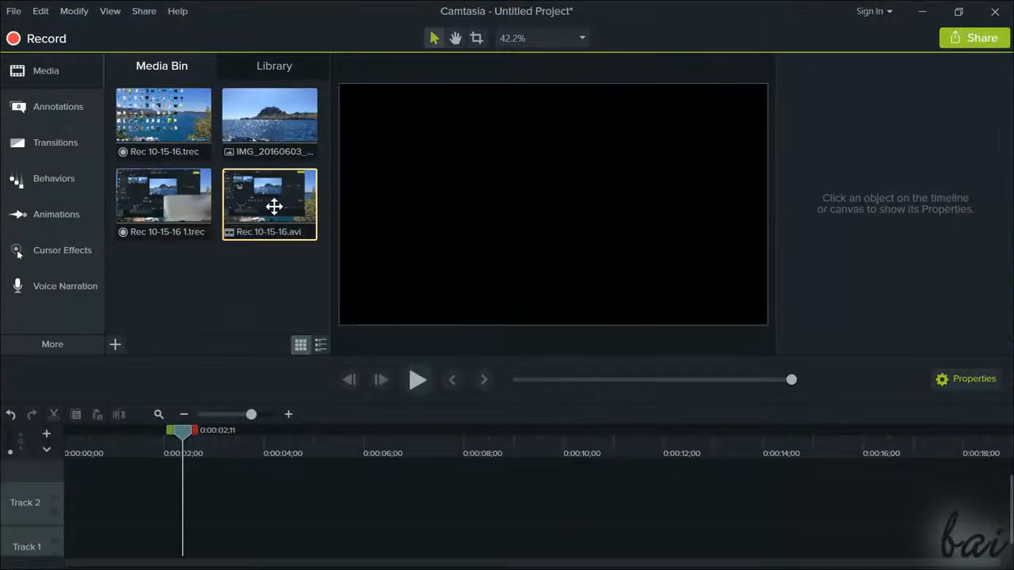
- Place Rec 10-15-16.avi and Rec 10-15-16 1.trec on the timeline at Track 2 and scrub the playhead to about 0:00:04;09
{"action": "left_click_drag", "start_coordinate": [285, 232], "coordinate": [179, 498]}
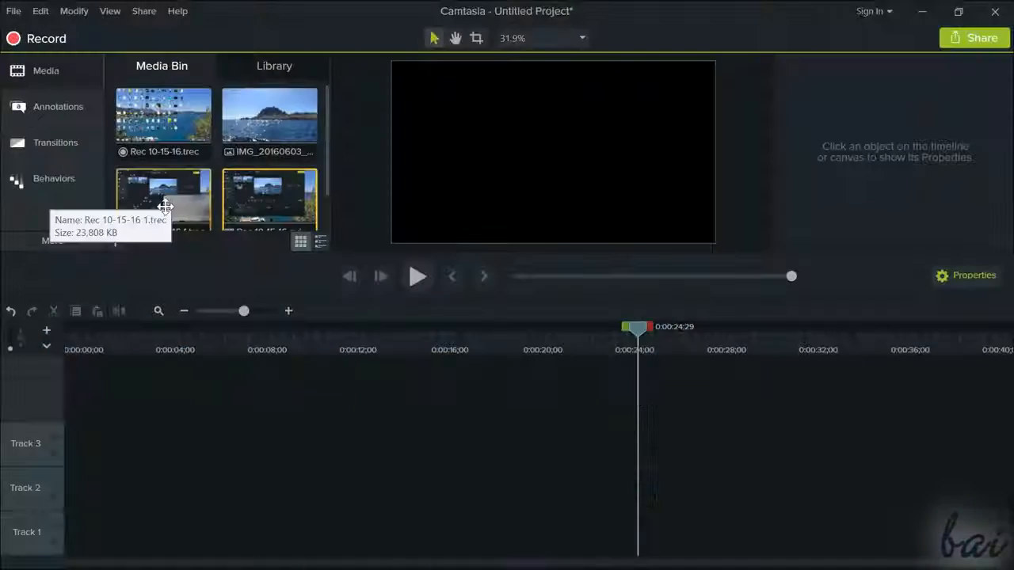
{"action": "left_click_drag", "start_coordinate": [166, 212], "coordinate": [105, 489]}
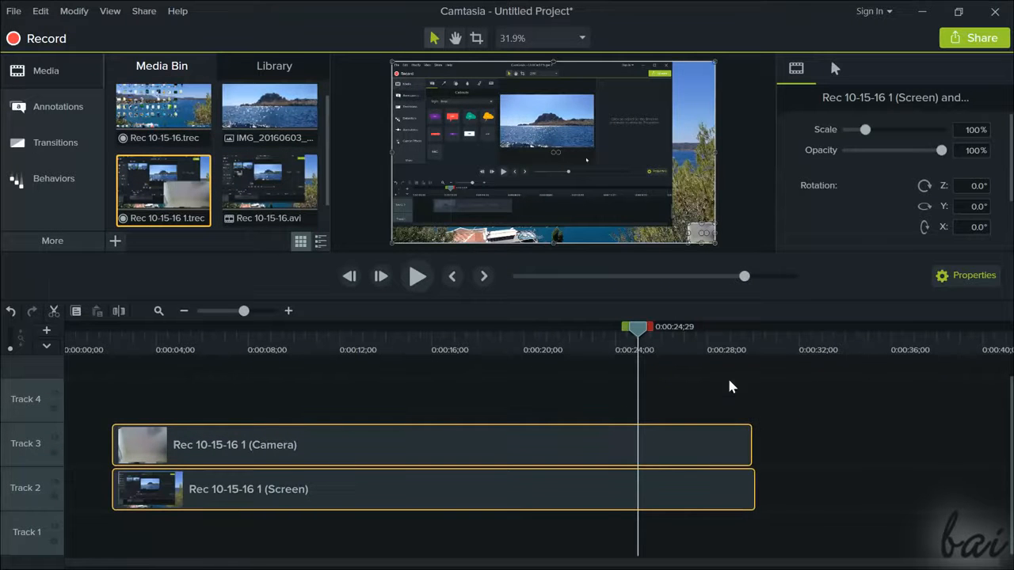
{"action": "left_click", "coordinate": [786, 337]}
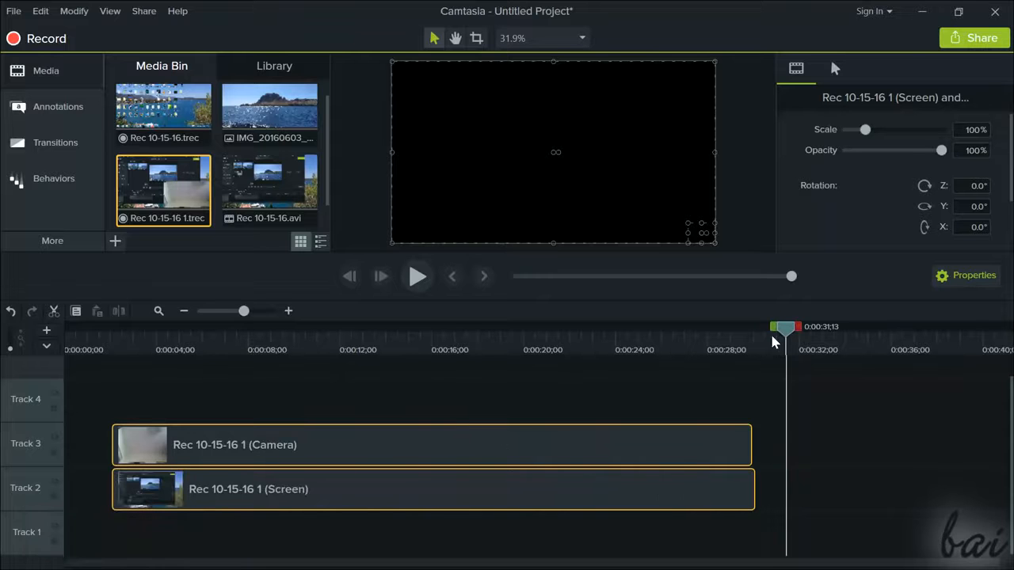
{"action": "left_click_drag", "start_coordinate": [785, 333], "coordinate": [166, 369]}
- Select the screen and camera clips separately, move the camera picture inward from the canvas's lower corner, and start sharing the project
{"action": "left_click", "coordinate": [218, 499]}
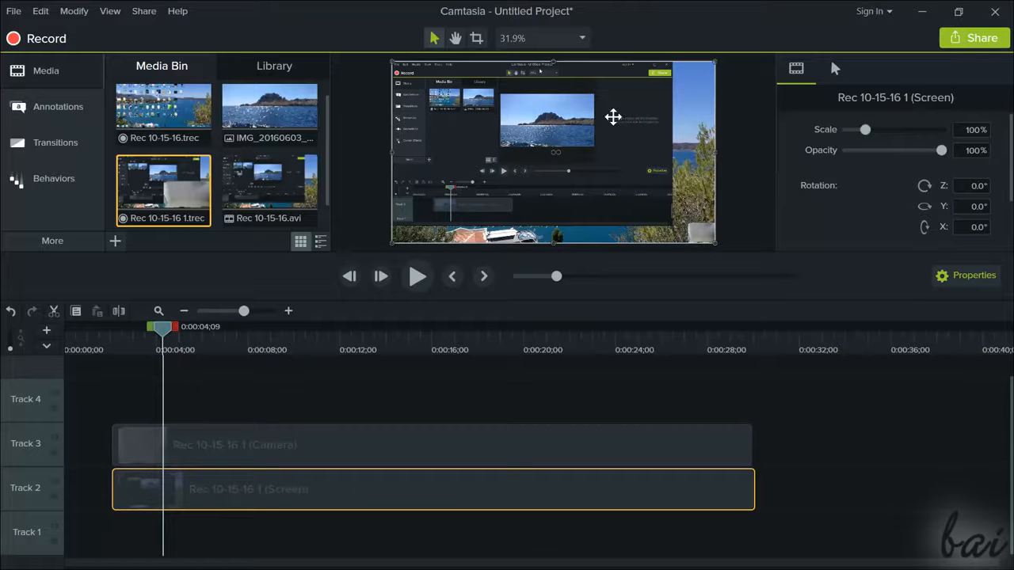
{"action": "left_click", "coordinate": [256, 446]}
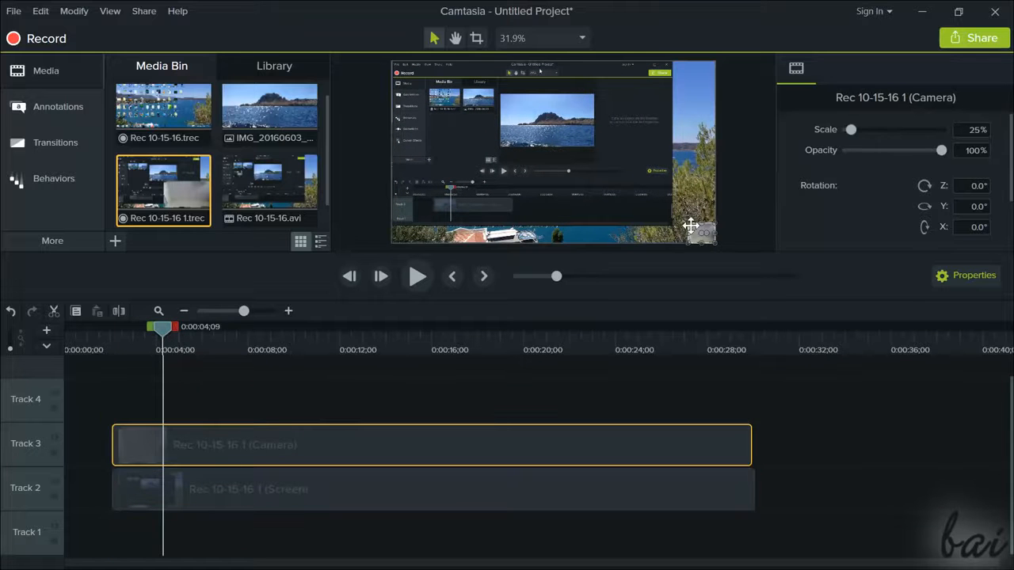
{"action": "left_click_drag", "start_coordinate": [687, 223], "coordinate": [635, 183]}
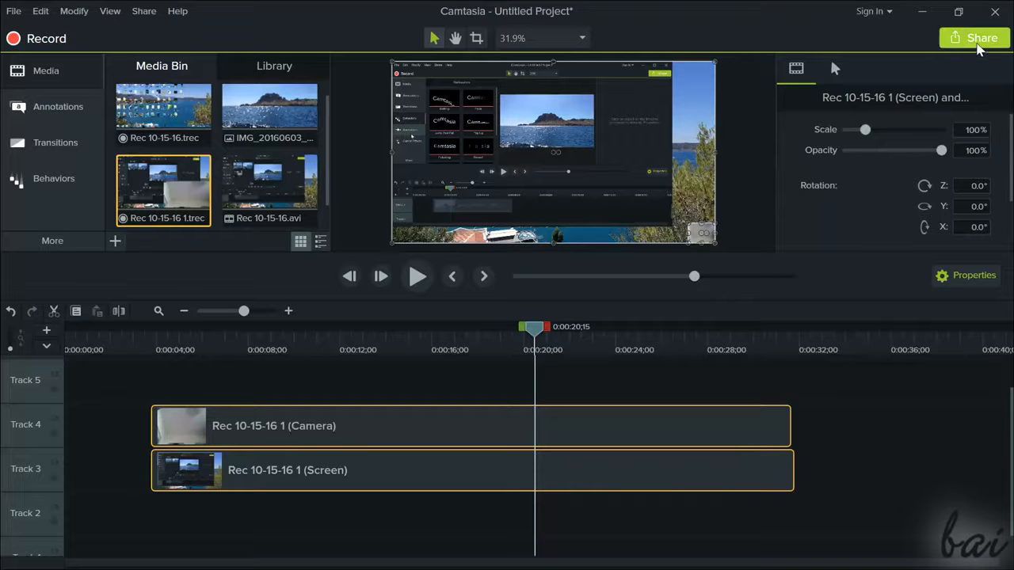
{"action": "left_click", "coordinate": [977, 40]}
{"action": "left_click", "coordinate": [942, 68]}
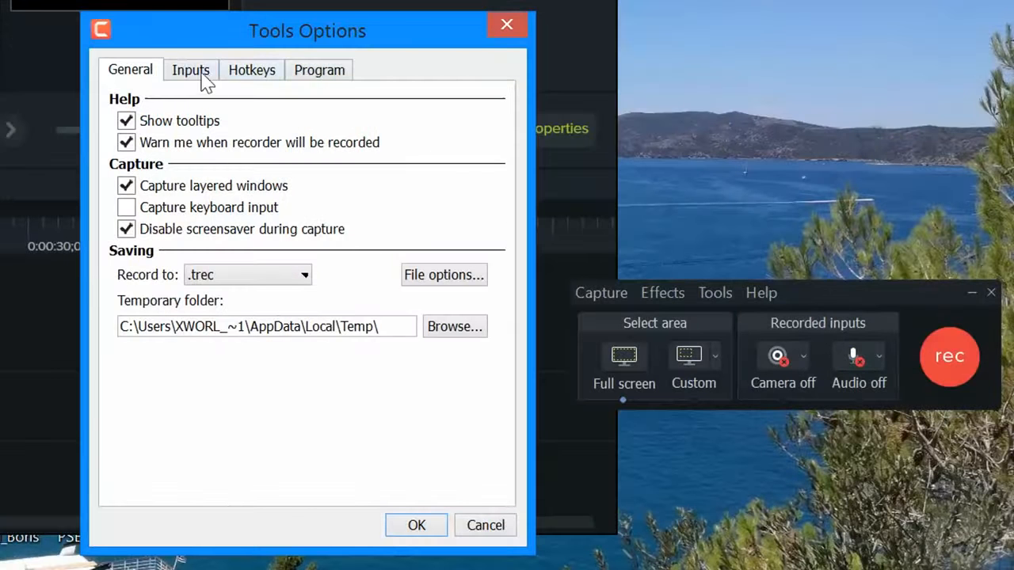
- Examine the available capture frame rates in the recorder's input options
{"action": "left_click", "coordinate": [190, 71]}
{"action": "left_click", "coordinate": [268, 127]}
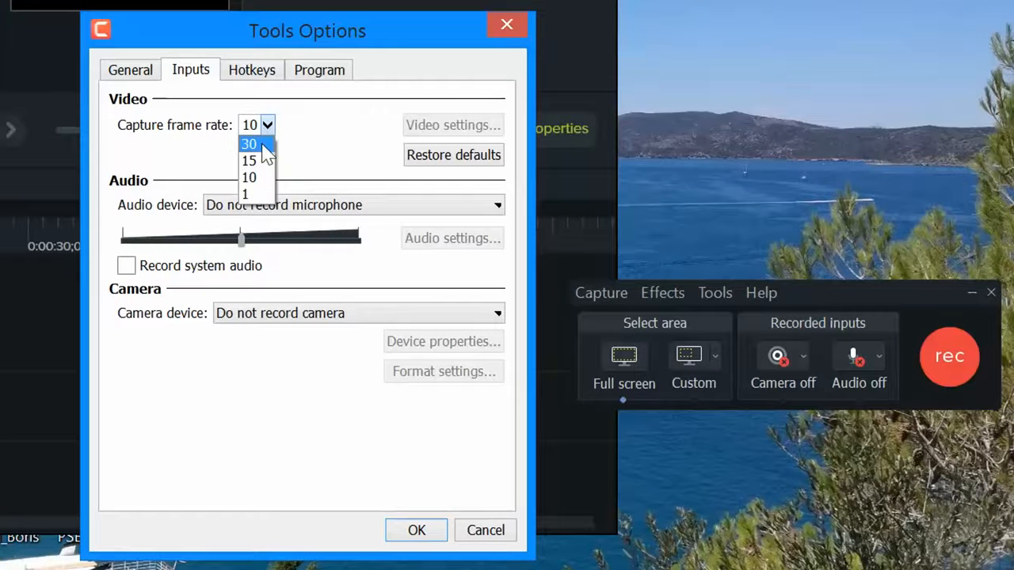
{"action": "left_click", "coordinate": [258, 131]}
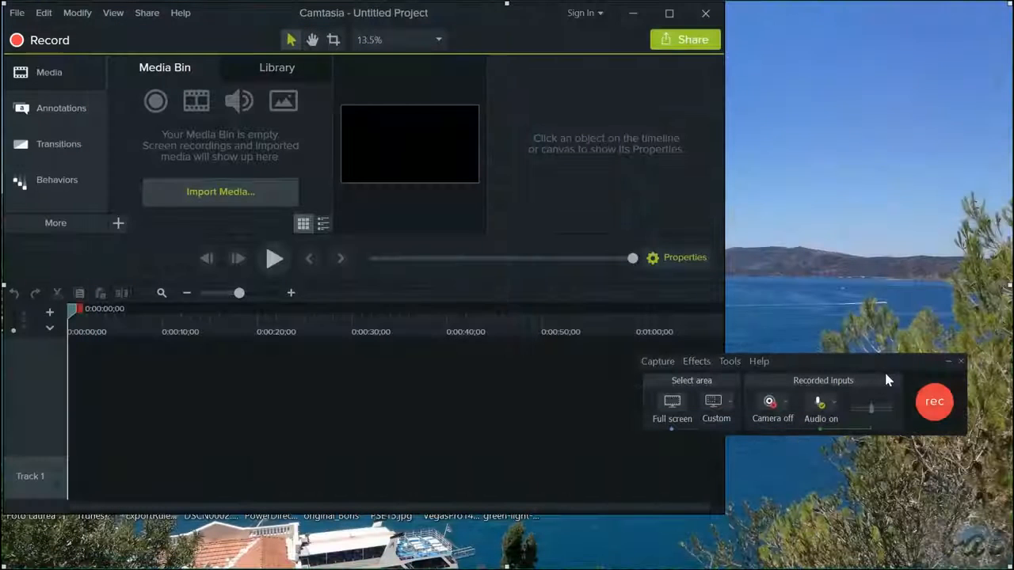
- Record the full screen with audio on, restore and slightly reposition the recorder window, and stop the recording
{"action": "left_click", "coordinate": [935, 404]}
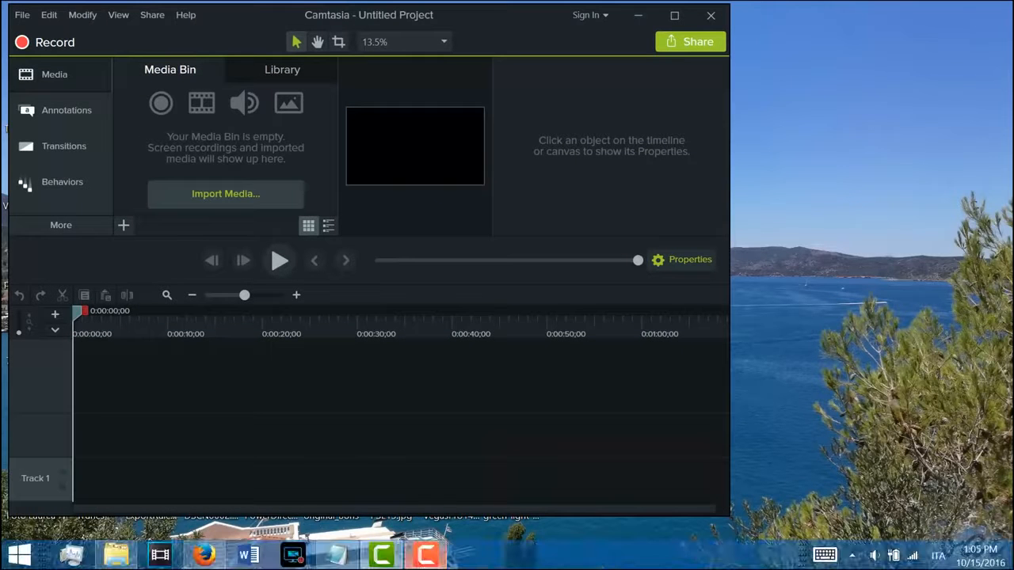
{"action": "left_click", "coordinate": [420, 559]}
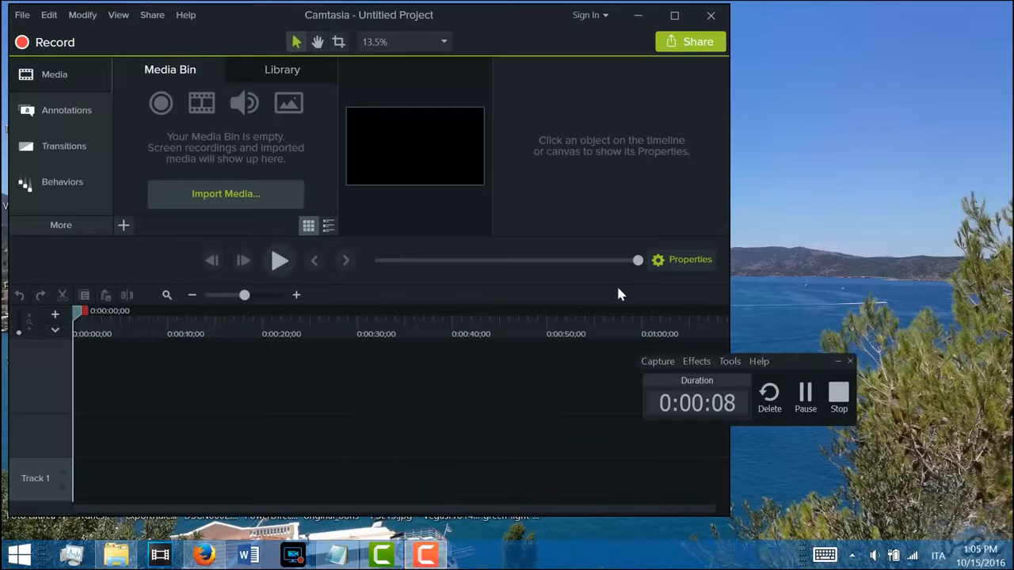
{"action": "left_click_drag", "start_coordinate": [800, 362], "coordinate": [789, 356]}
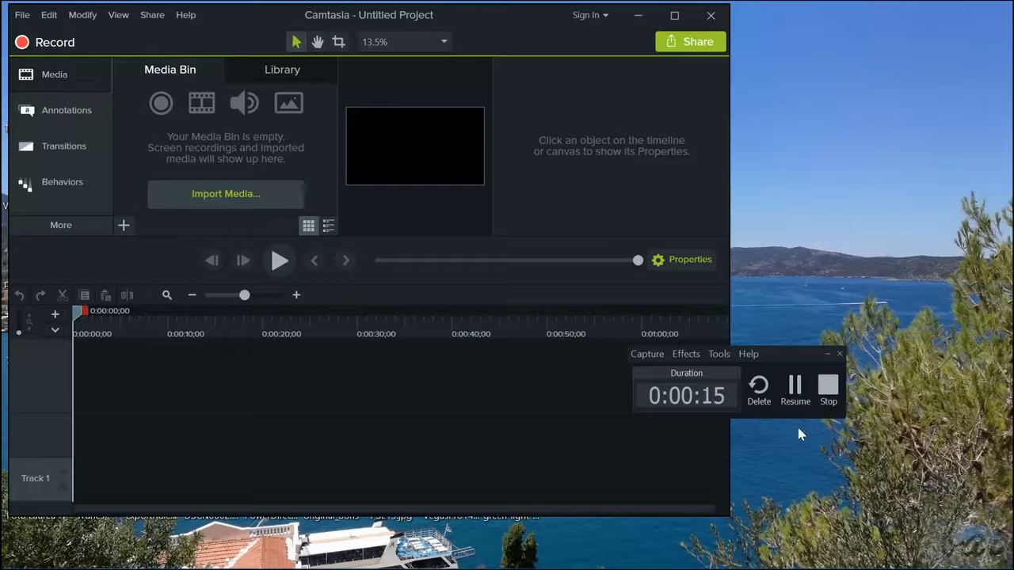
{"action": "left_click", "coordinate": [832, 390]}
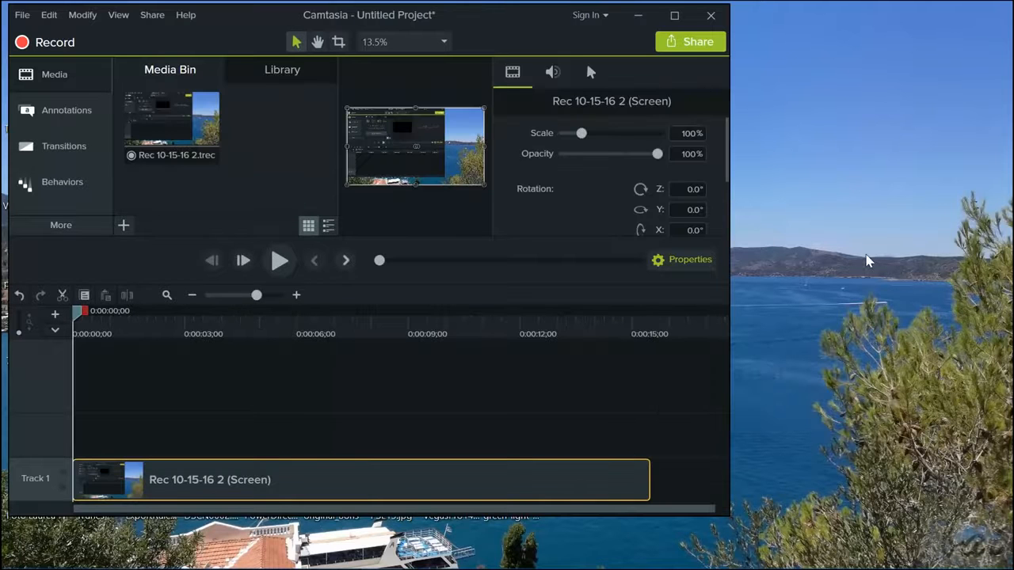
- Maximize the editor window and move the new recording's clip from Track 1 up to Track 2
{"action": "left_click", "coordinate": [183, 112]}
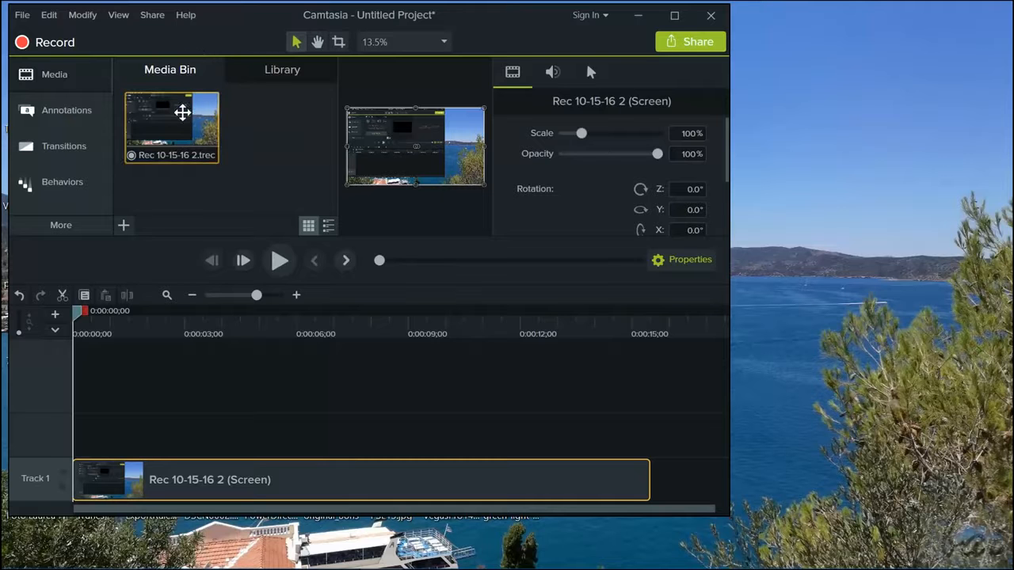
{"action": "left_click", "coordinate": [673, 18]}
{"action": "left_click_drag", "start_coordinate": [218, 527], "coordinate": [265, 464]}
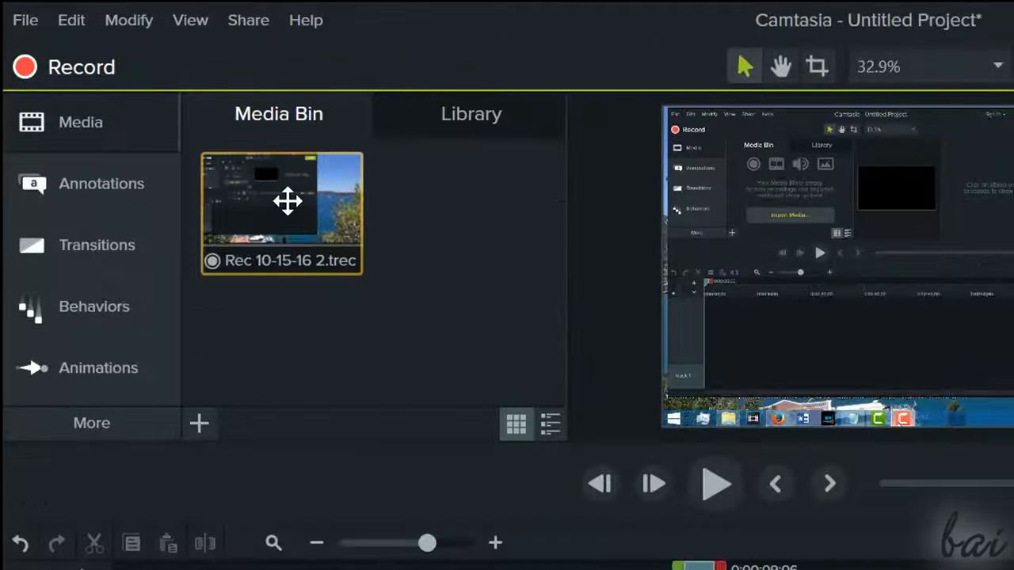
- Open the file location of Rec 10-15-16 2.trec from the Media Bin and close the folder window
{"action": "left_click", "coordinate": [167, 118]}
{"action": "right_click", "coordinate": [288, 203]}
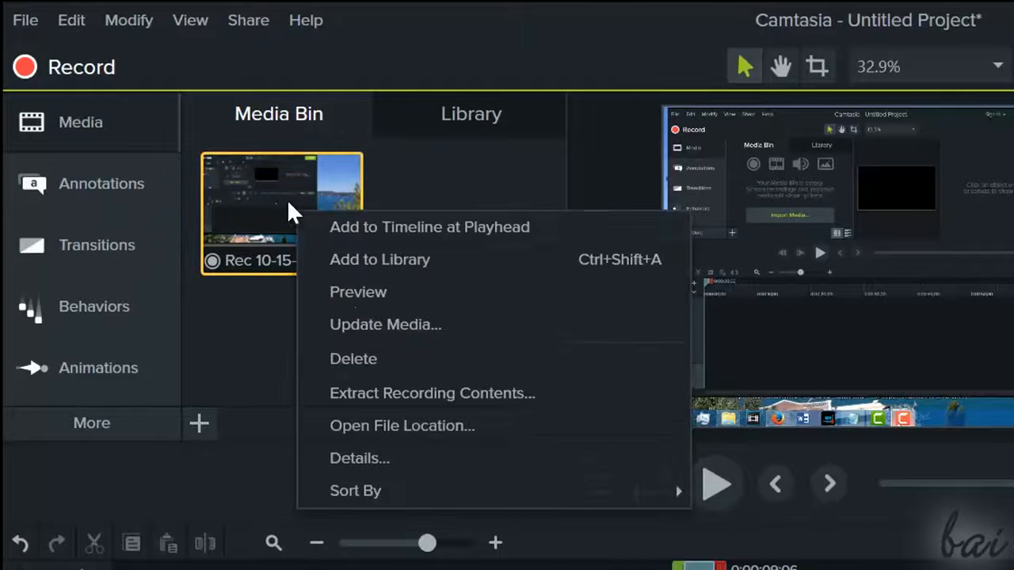
{"action": "left_click", "coordinate": [397, 433]}
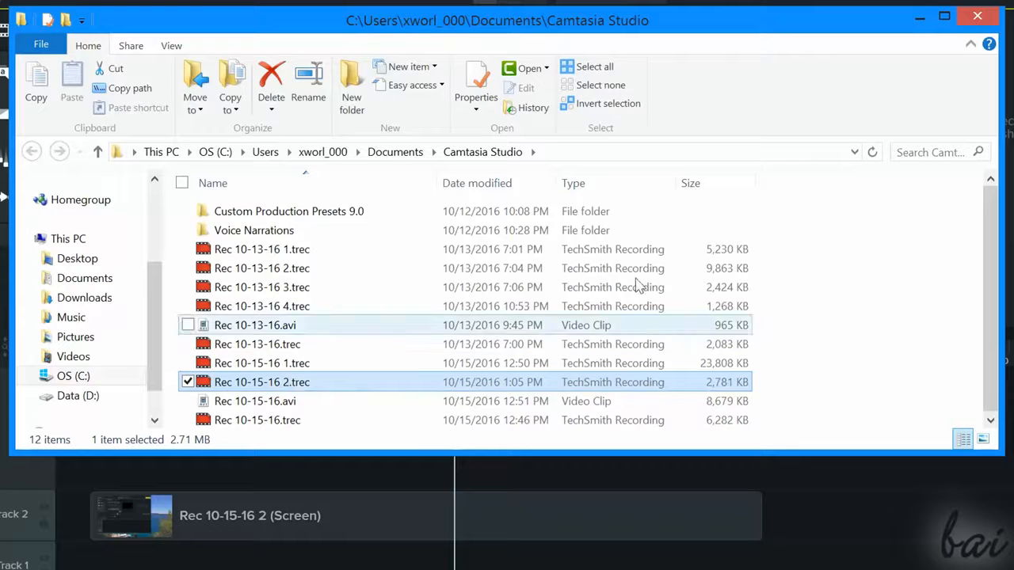
{"action": "left_click", "coordinate": [977, 20]}
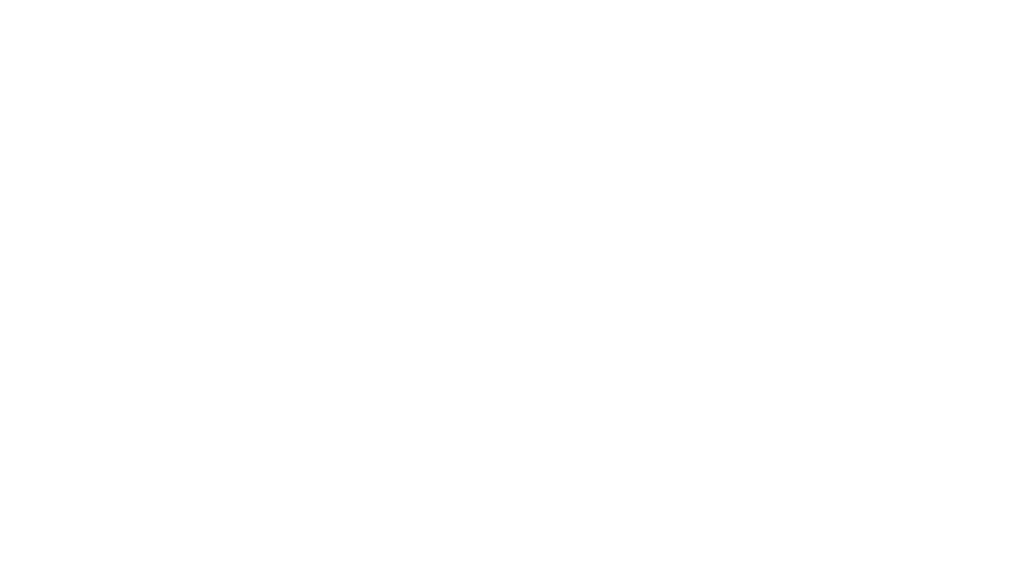